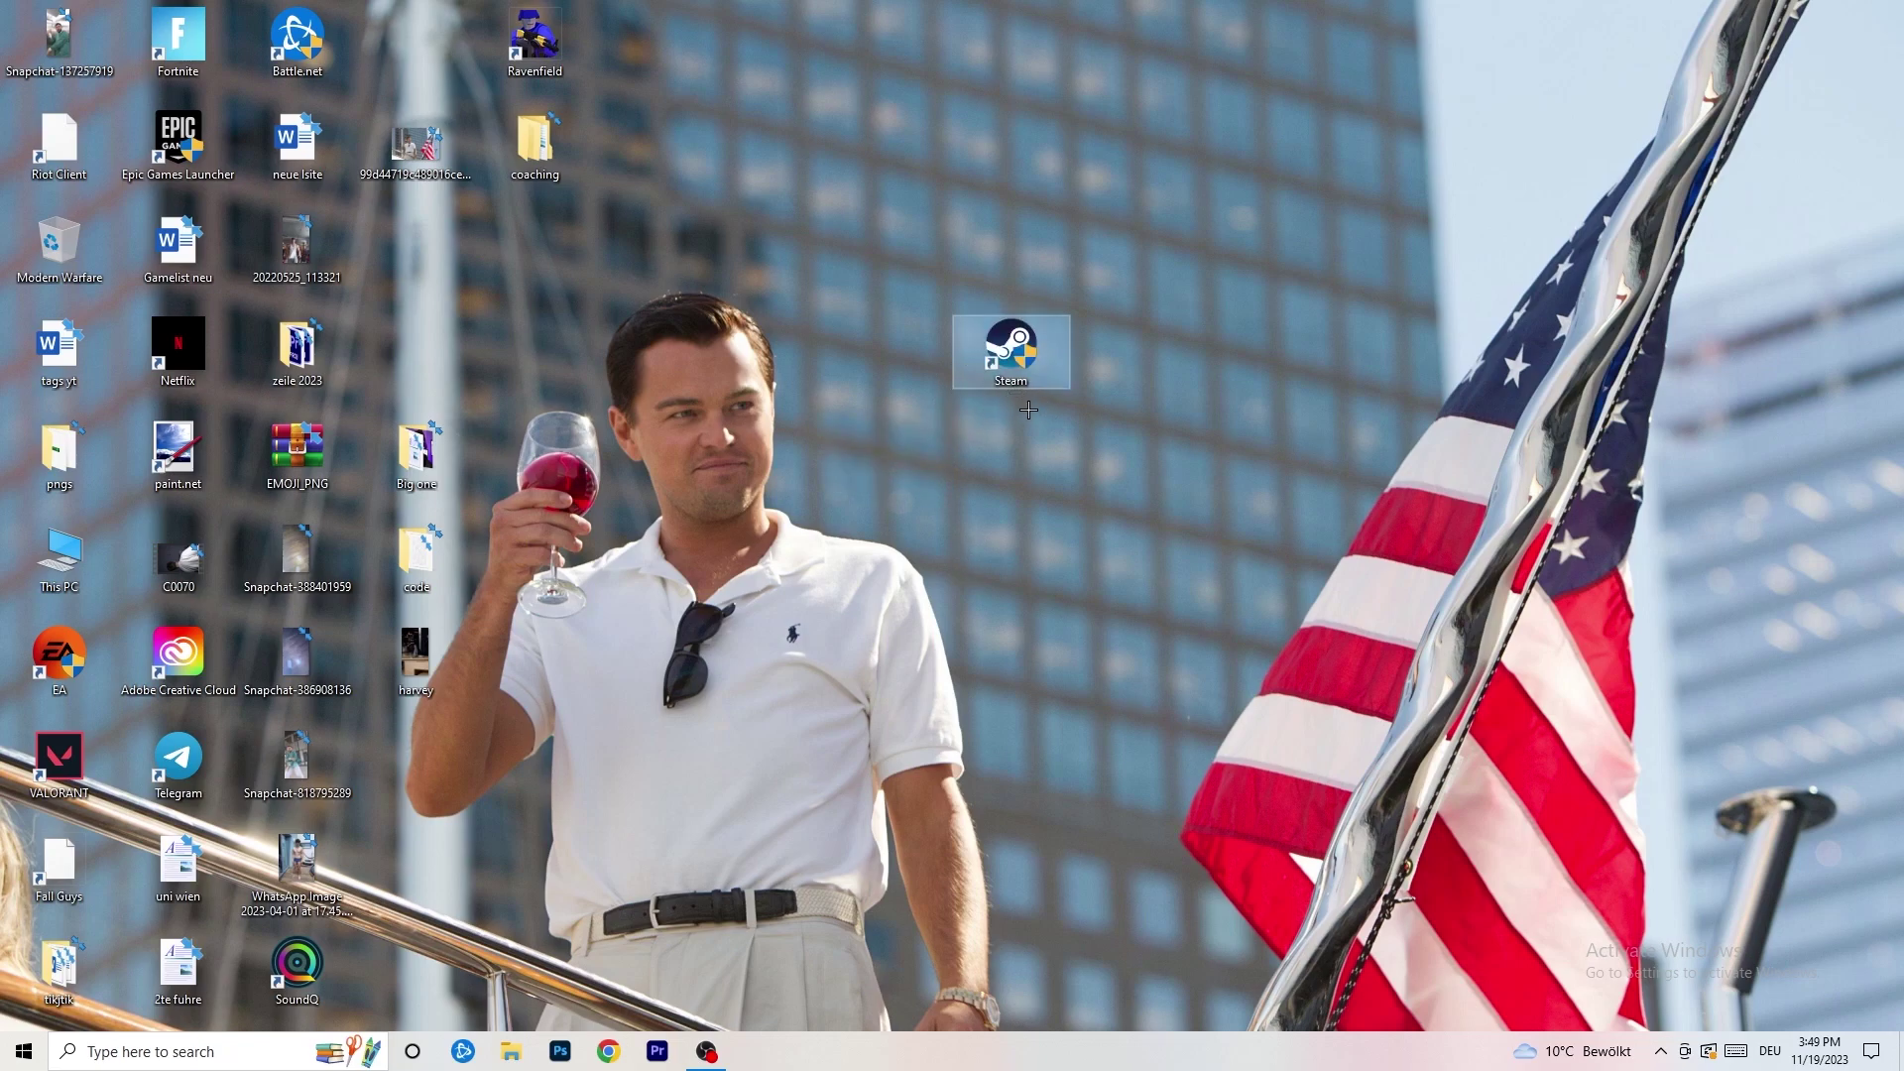
# Review the Steam shortcut's compatibility settings for Windows 8 mode and running as administrator, and accept them
pyautogui.rightClick(1021, 349)
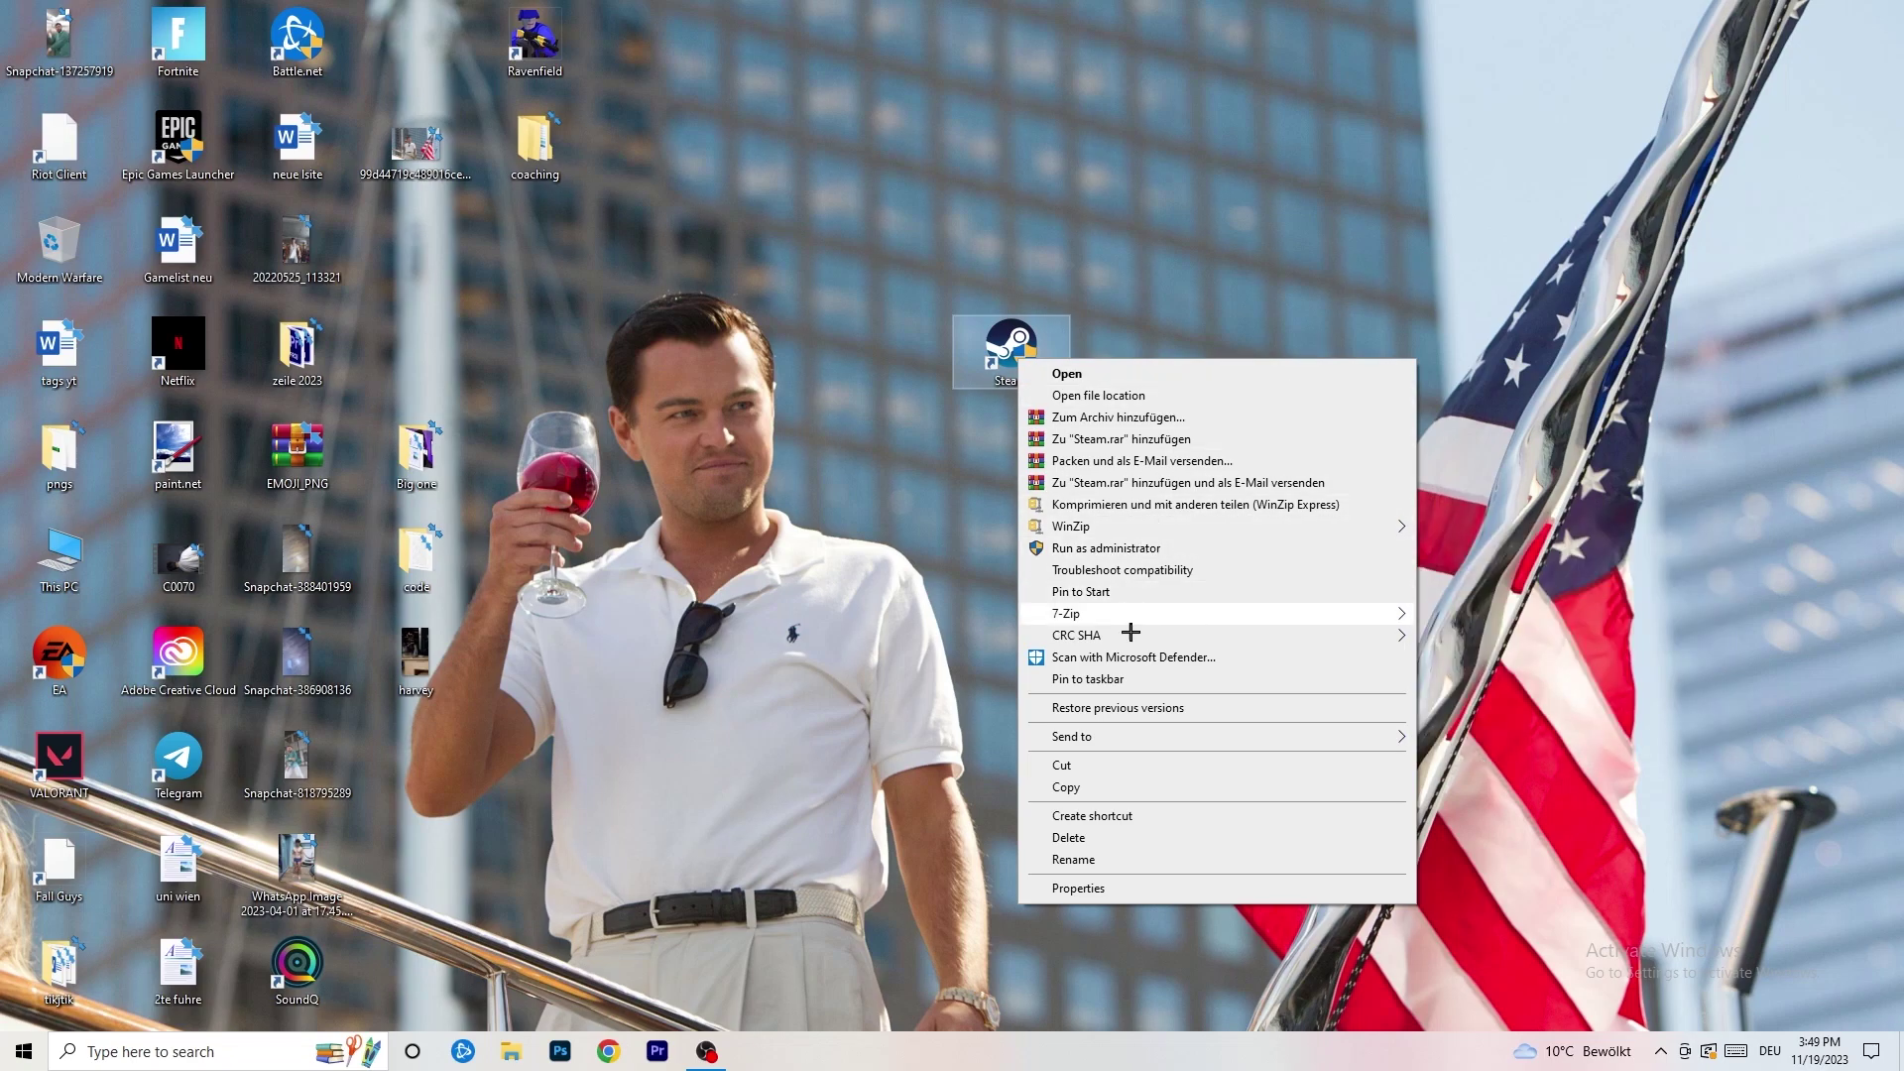
pyautogui.click(1101, 891)
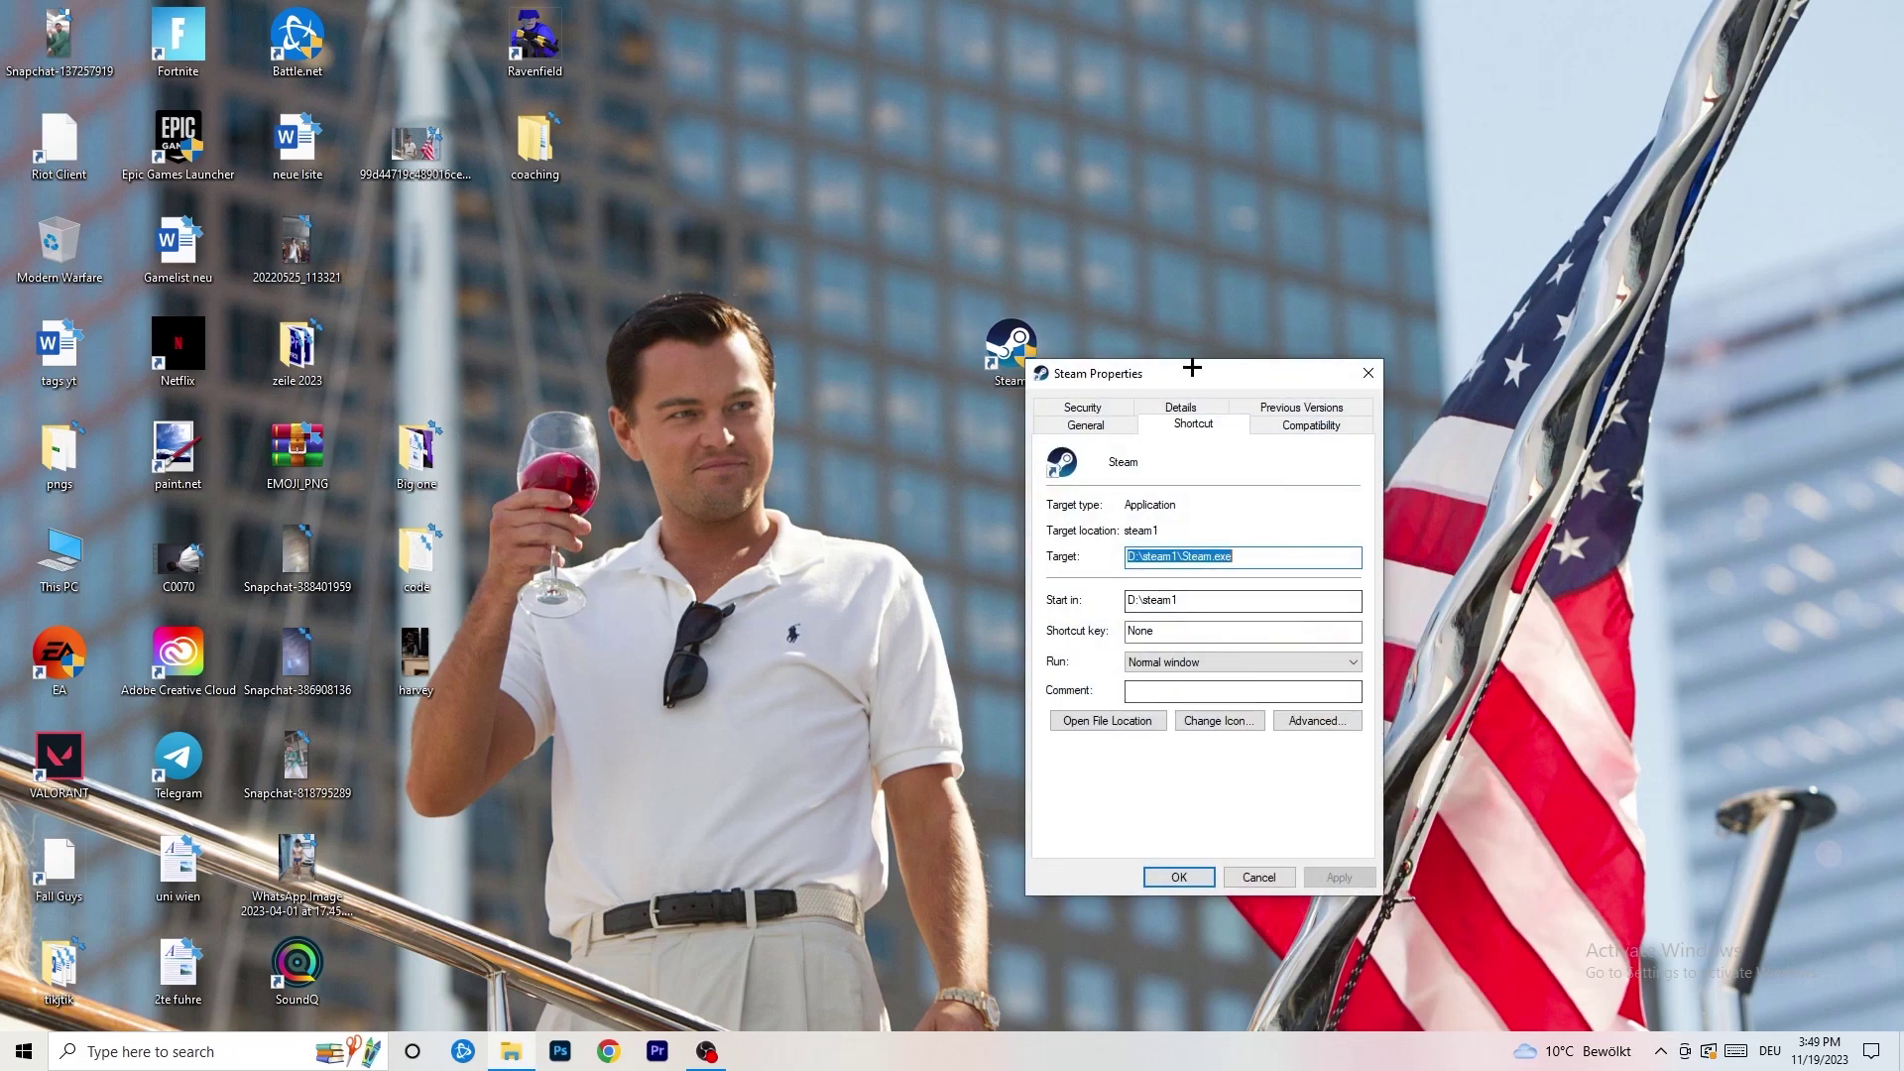
pyautogui.moveTo(1194, 367); pyautogui.dragTo(848, 281)
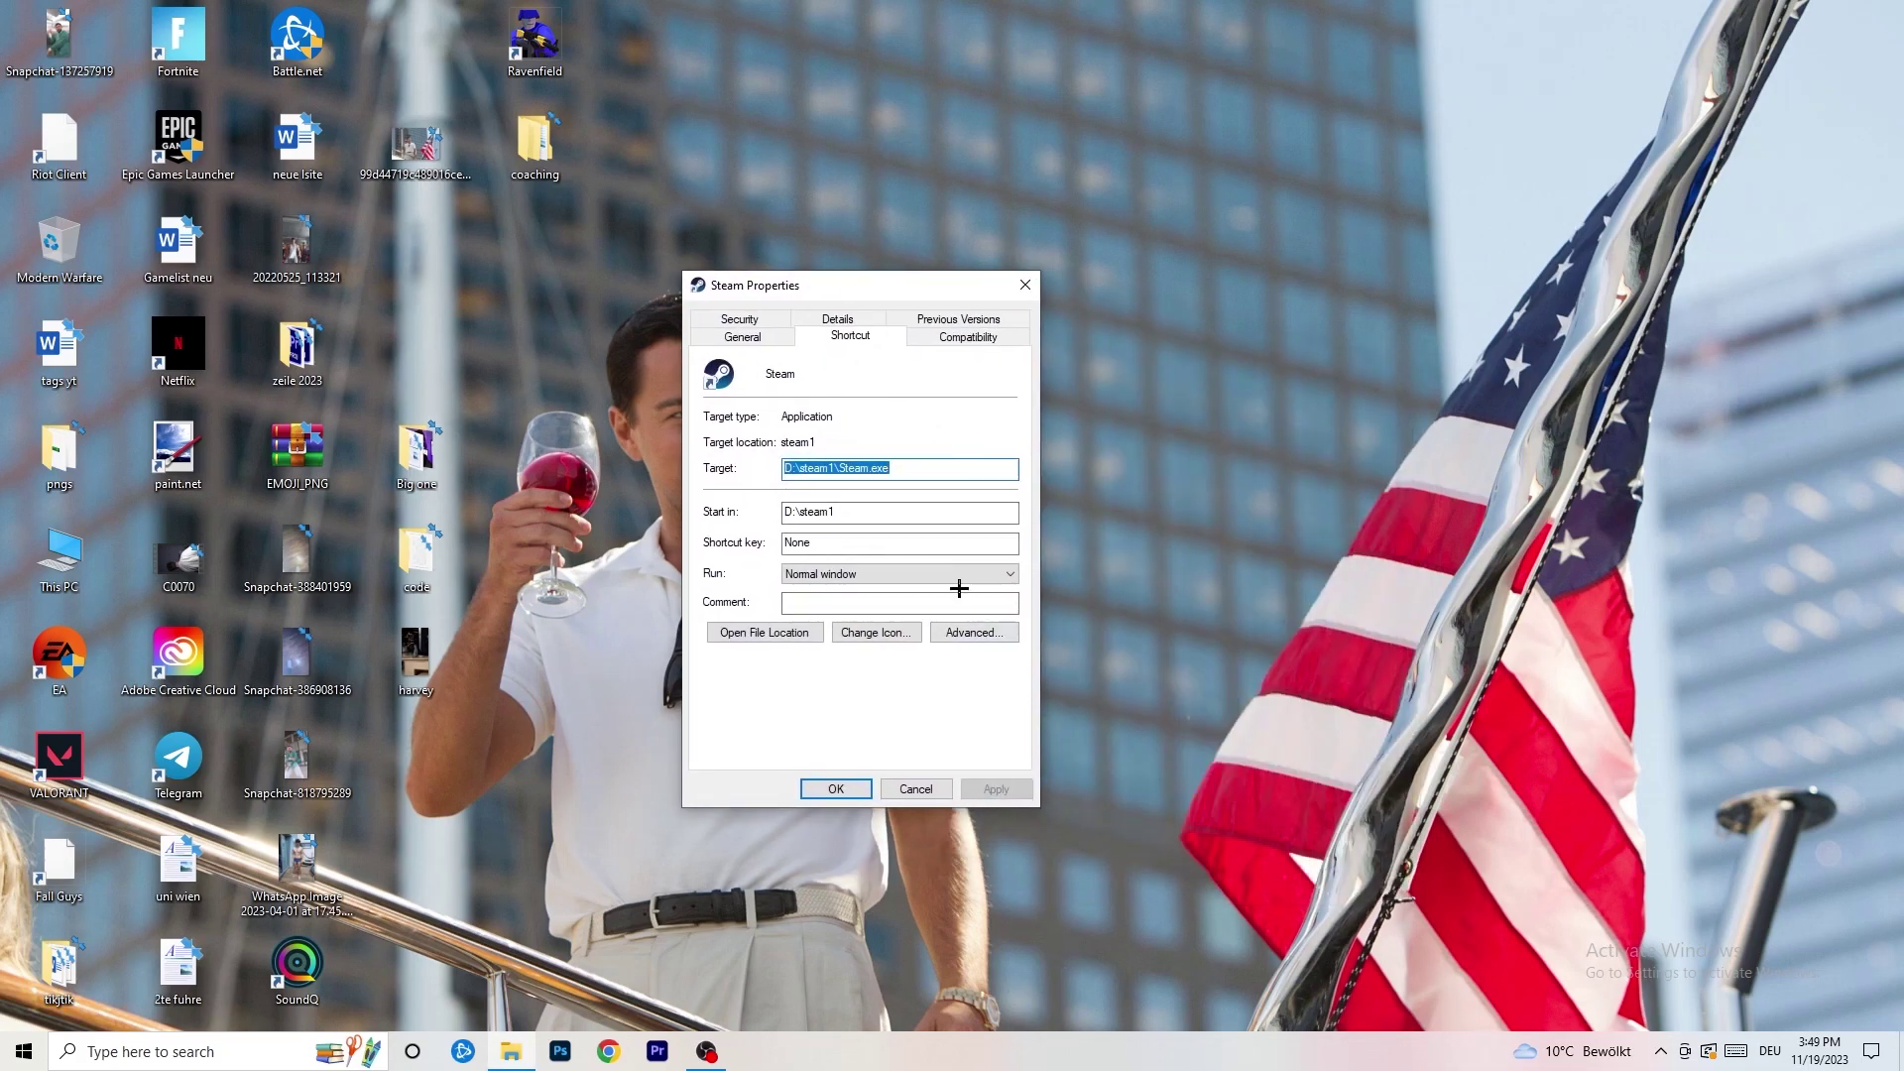
pyautogui.click(976, 338)
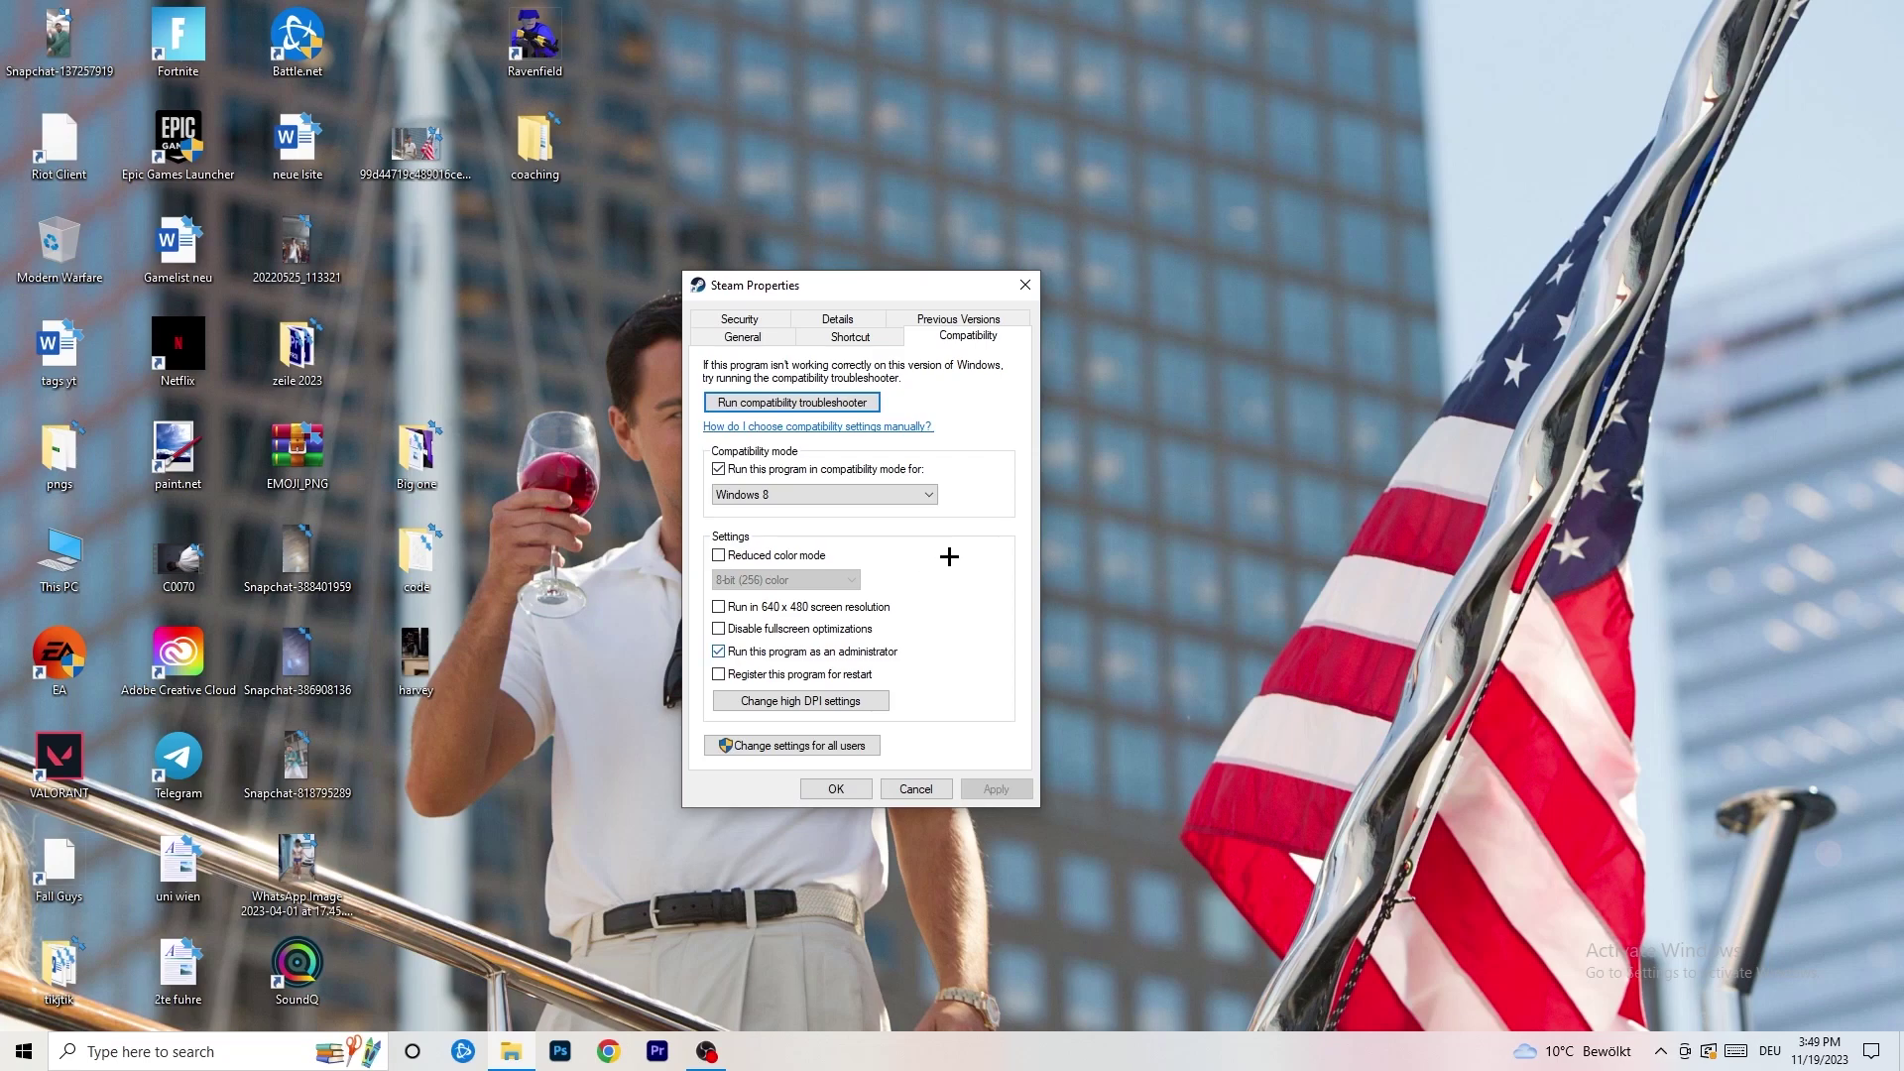
pyautogui.moveTo(871, 286); pyautogui.dragTo(1096, 203)
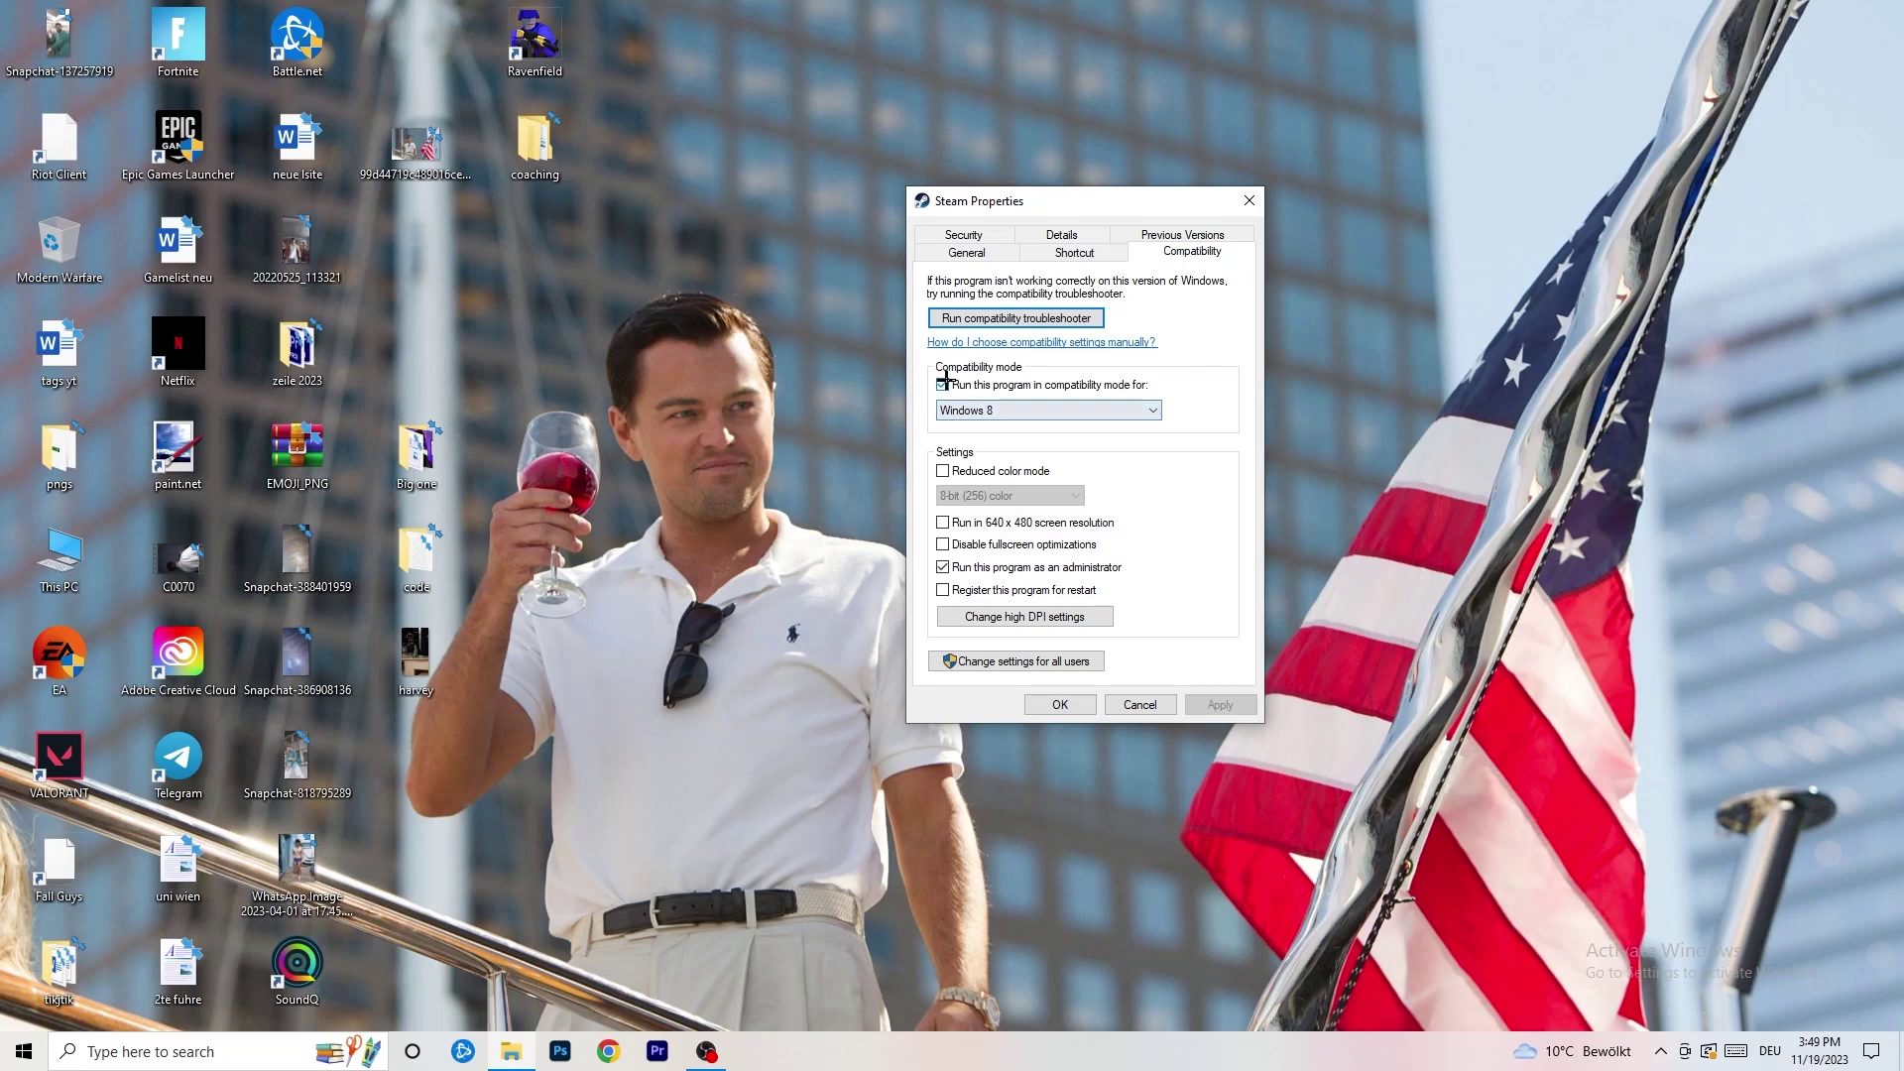
pyautogui.click(1058, 409)
pyautogui.click(1168, 558)
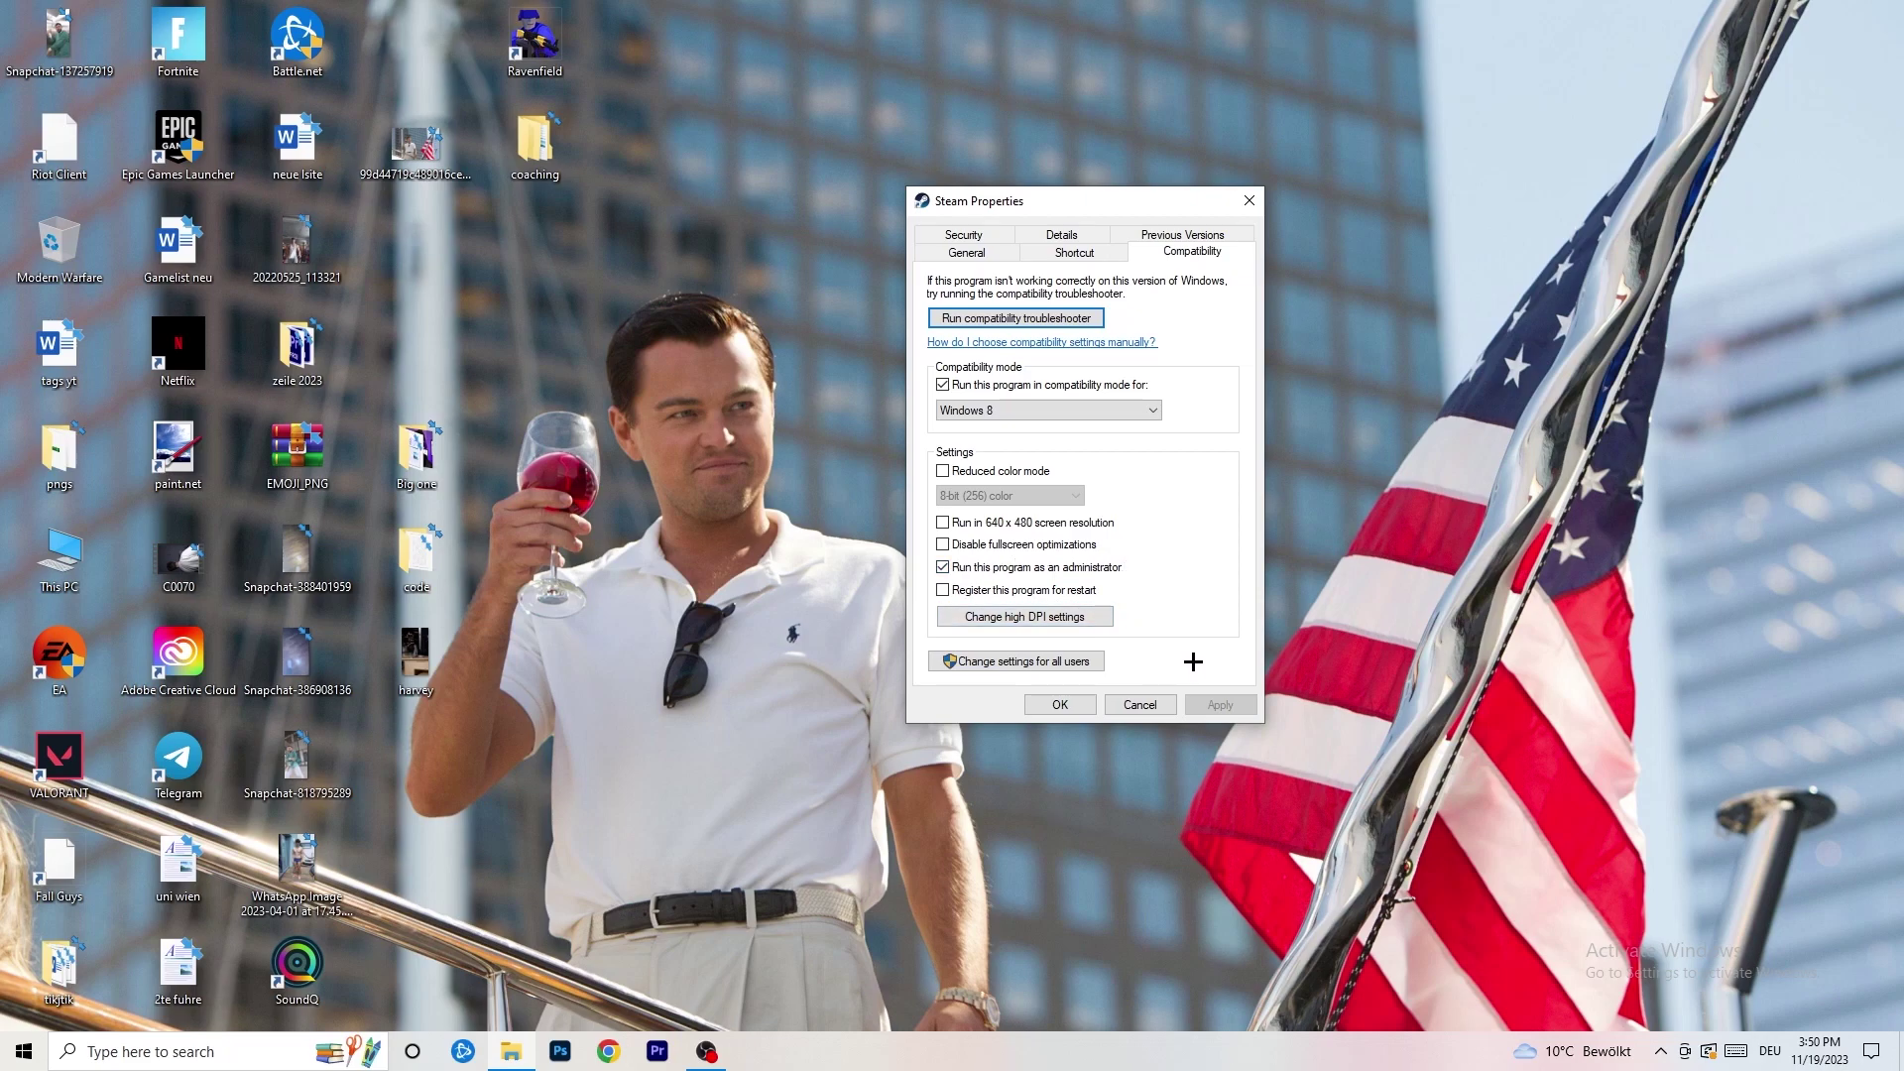
pyautogui.click(1063, 704)
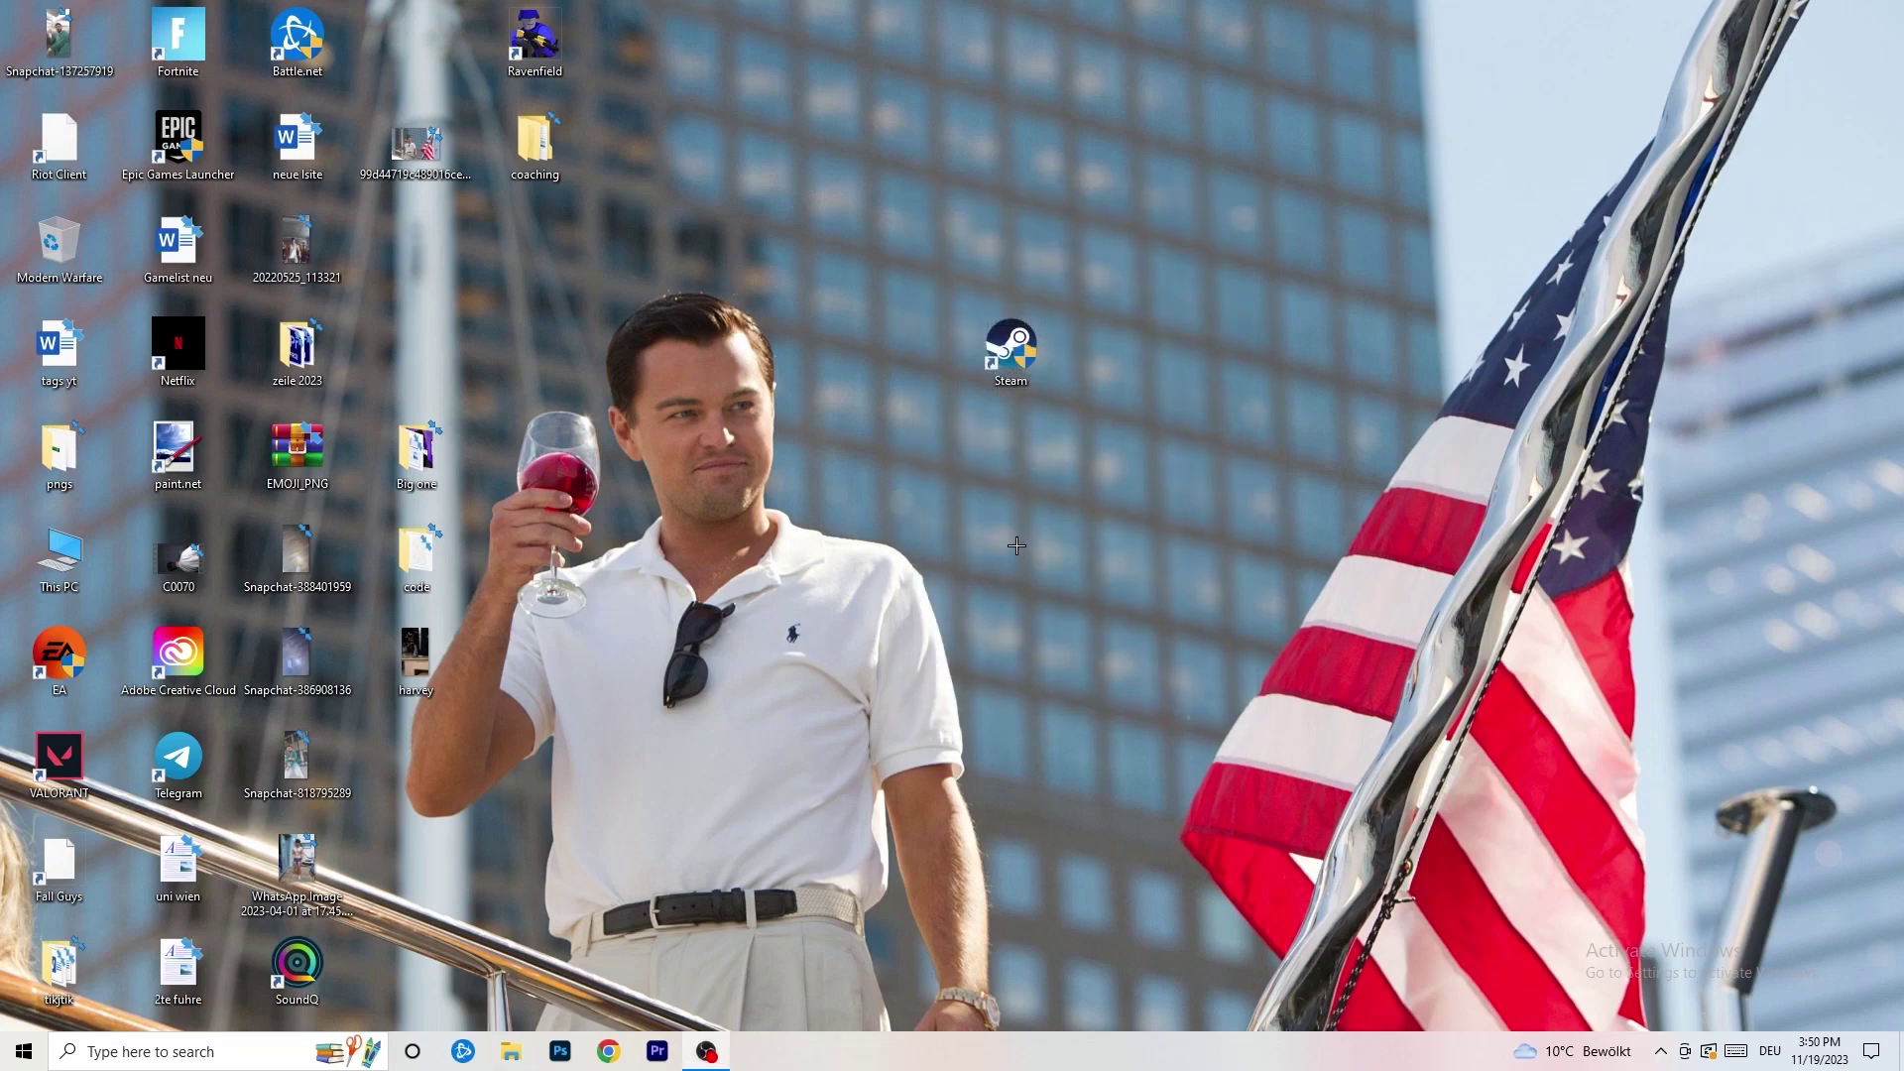
# Move the Steam shortcut closer to the other desktop icons and recheck its compatibility settings
pyautogui.moveTo(994, 361); pyautogui.dragTo(901, 357)
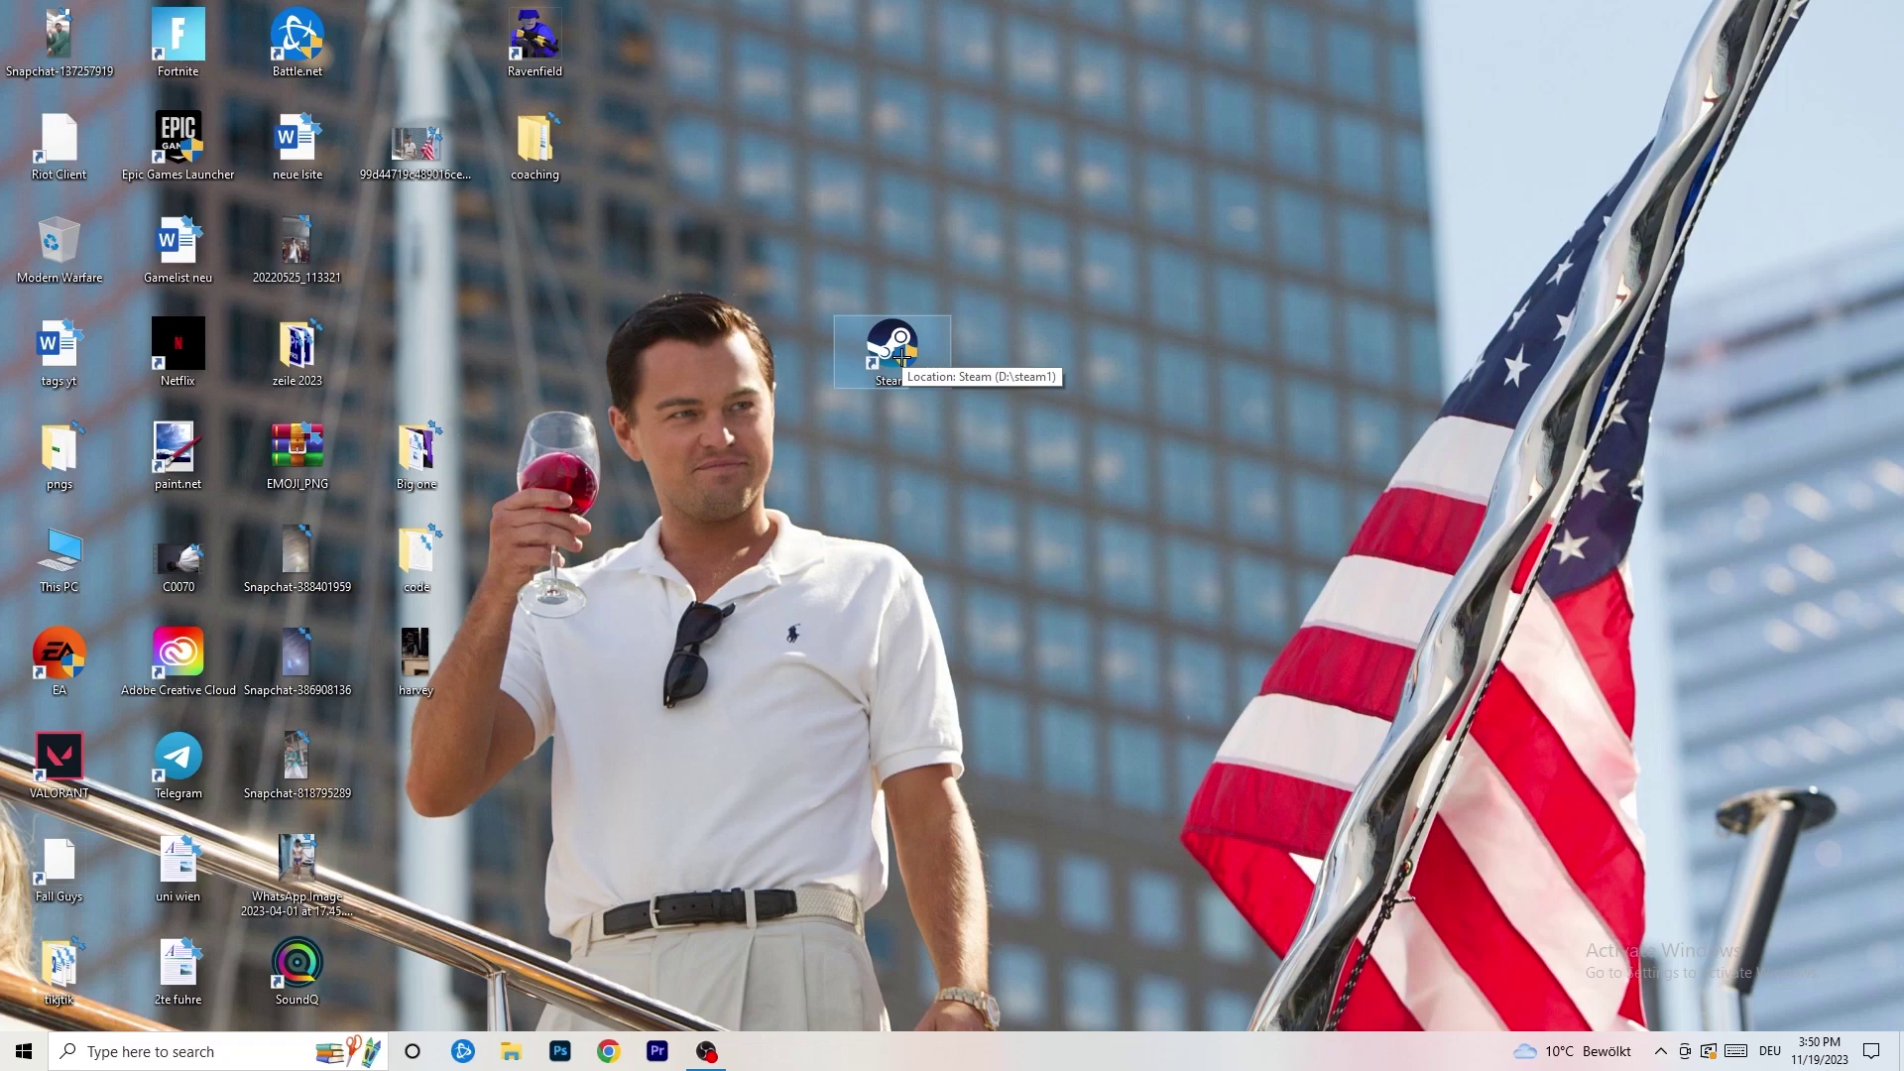
pyautogui.moveTo(900, 359); pyautogui.dragTo(662, 357)
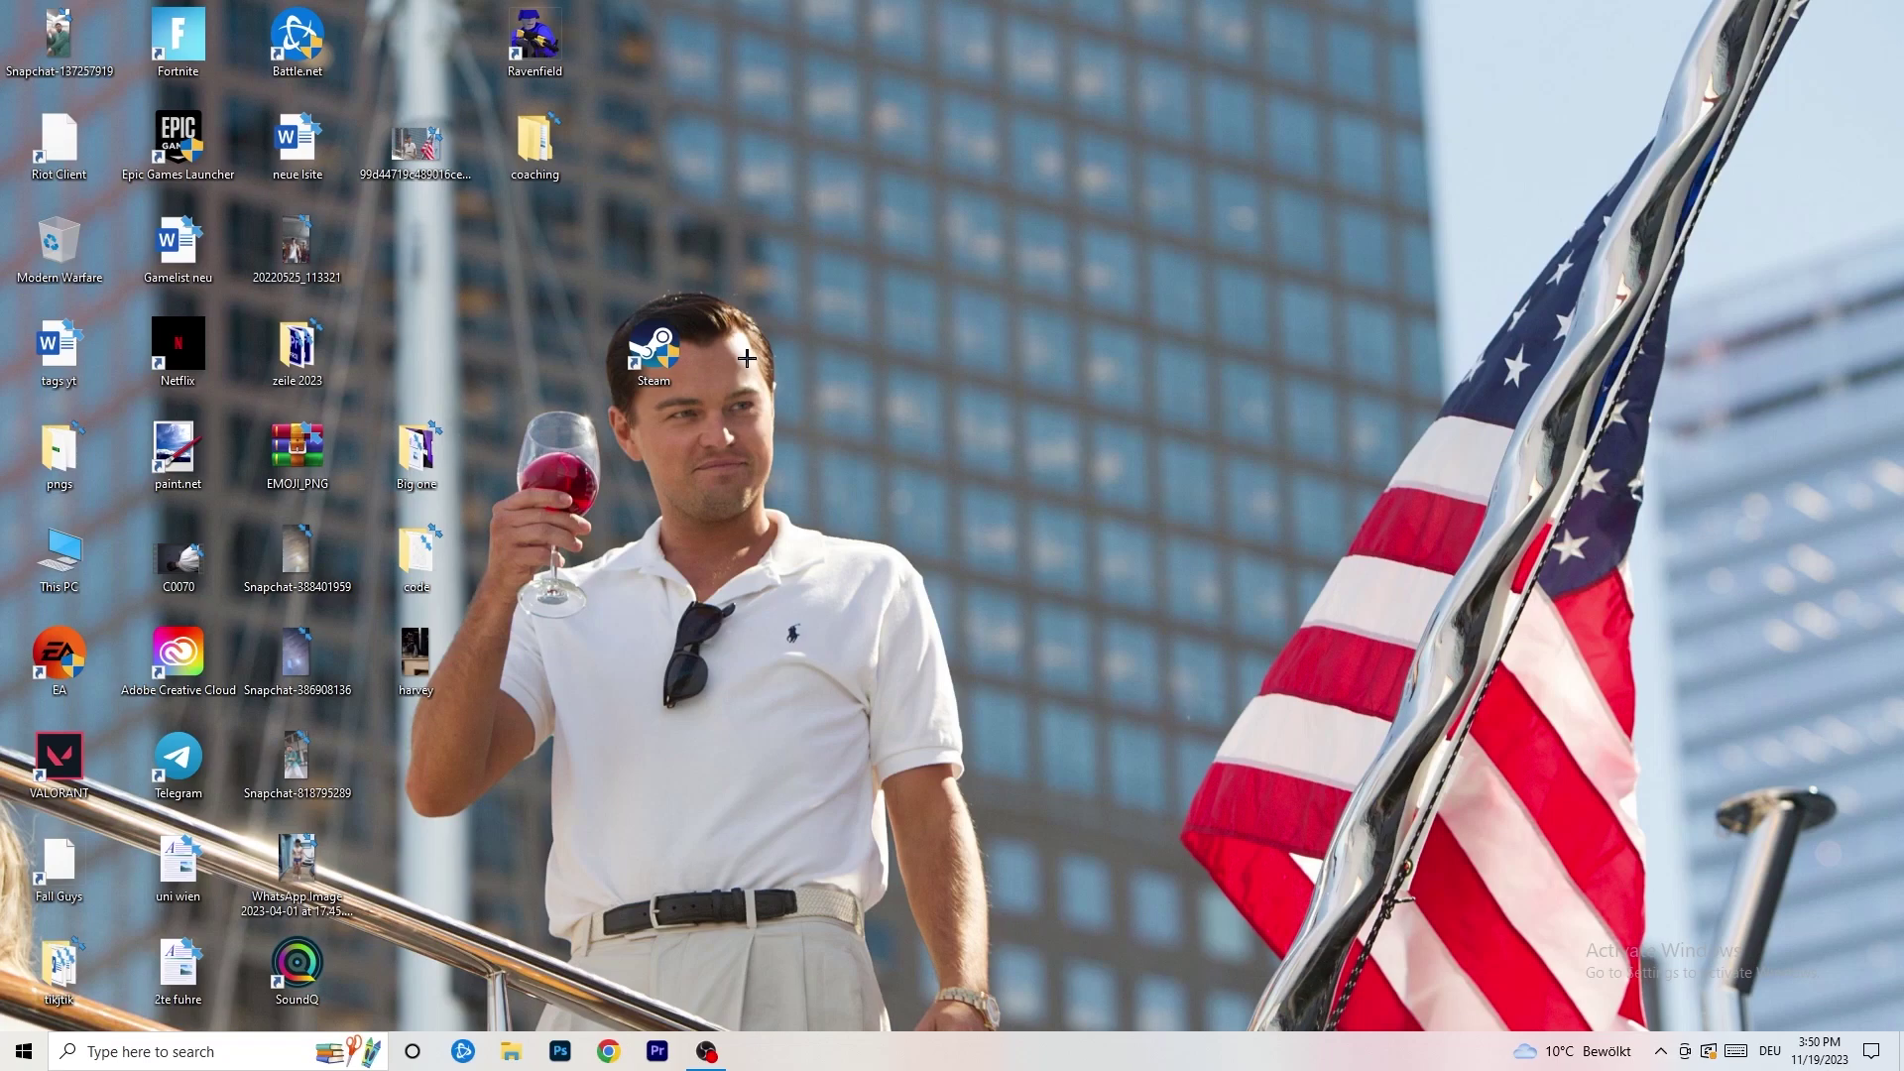
pyautogui.rightClick(655, 367)
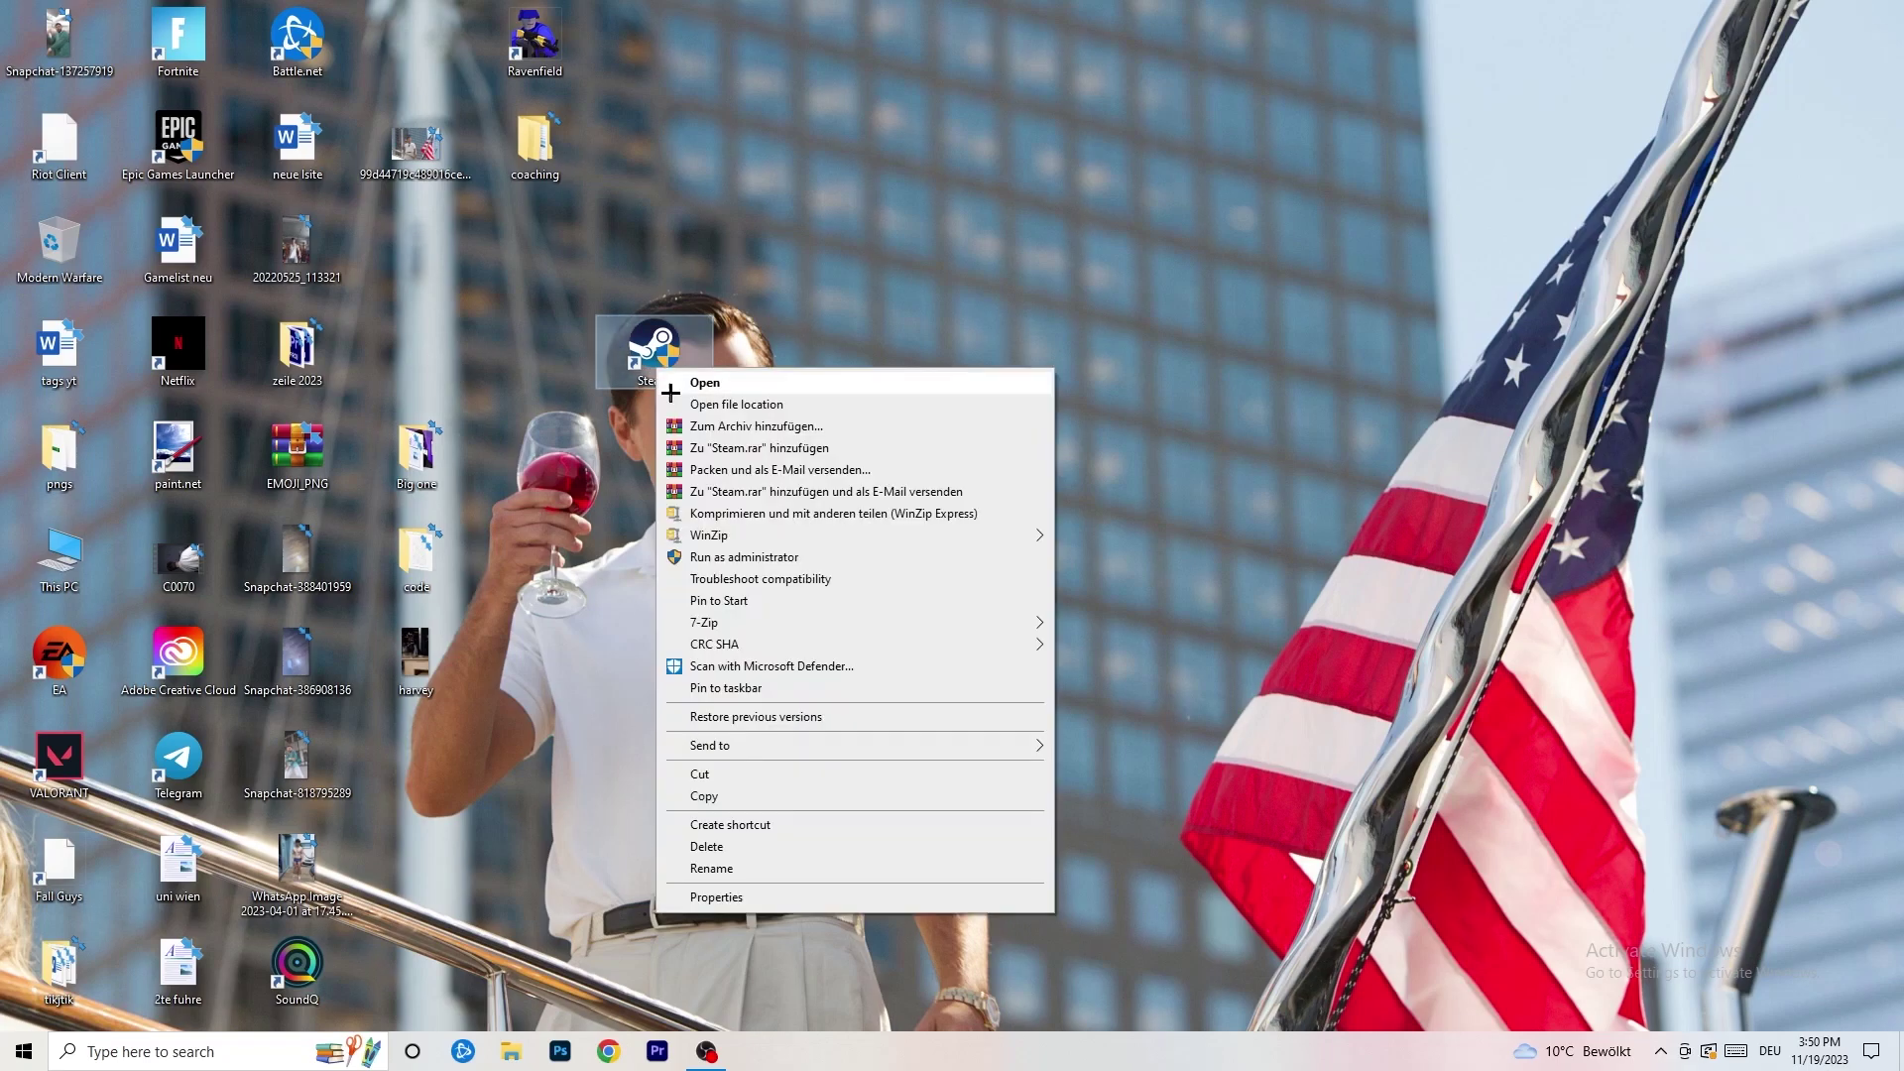
pyautogui.click(723, 897)
pyautogui.click(945, 438)
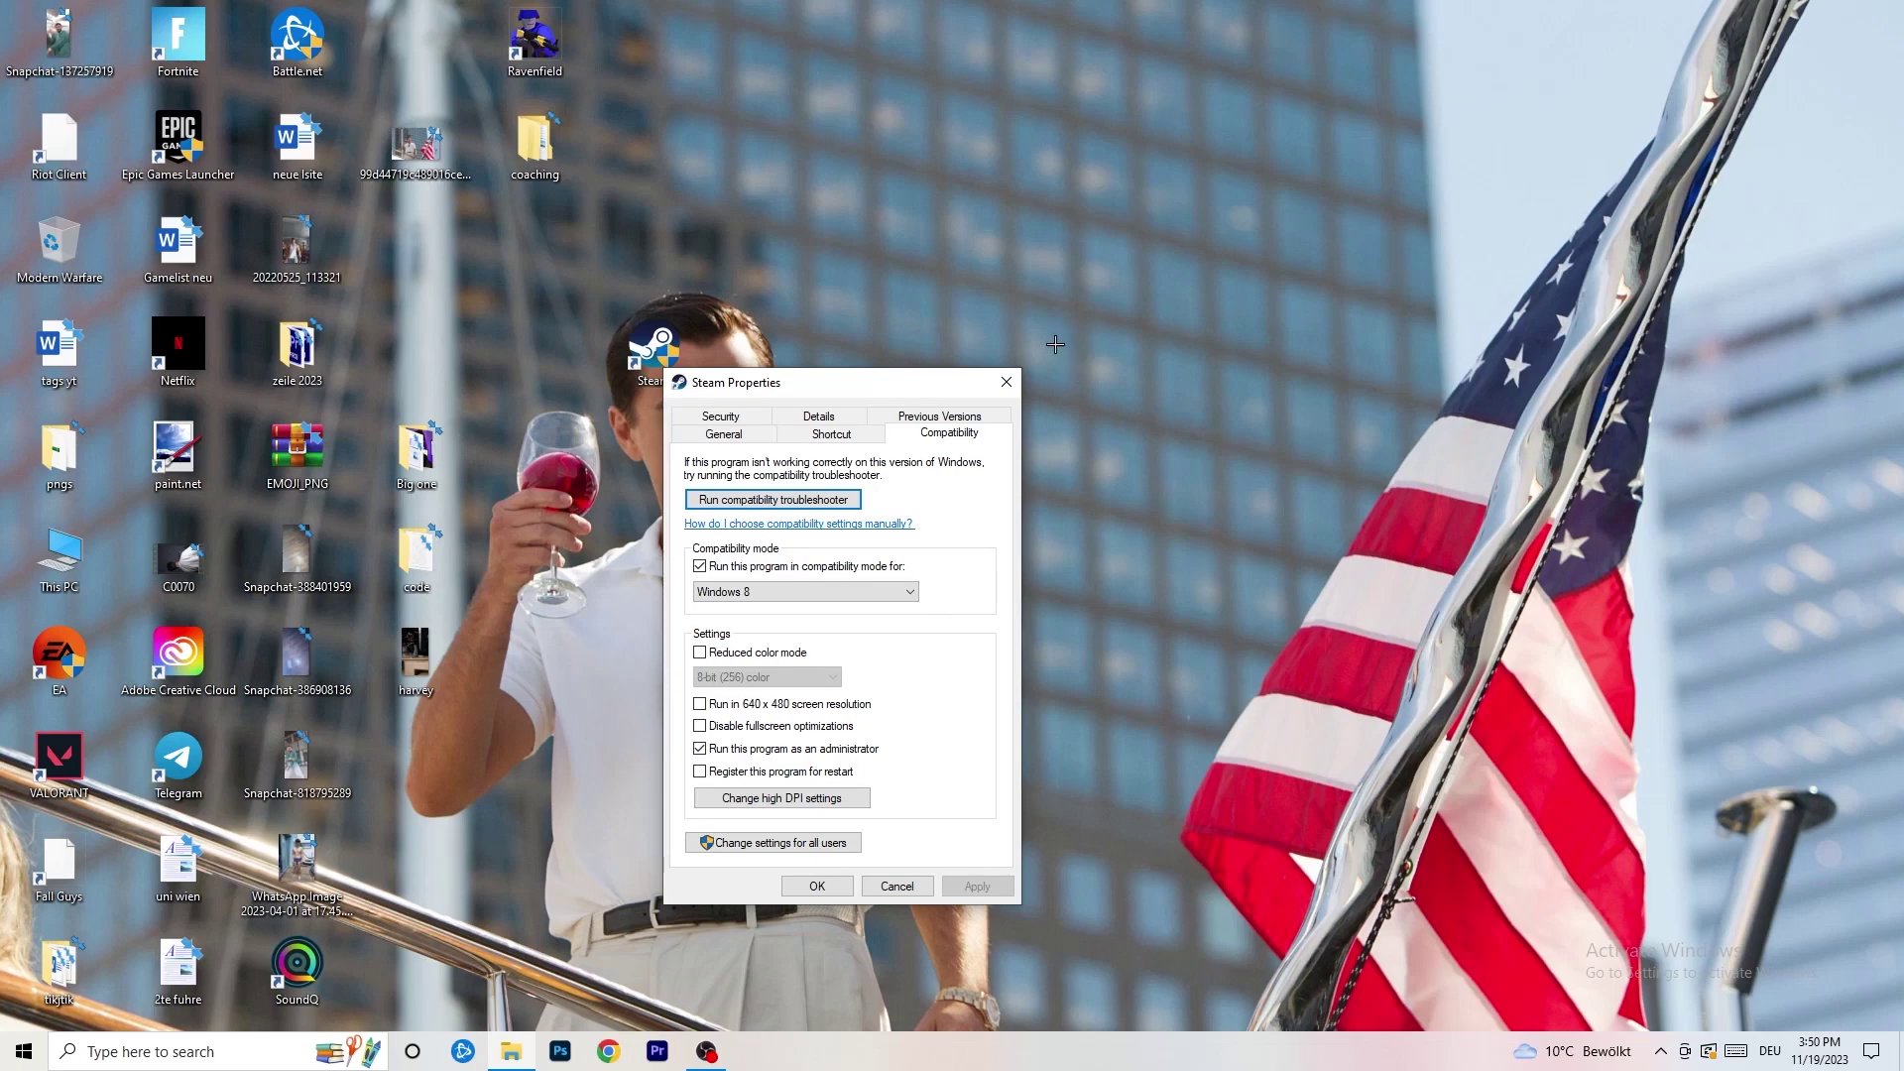
pyautogui.click(1007, 383)
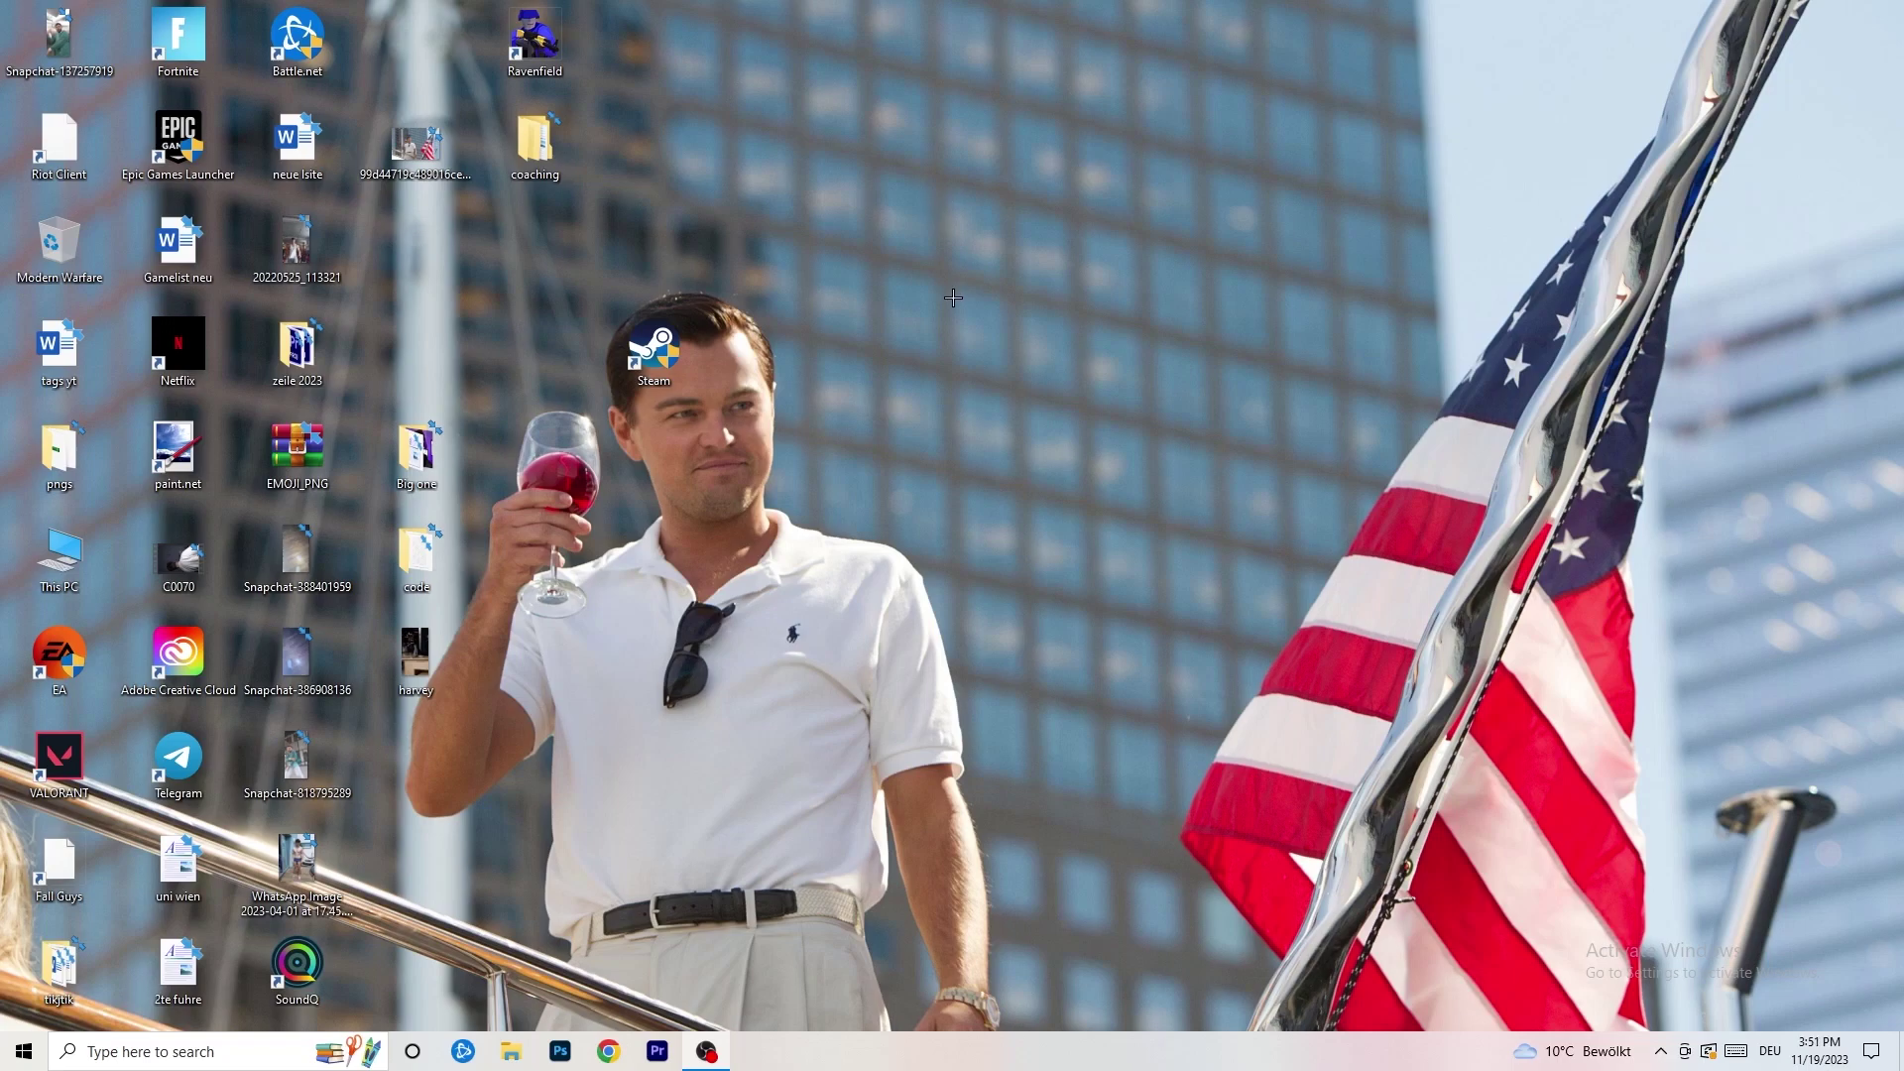
# Open Task Manager in a maximized window
pyautogui.moveTo(987, 1061); pyautogui.dragTo(969, 994)
pyautogui.rightClick(969, 1058)
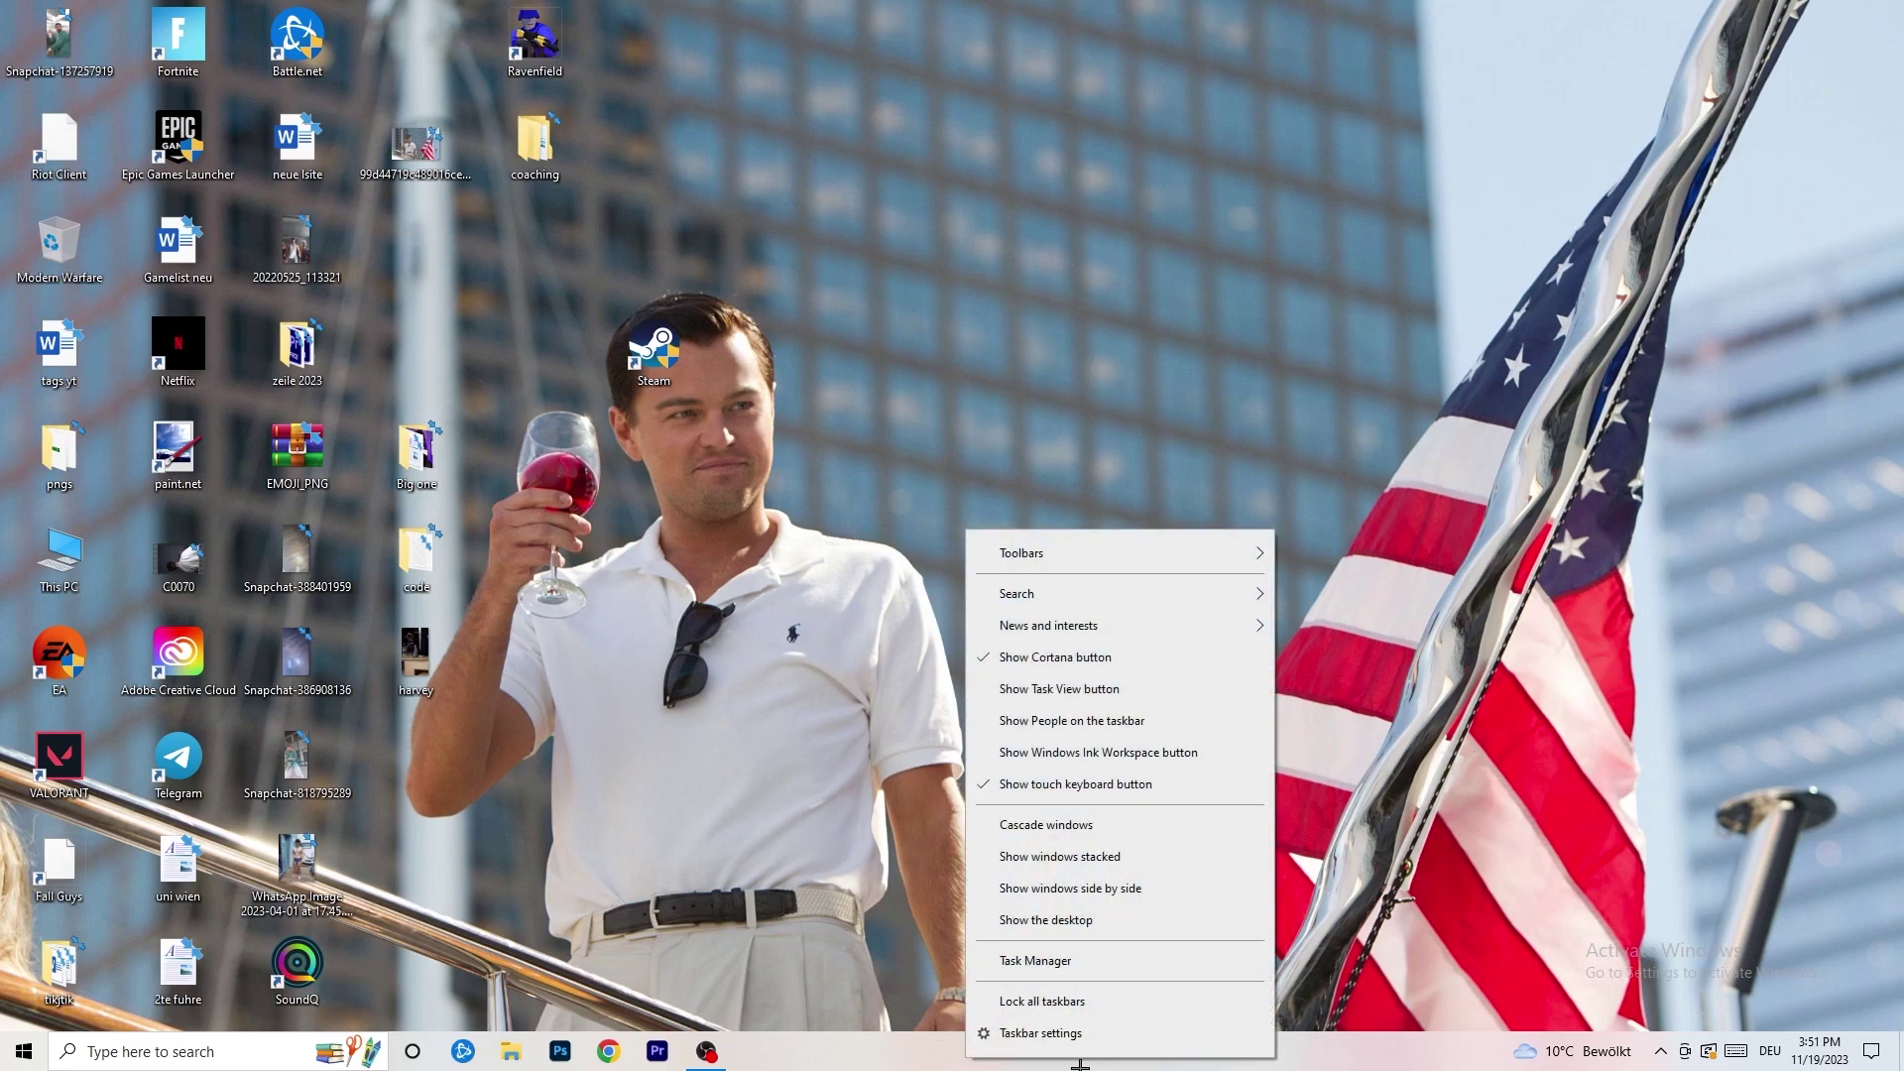
pyautogui.click(1061, 962)
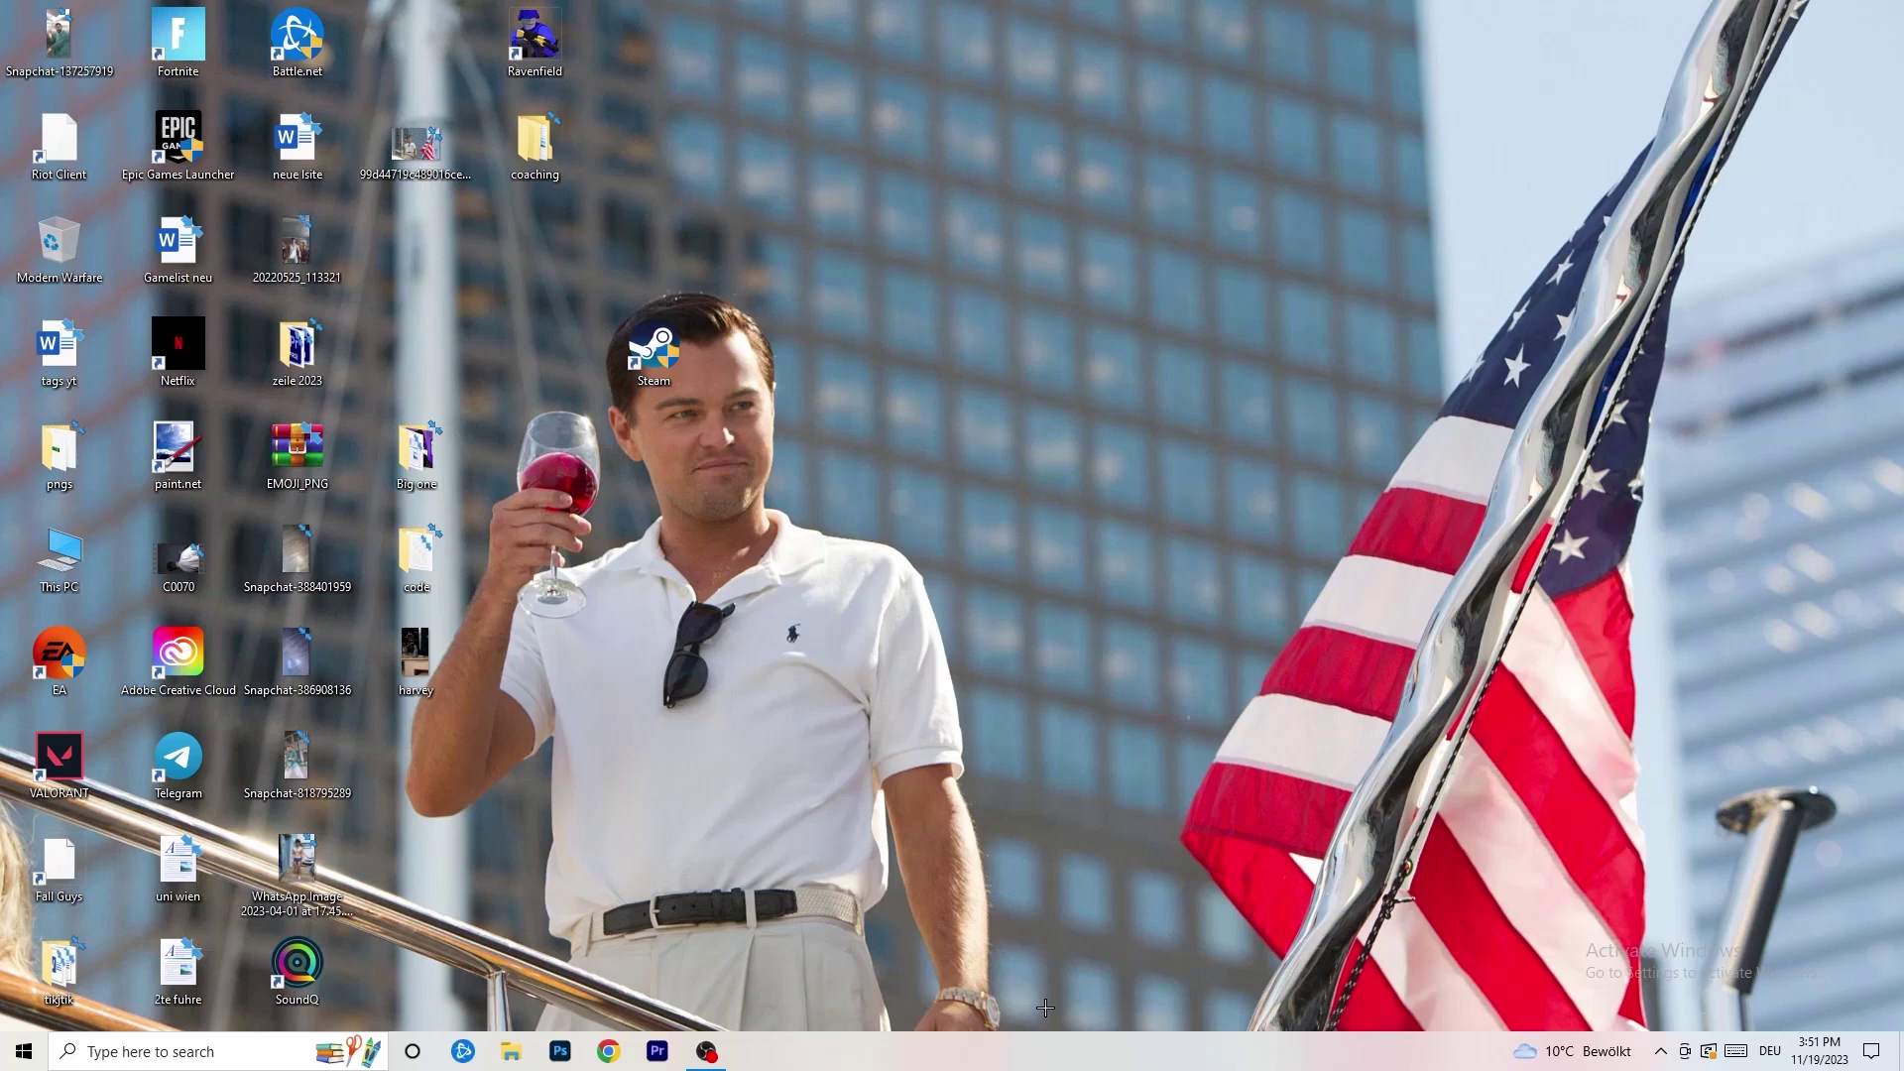
pyautogui.click(1106, 45)
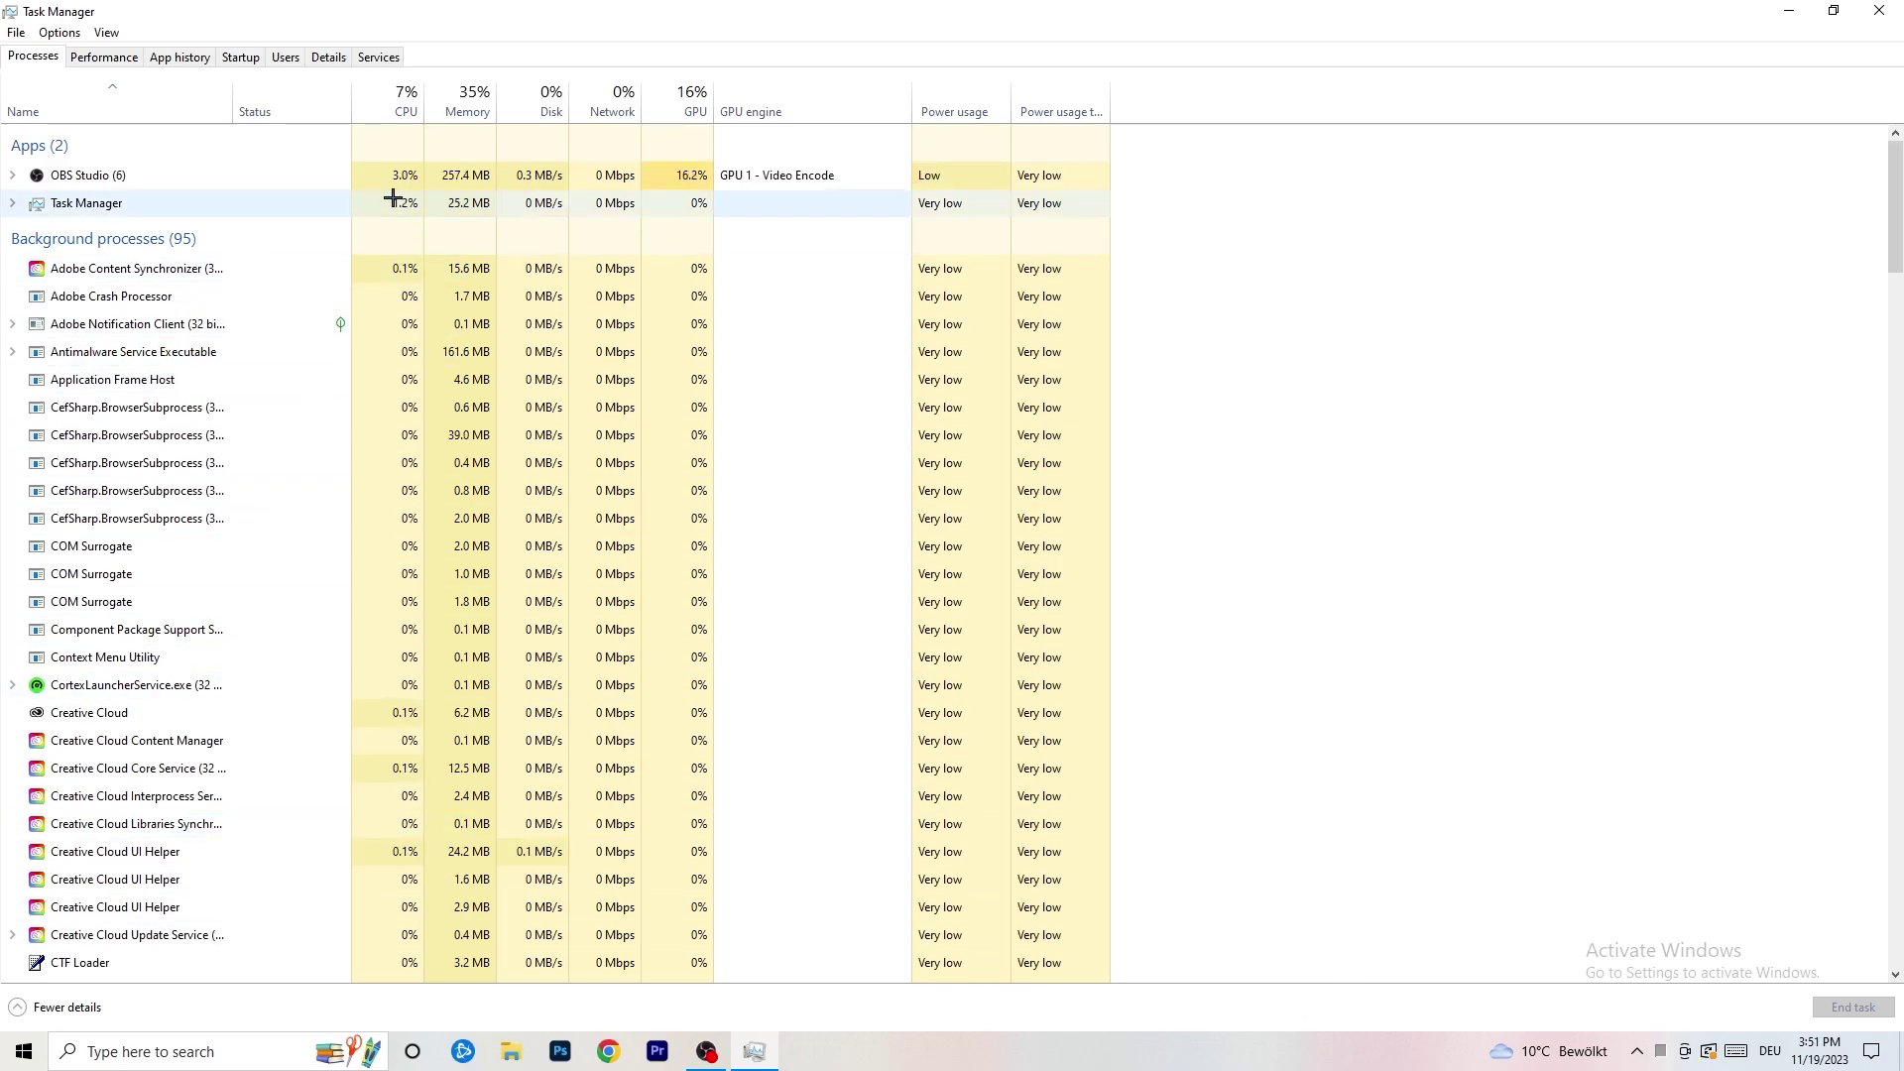
# Show the priority options for a Creative Cloud UI Helper process in the detailed process list
pyautogui.click(306, 59)
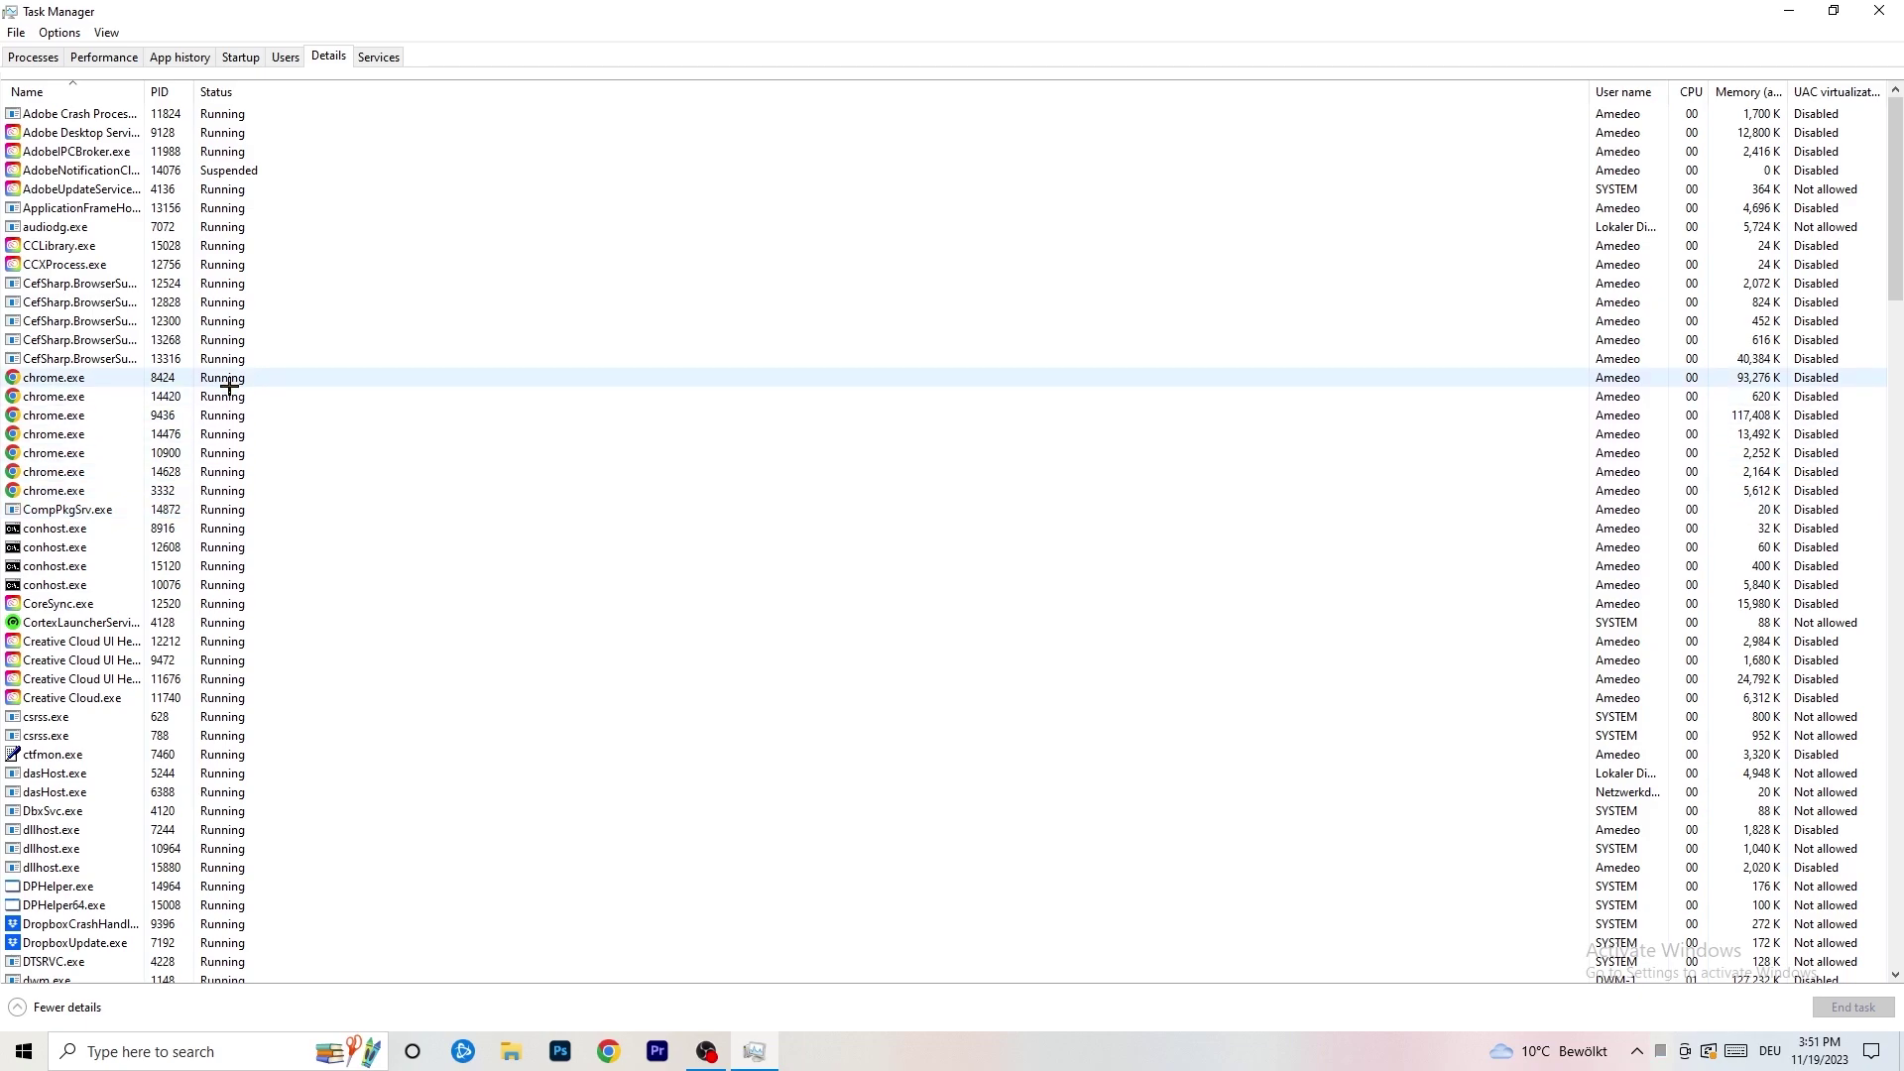
pyautogui.scroll(-3, 535, 552)
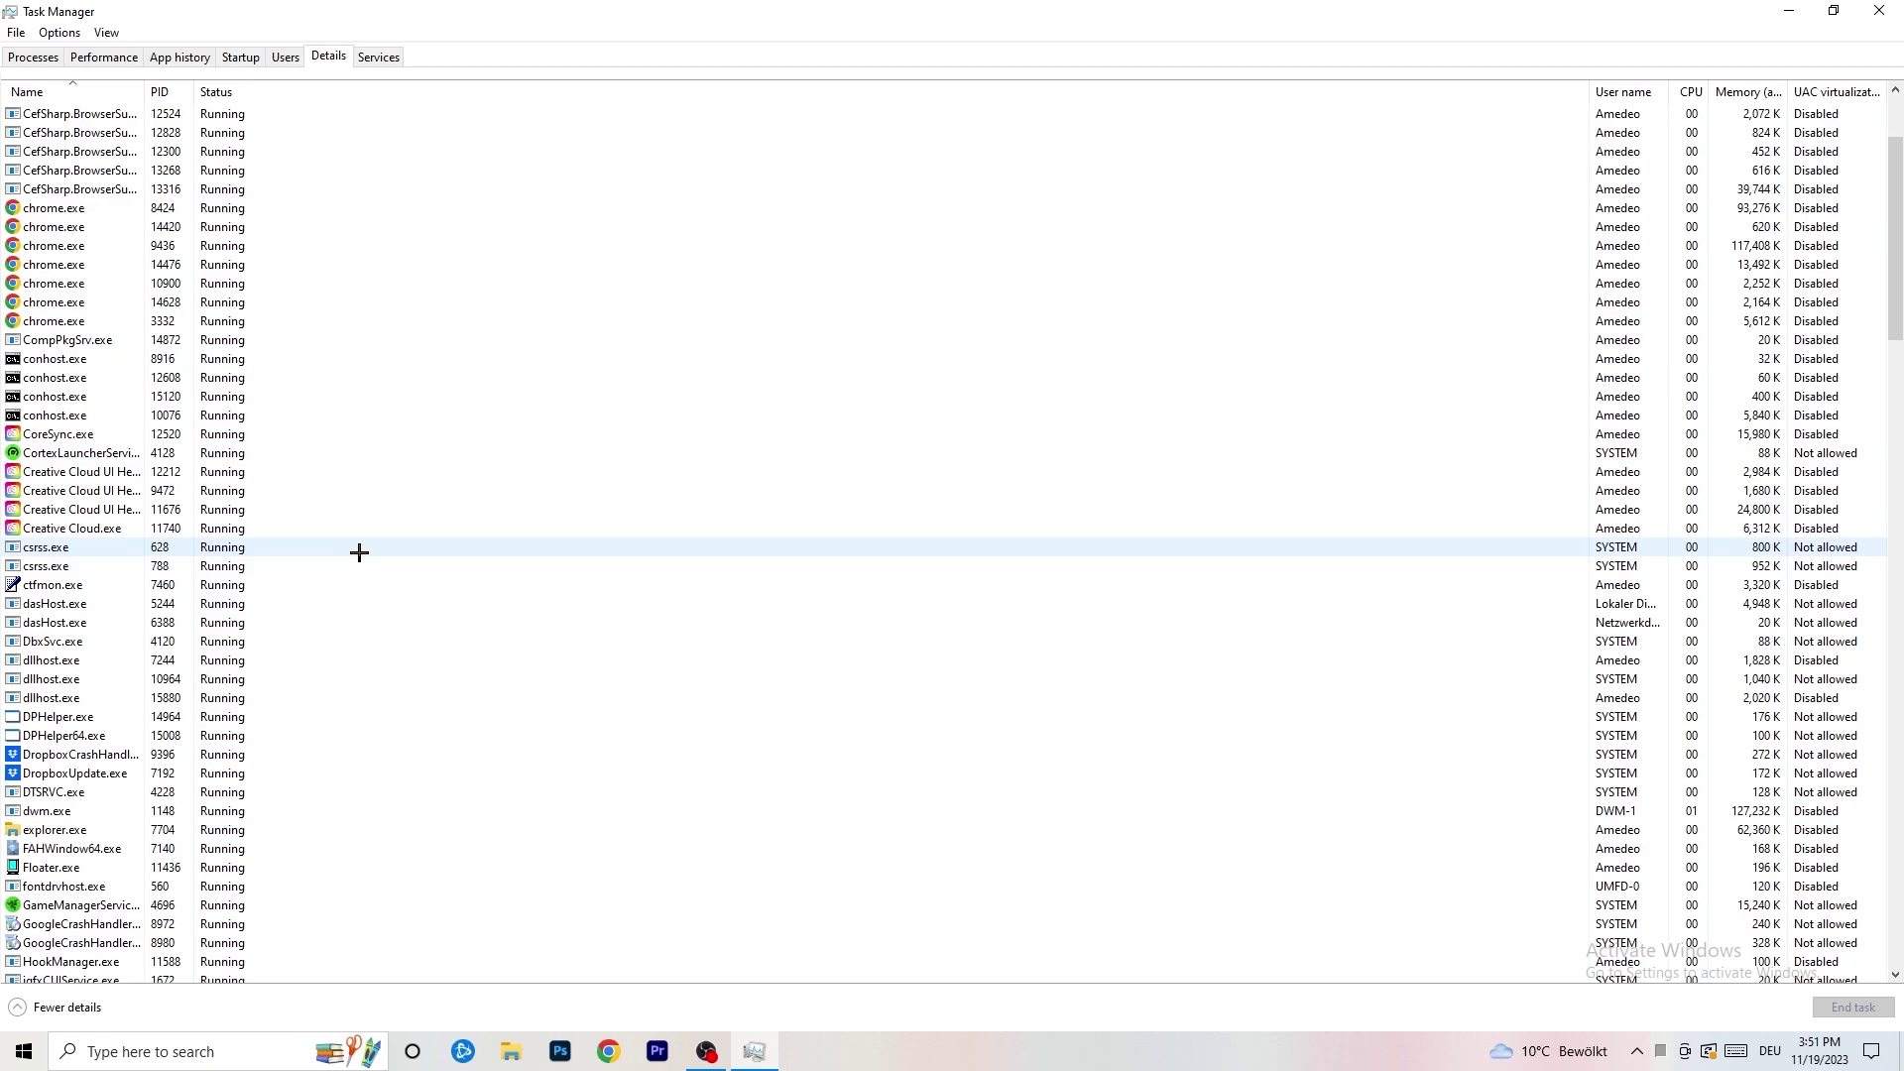
pyautogui.rightClick(79, 508)
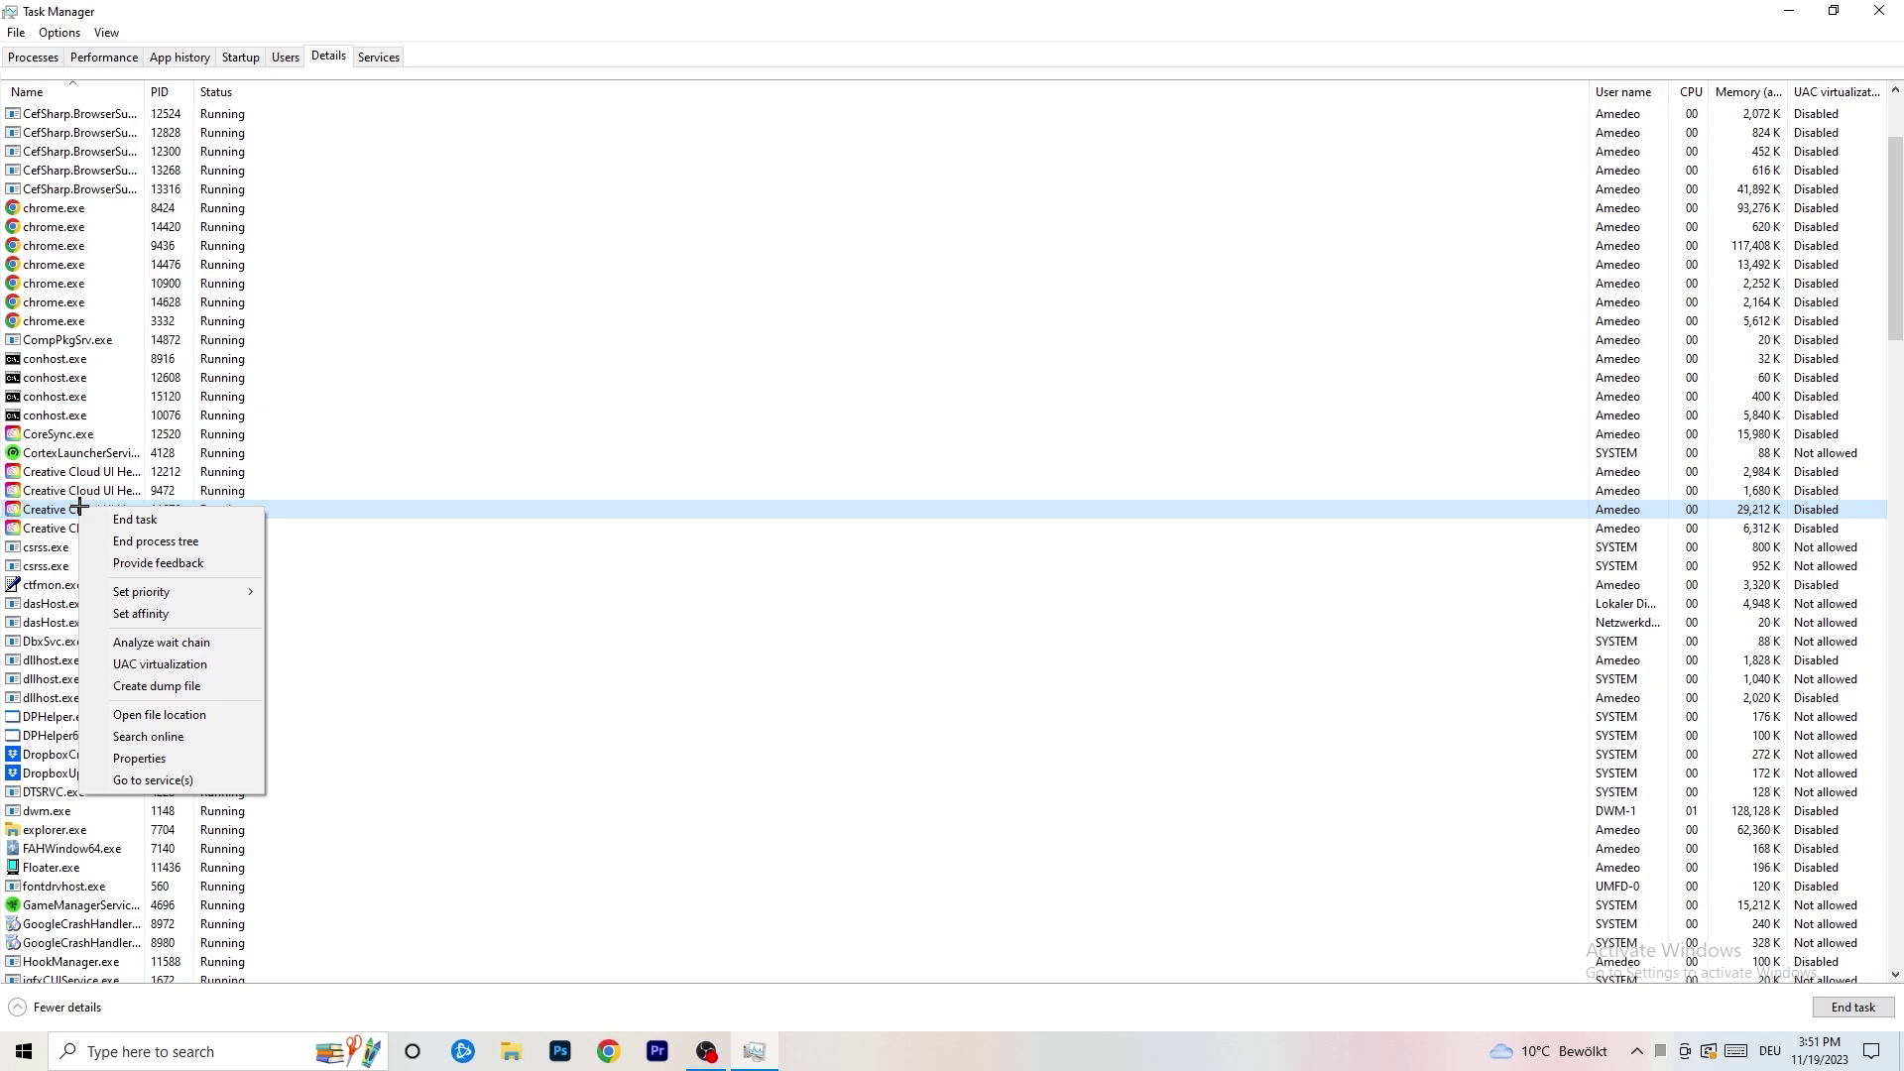
pyautogui.moveTo(175, 596)
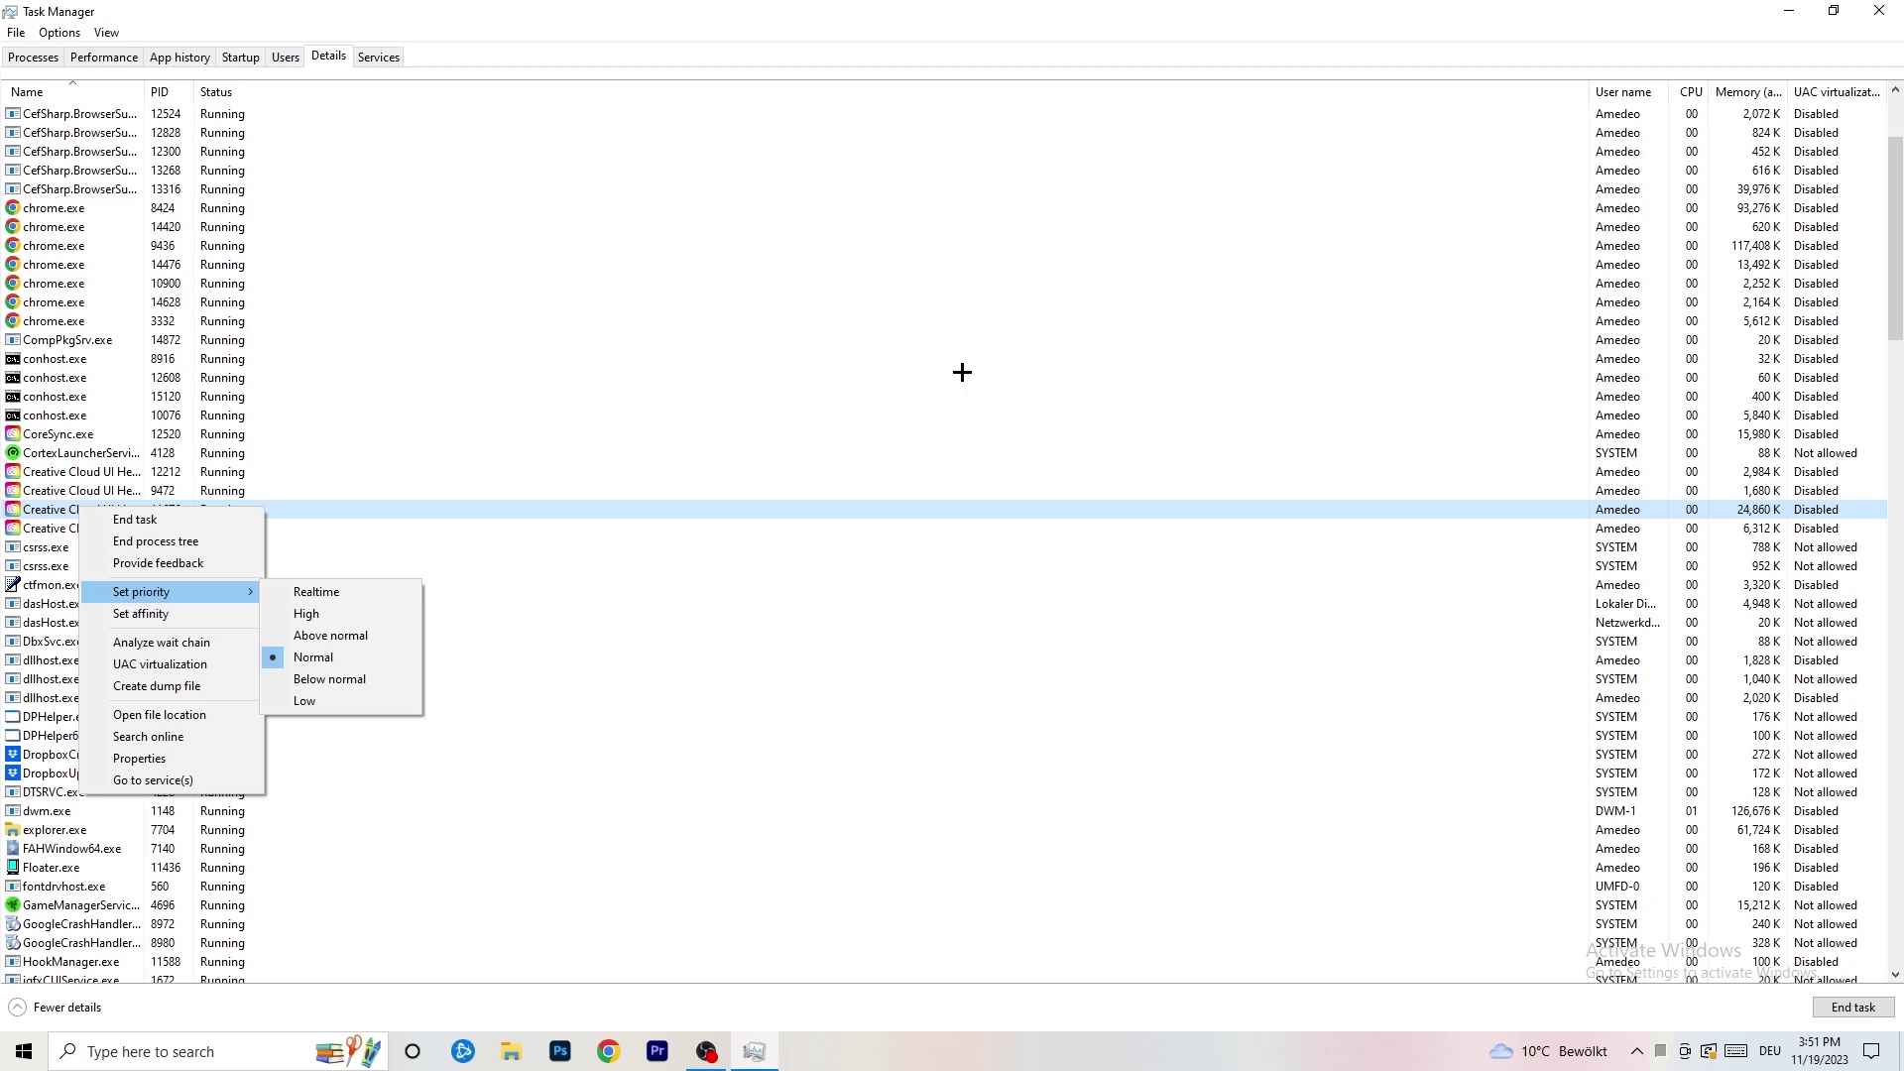
# Review the startup programs and show the option for disabling File Association Helper without applying it
pyautogui.click(241, 57)
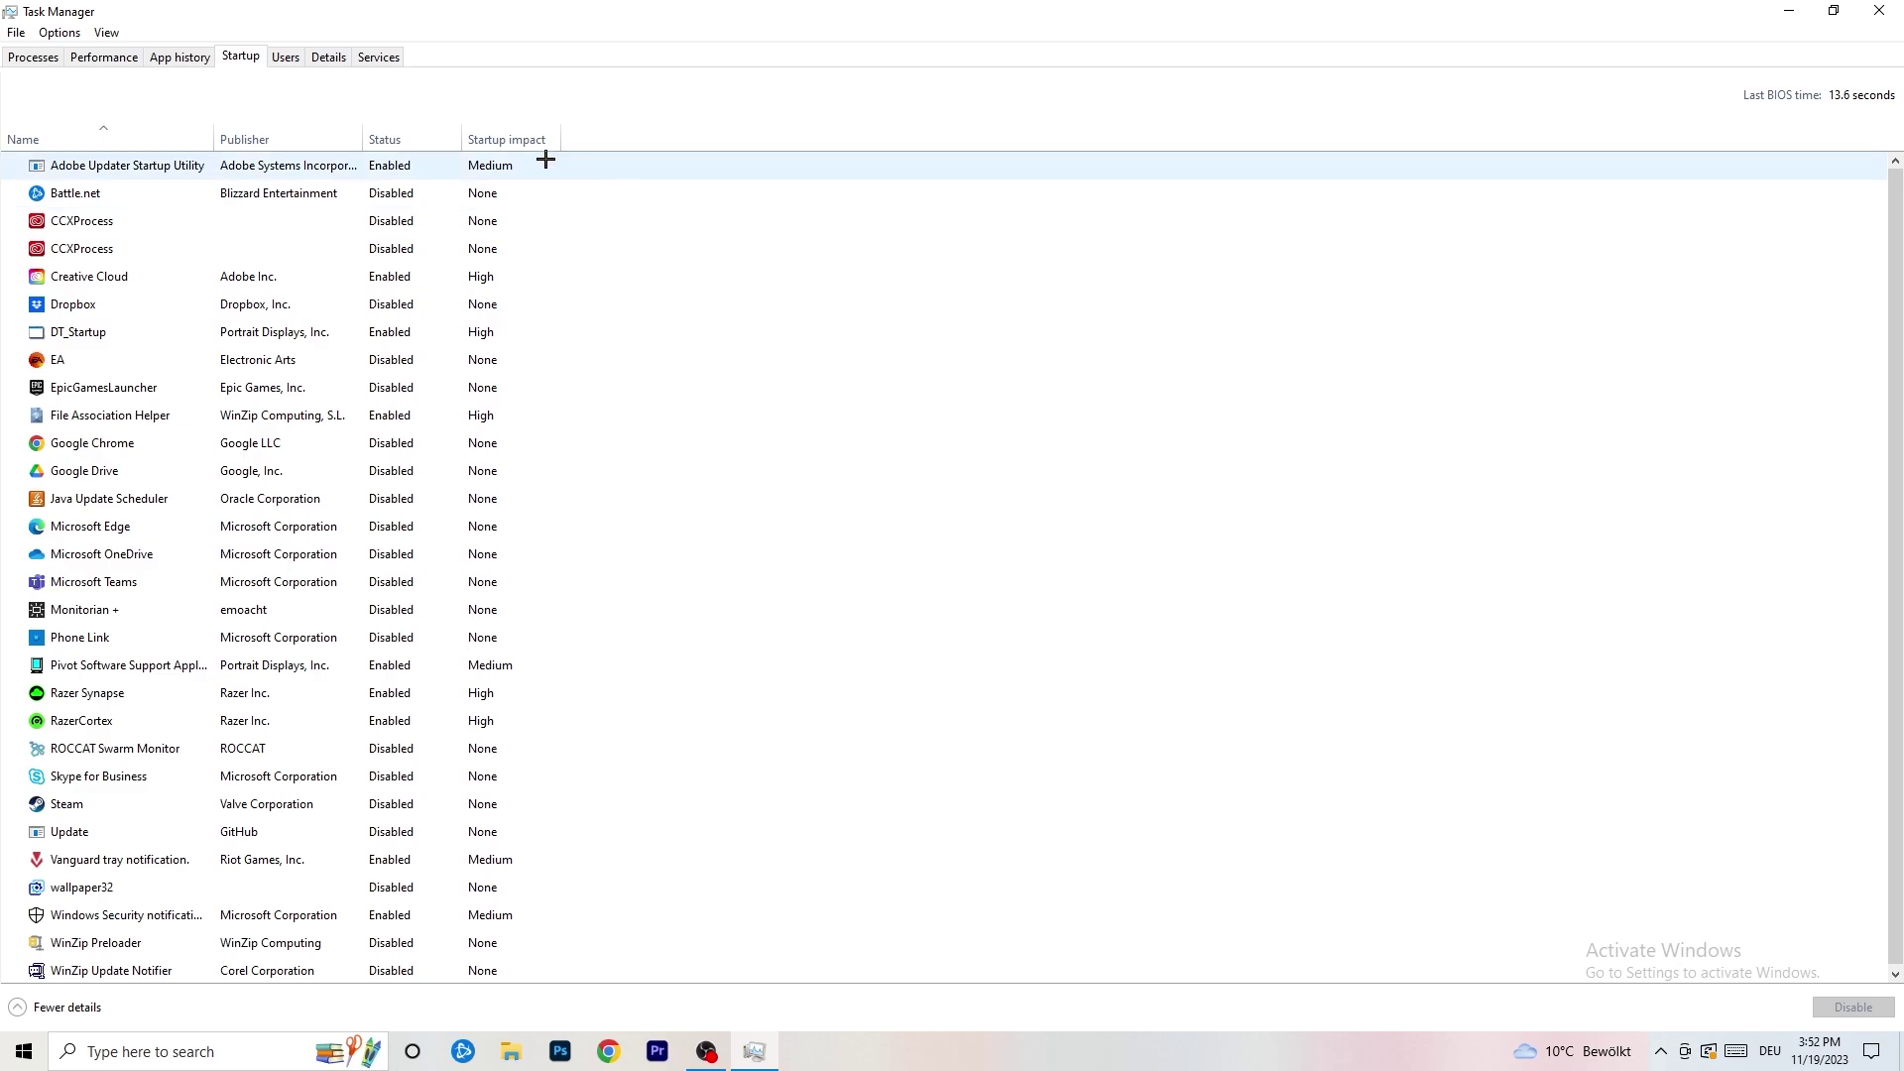
pyautogui.scroll(-1, 553, 872)
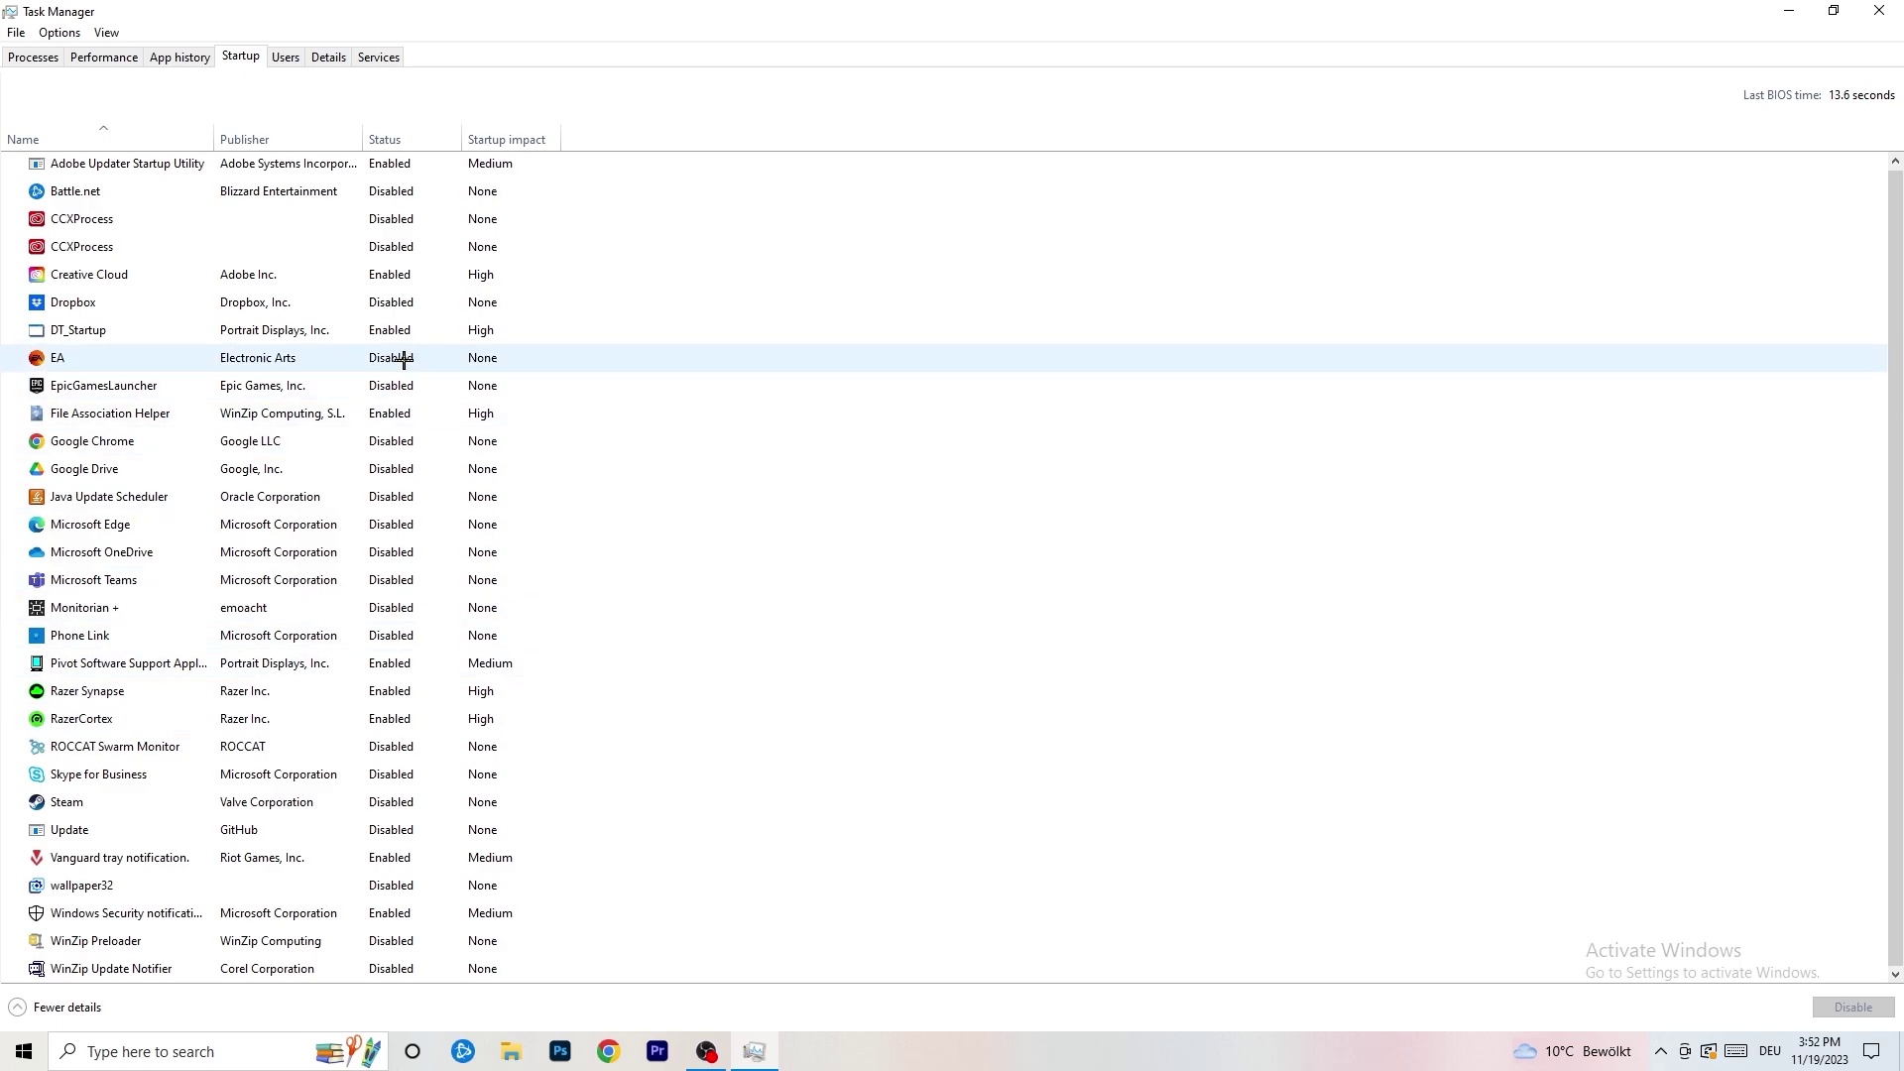
pyautogui.rightClick(407, 415)
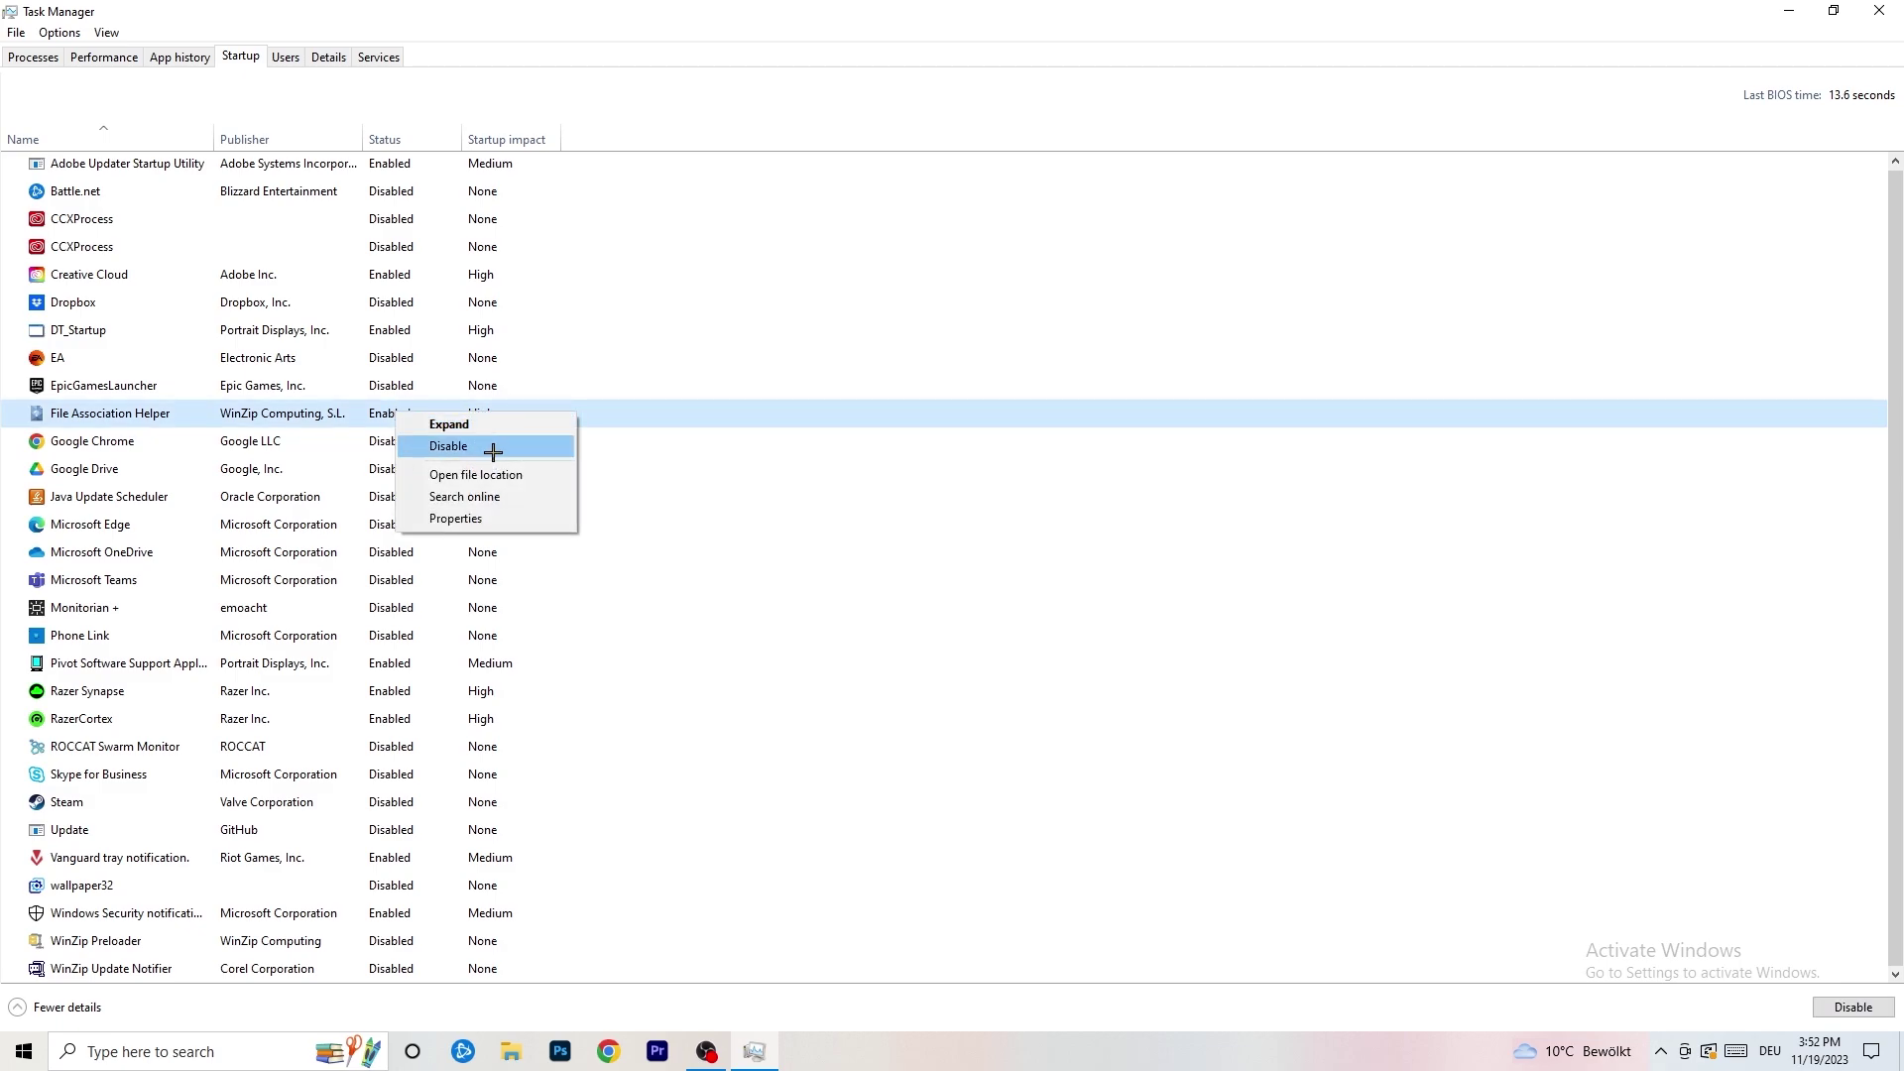
pyautogui.click(778, 145)
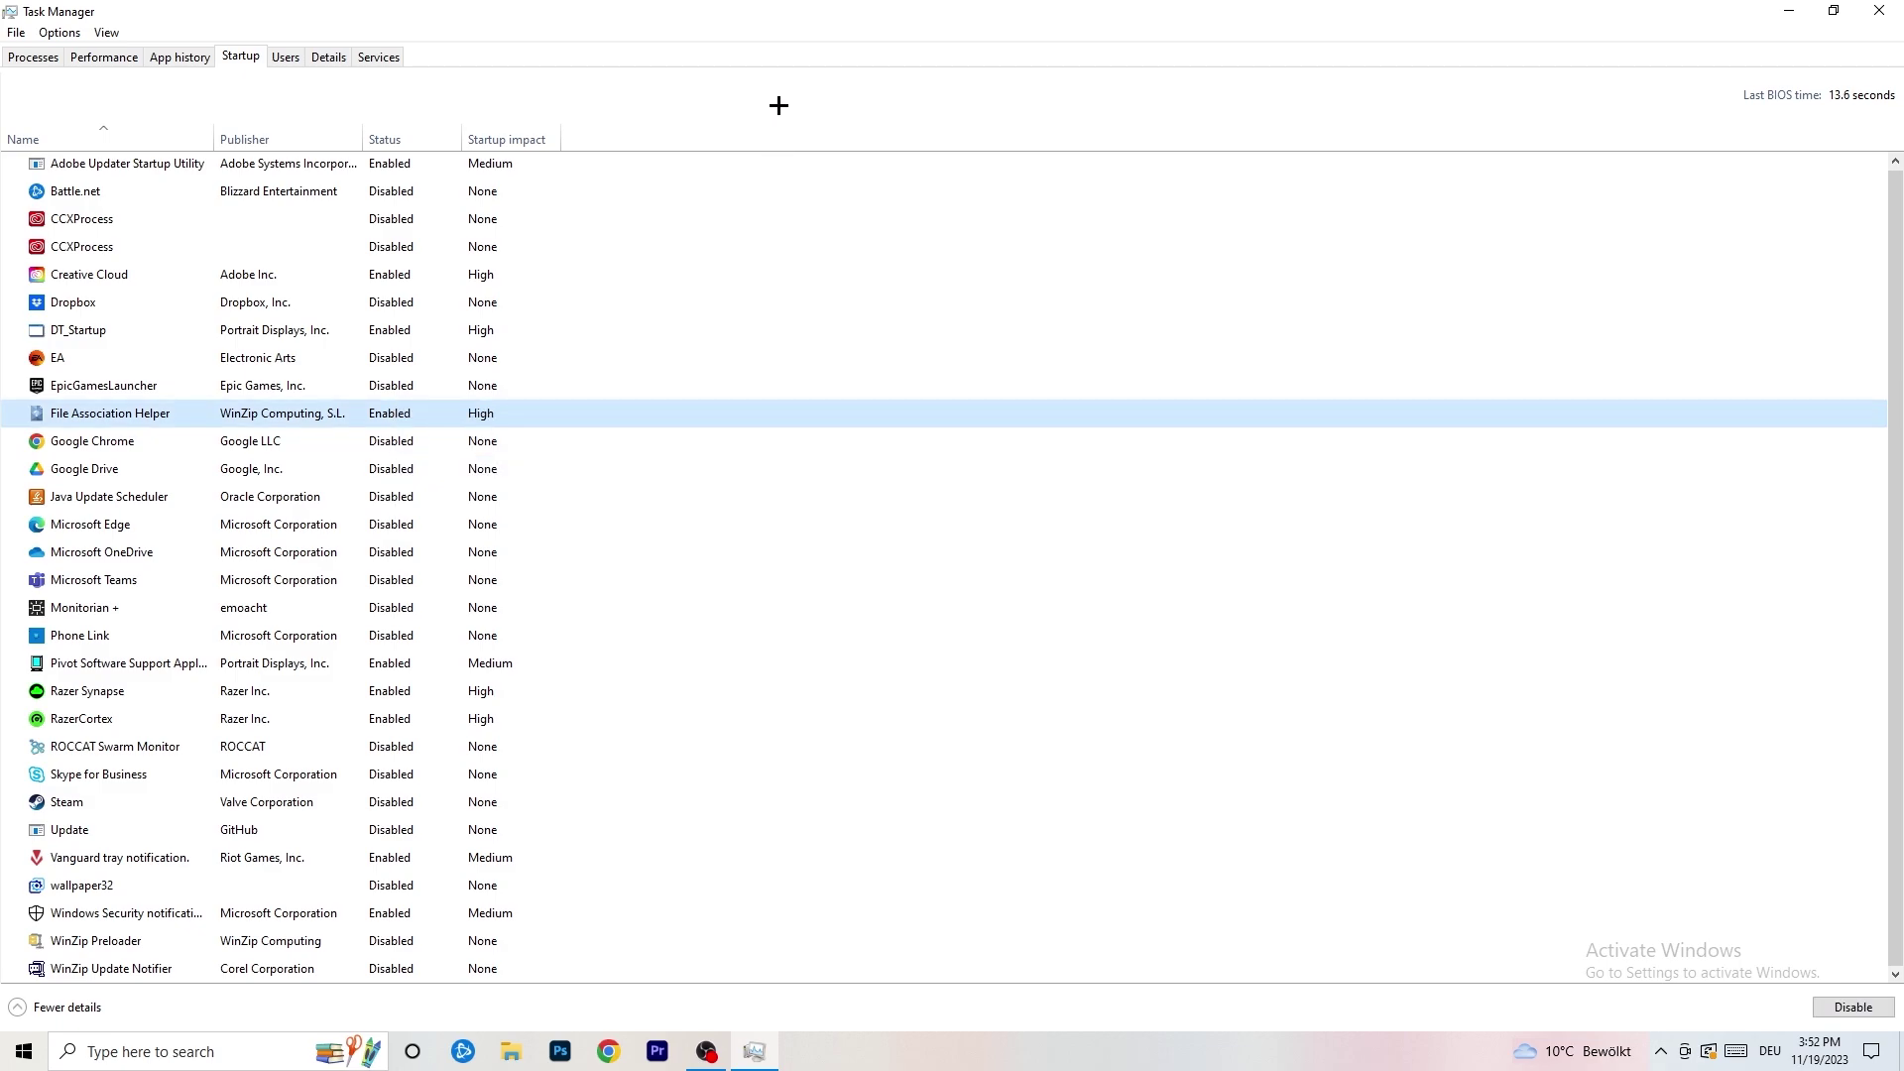
# Sort the running processes by GPU usage, examine the list, and show the end-task option for the Microsoft Windows Search Indexer
pyautogui.click(47, 57)
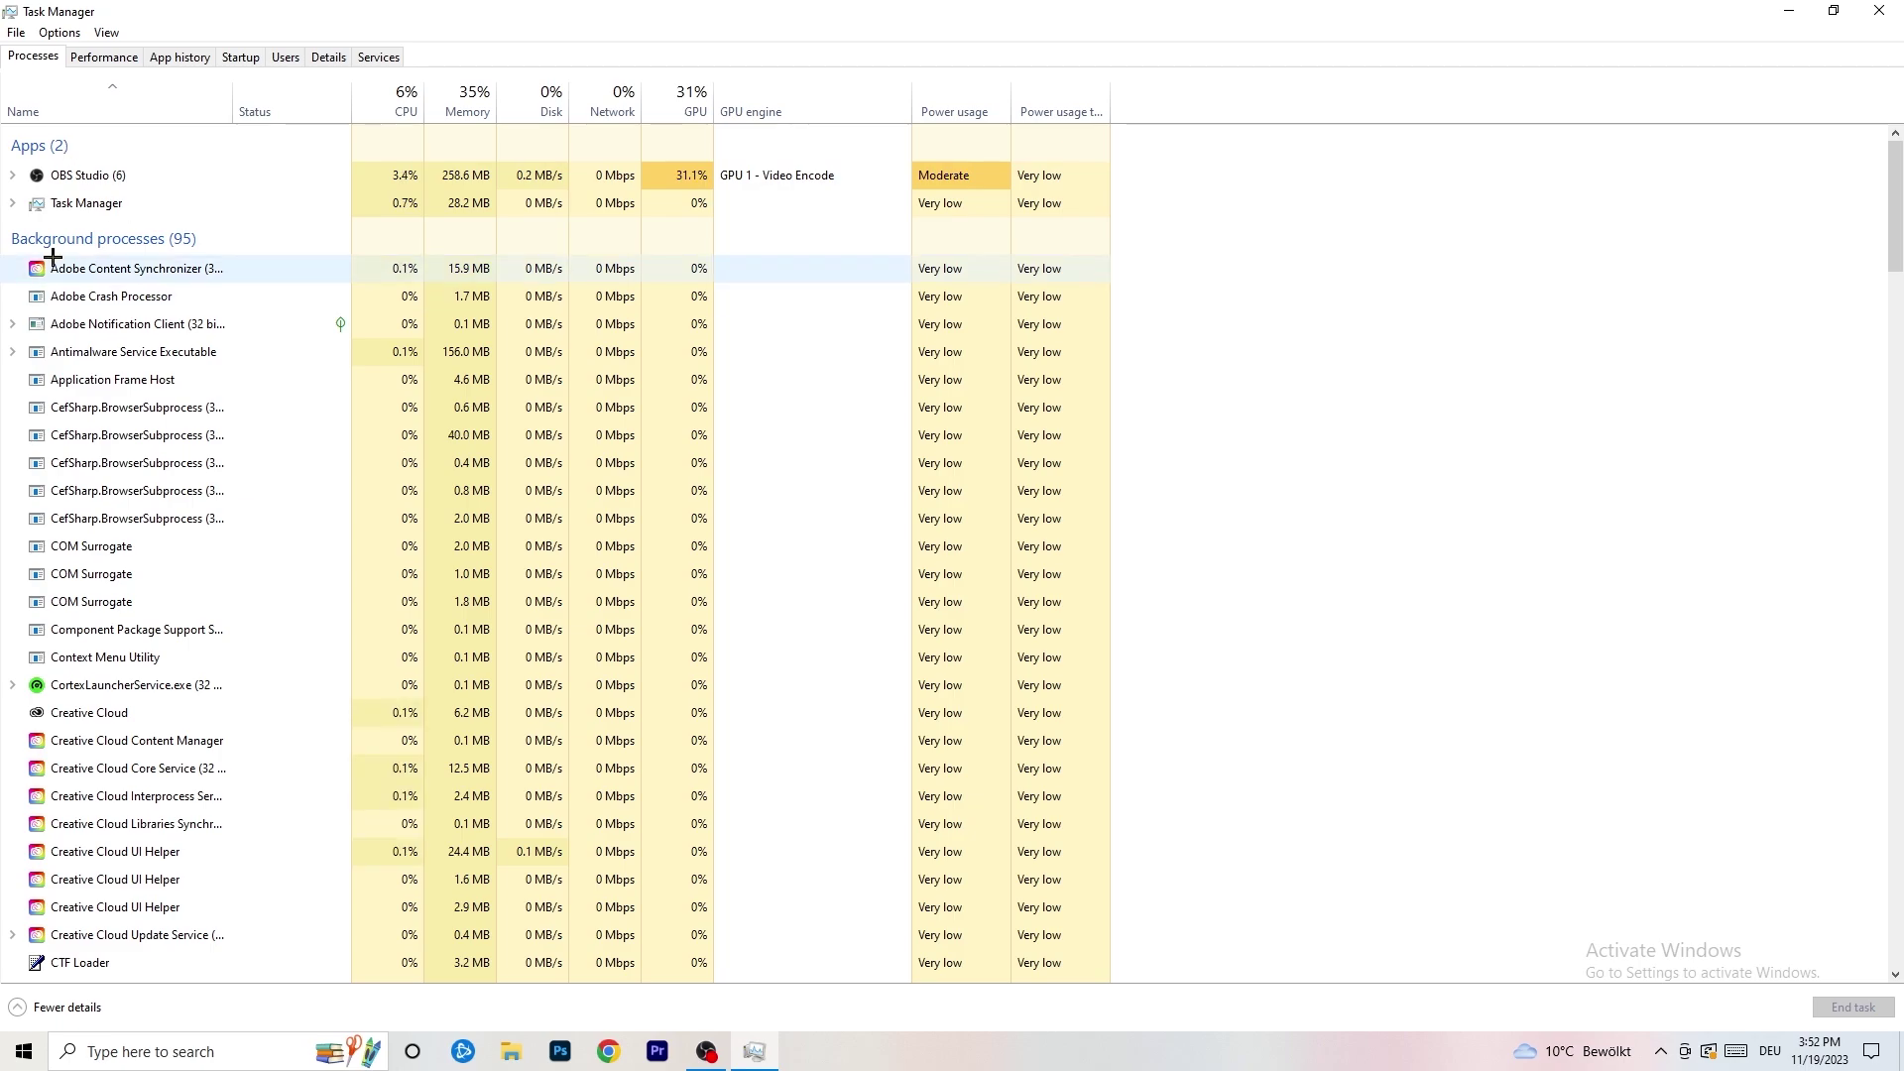
pyautogui.click(404, 91)
pyautogui.click(683, 94)
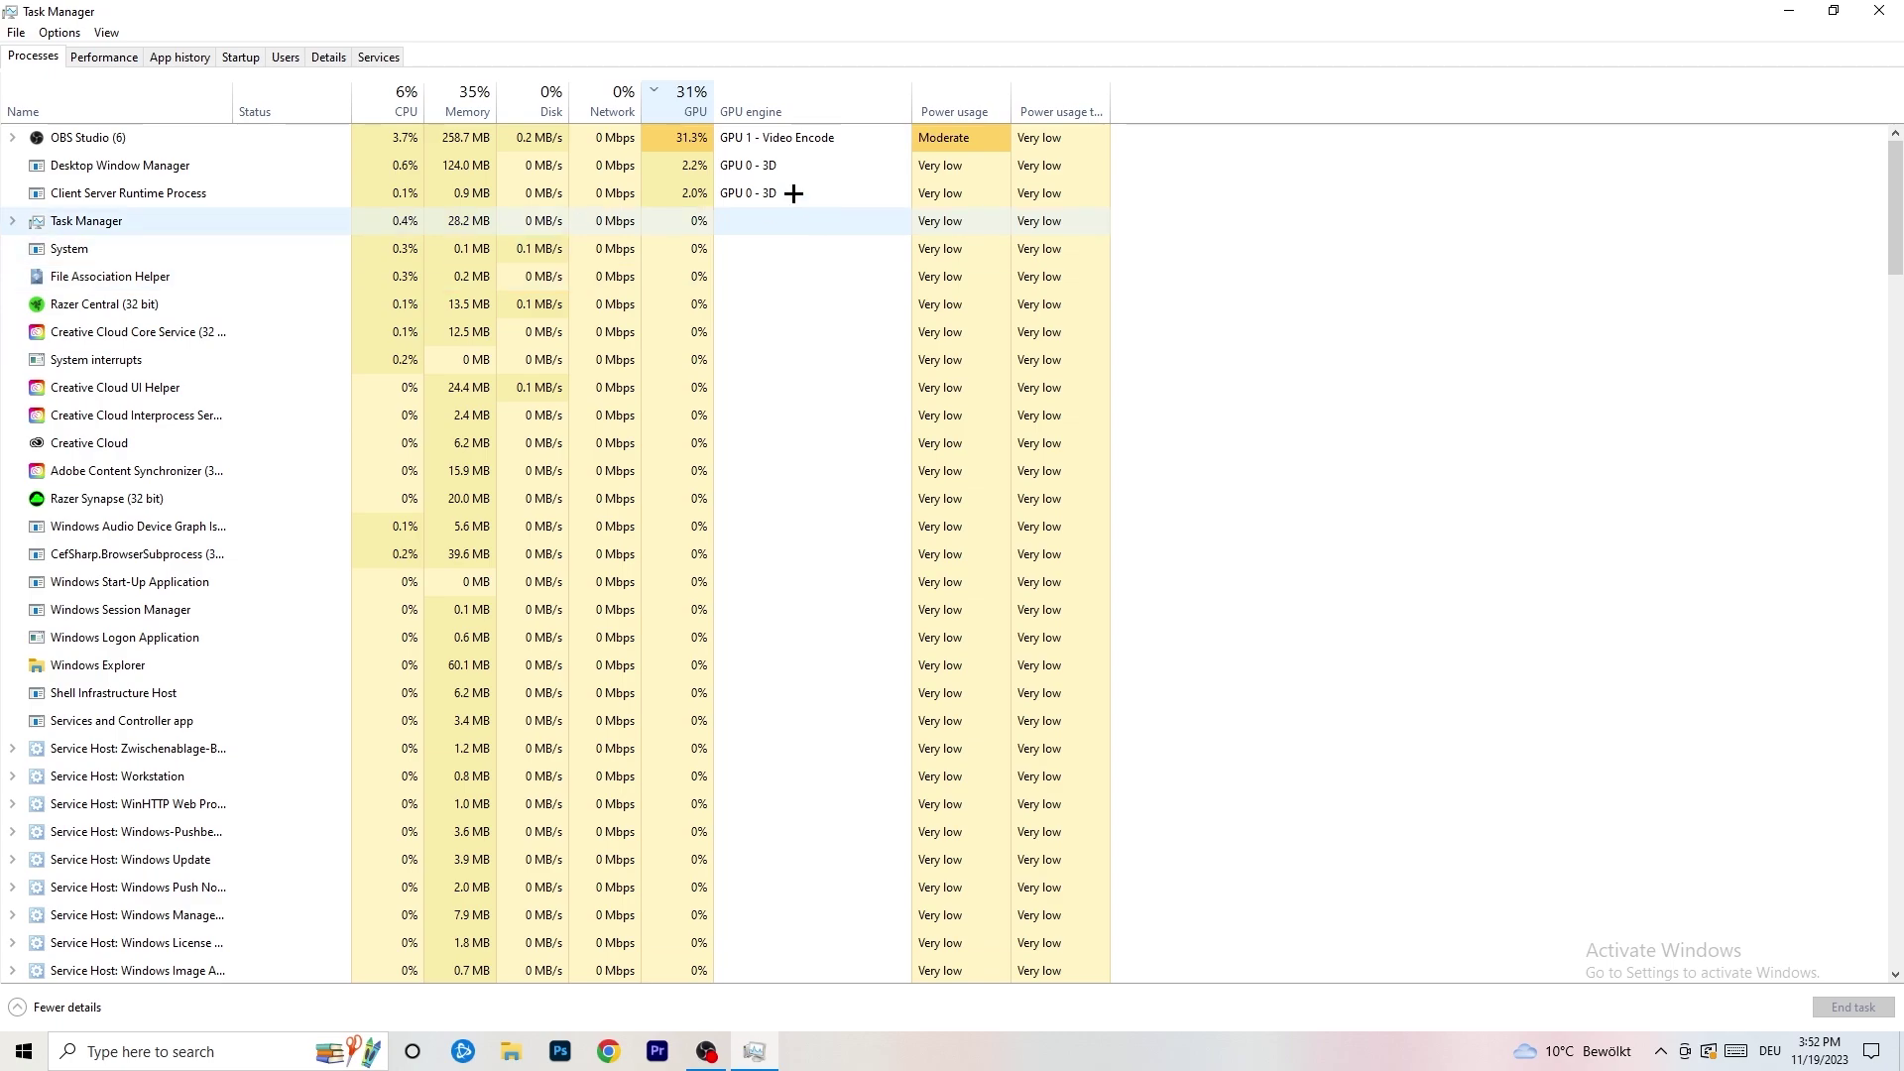
pyautogui.click(687, 107)
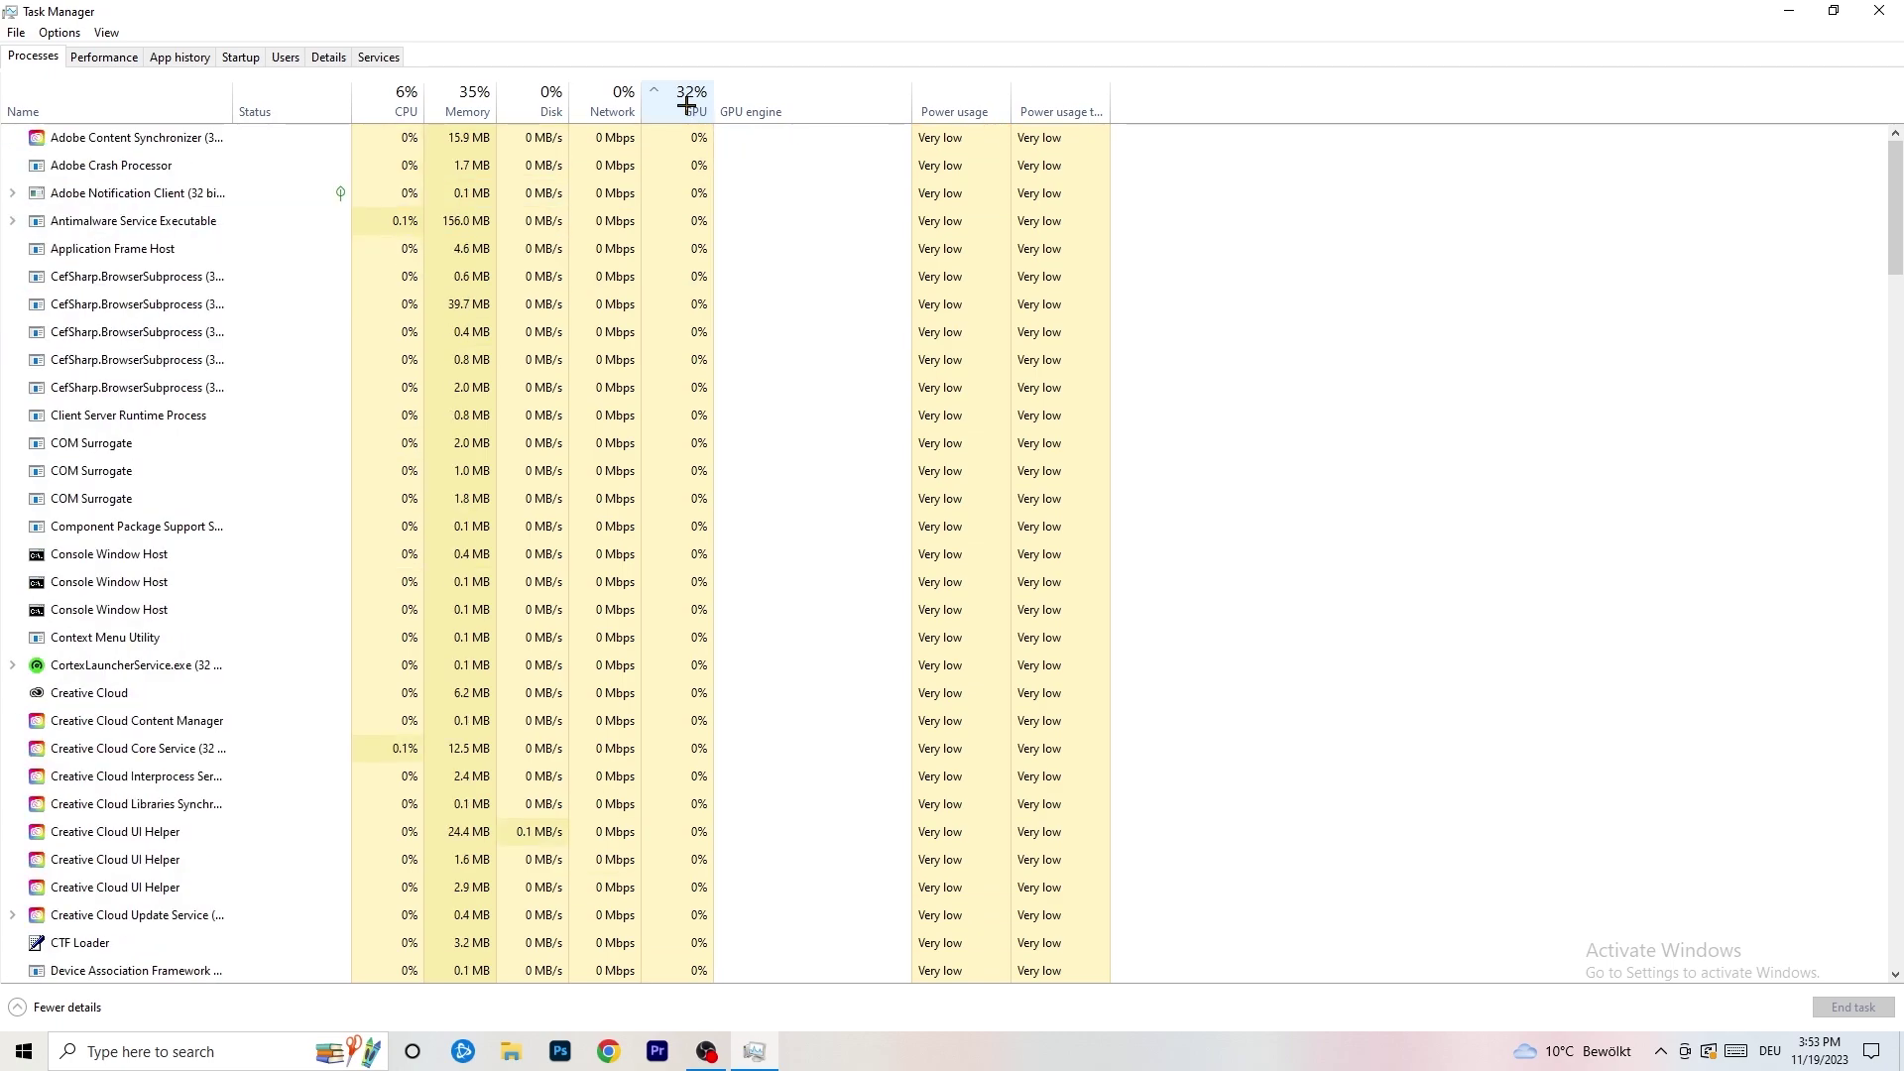
pyautogui.scroll(-15, 693, 307)
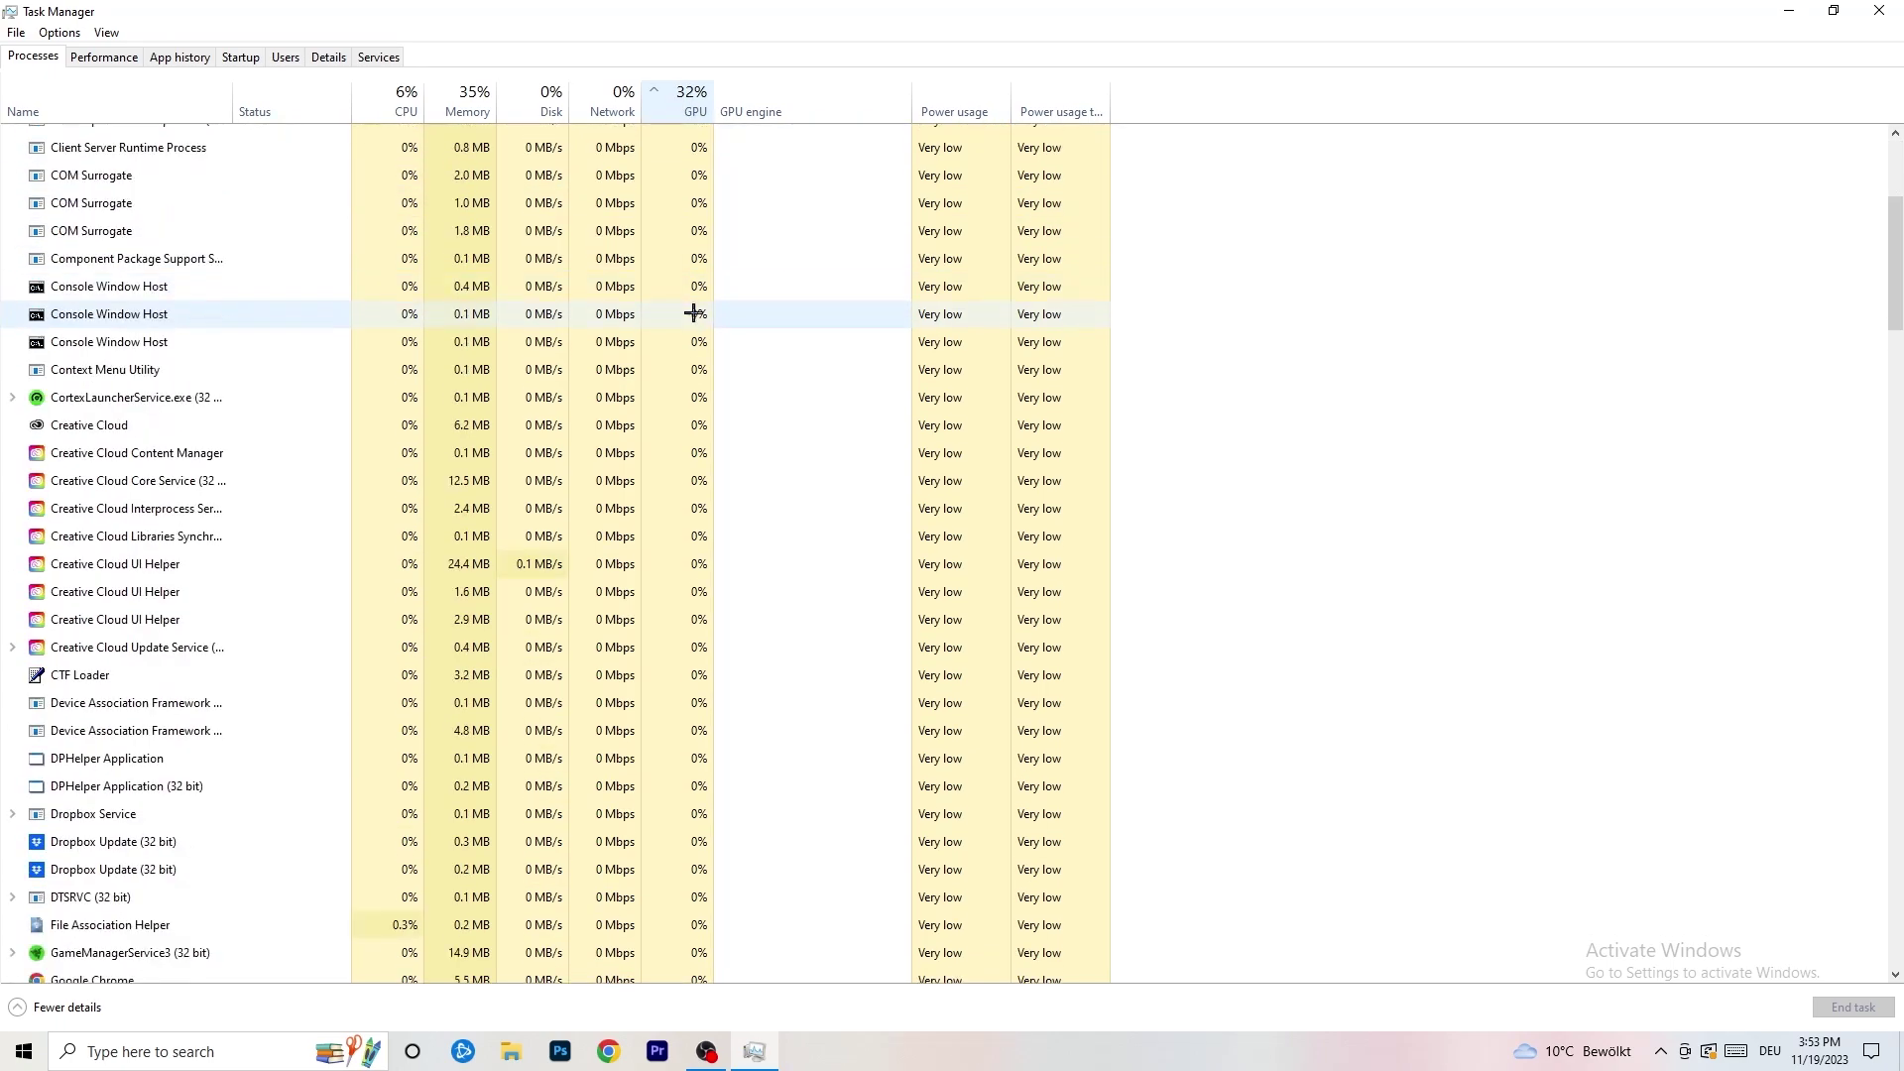
pyautogui.scroll(13, 703, 315)
pyautogui.scroll(2, 703, 313)
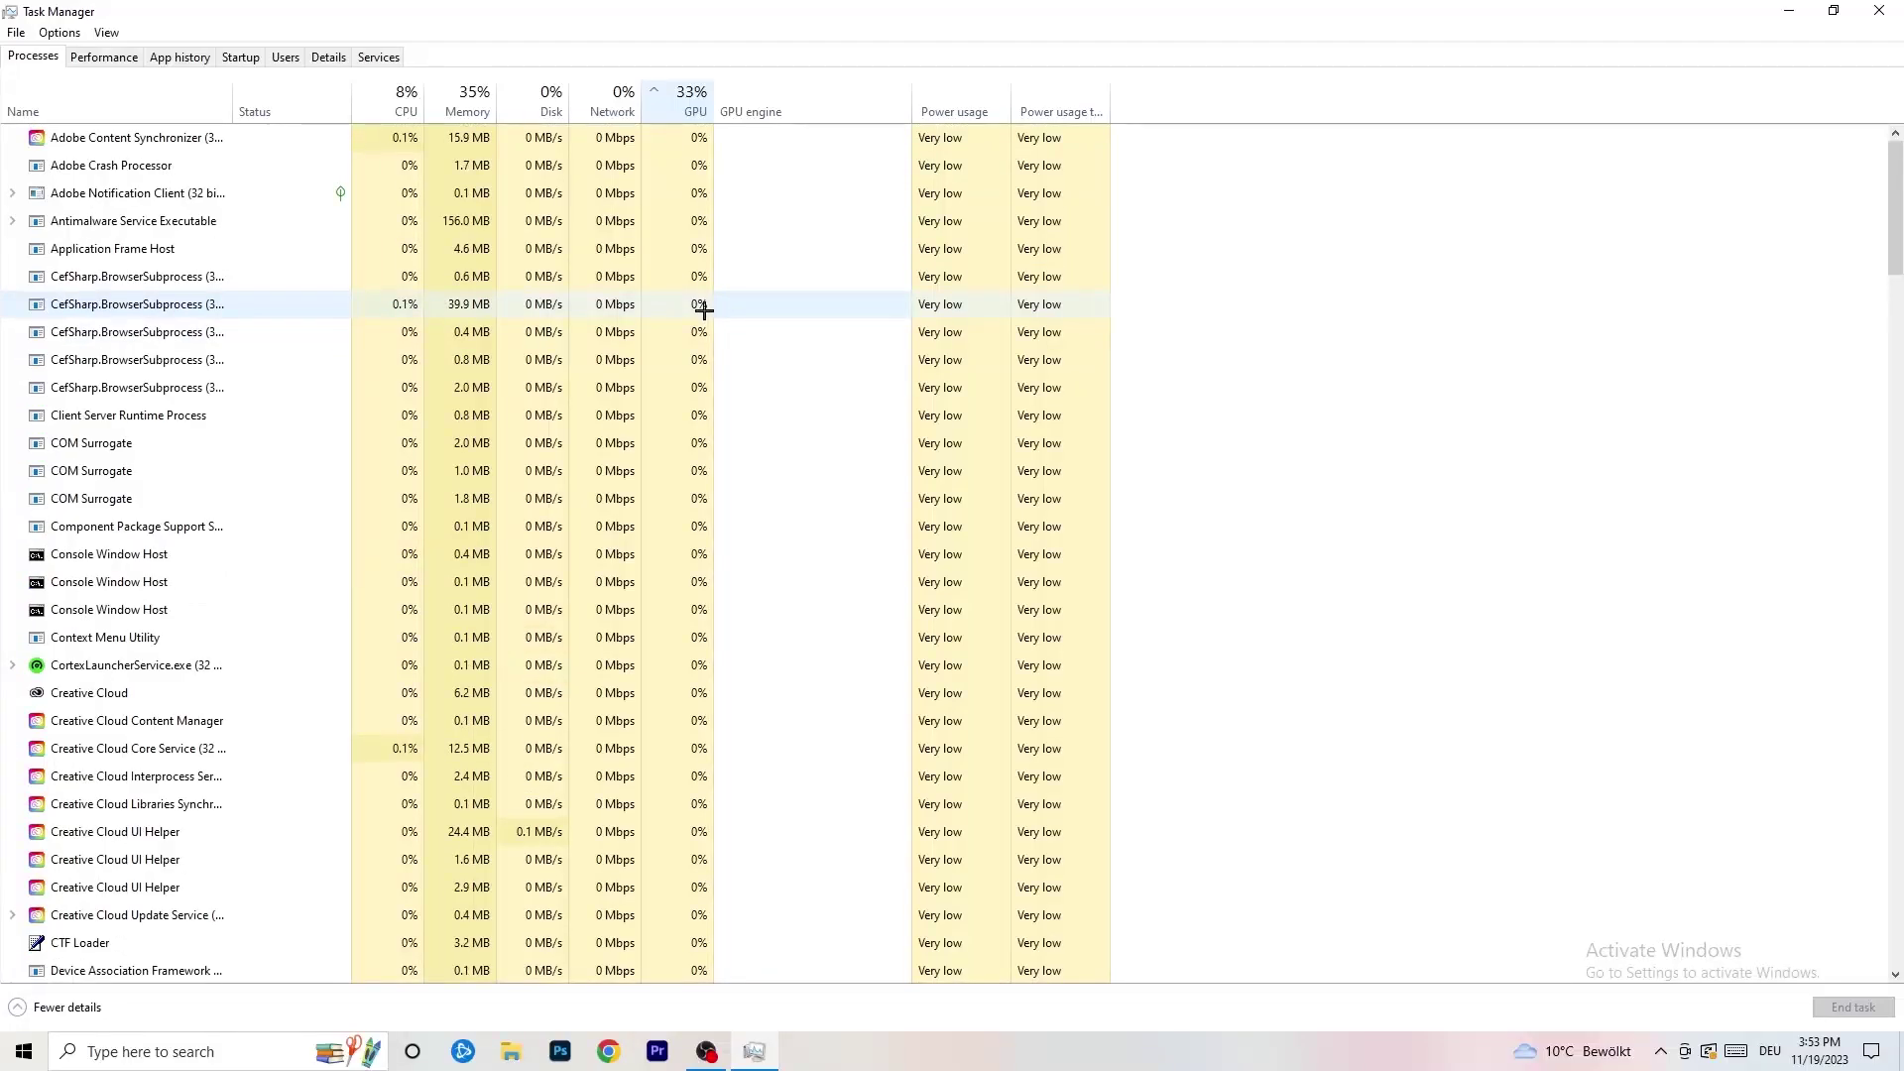
pyautogui.scroll(-20, 703, 306)
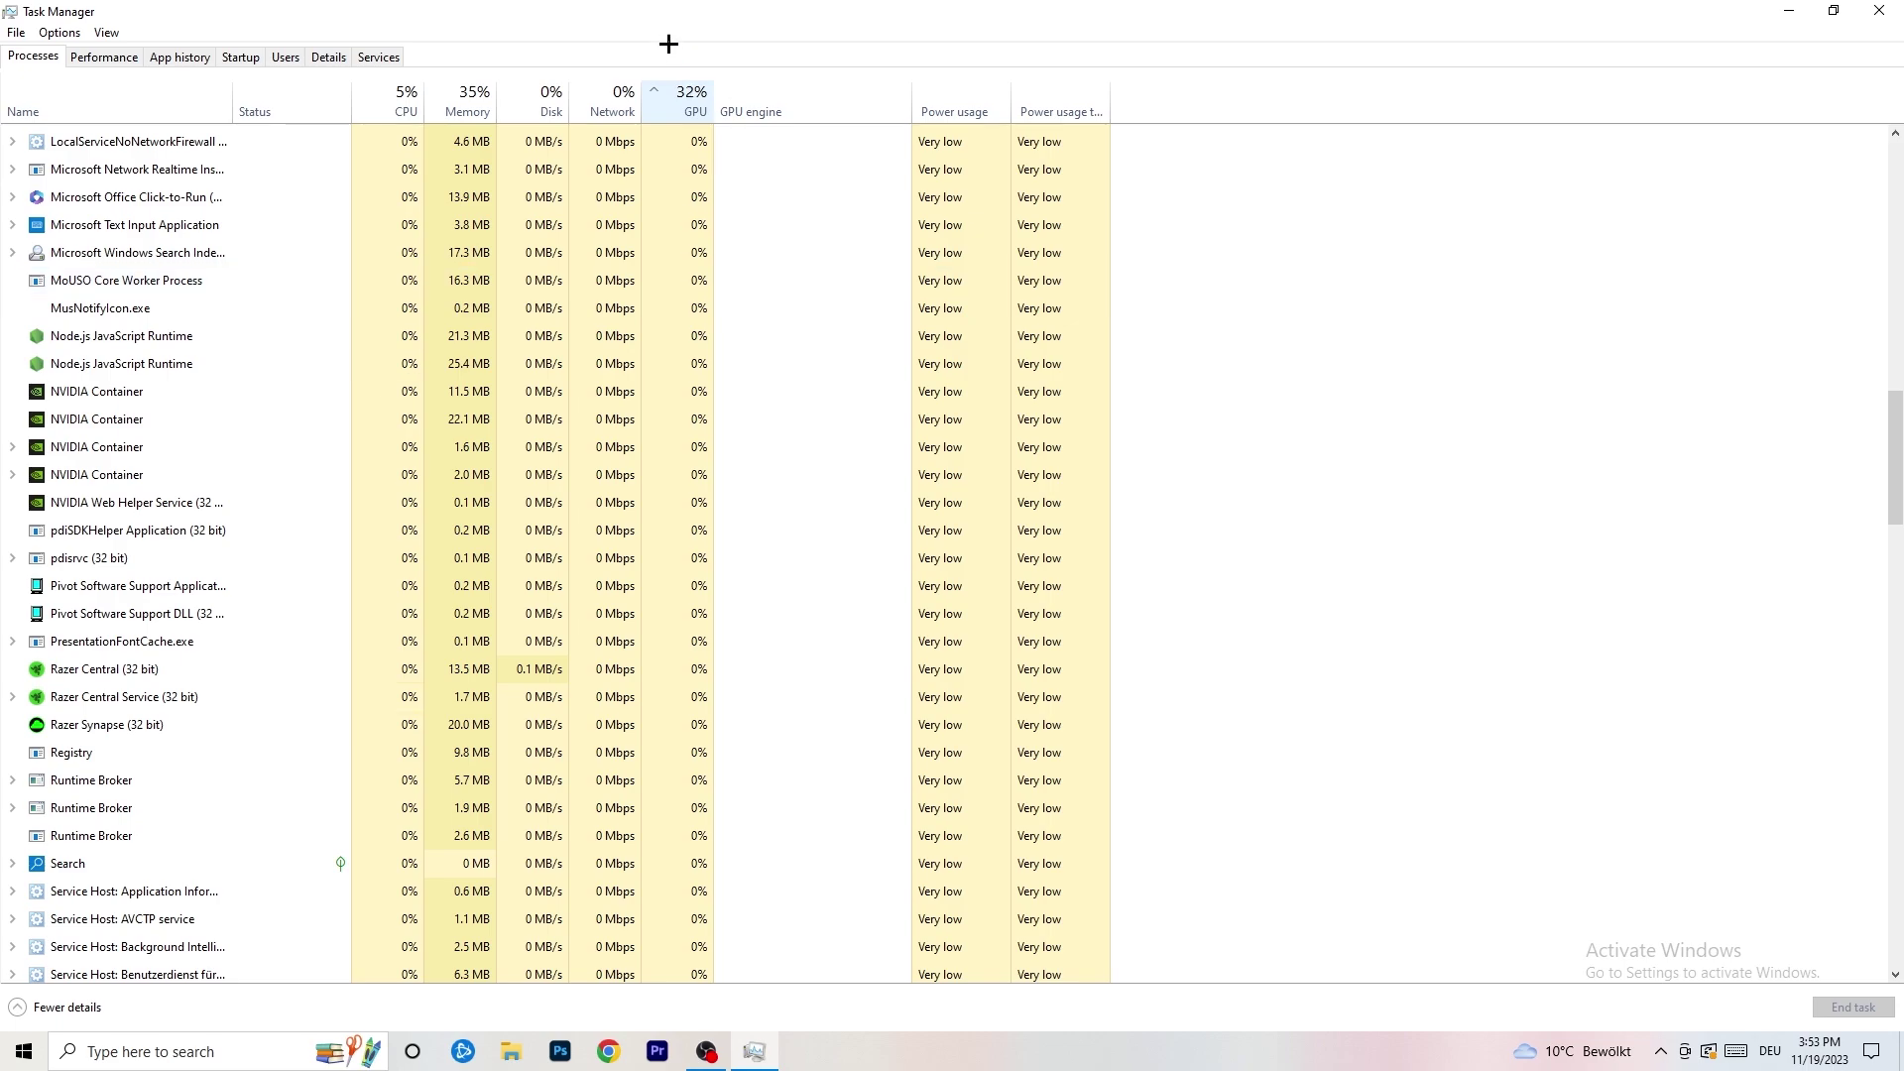
pyautogui.rightClick(646, 247)
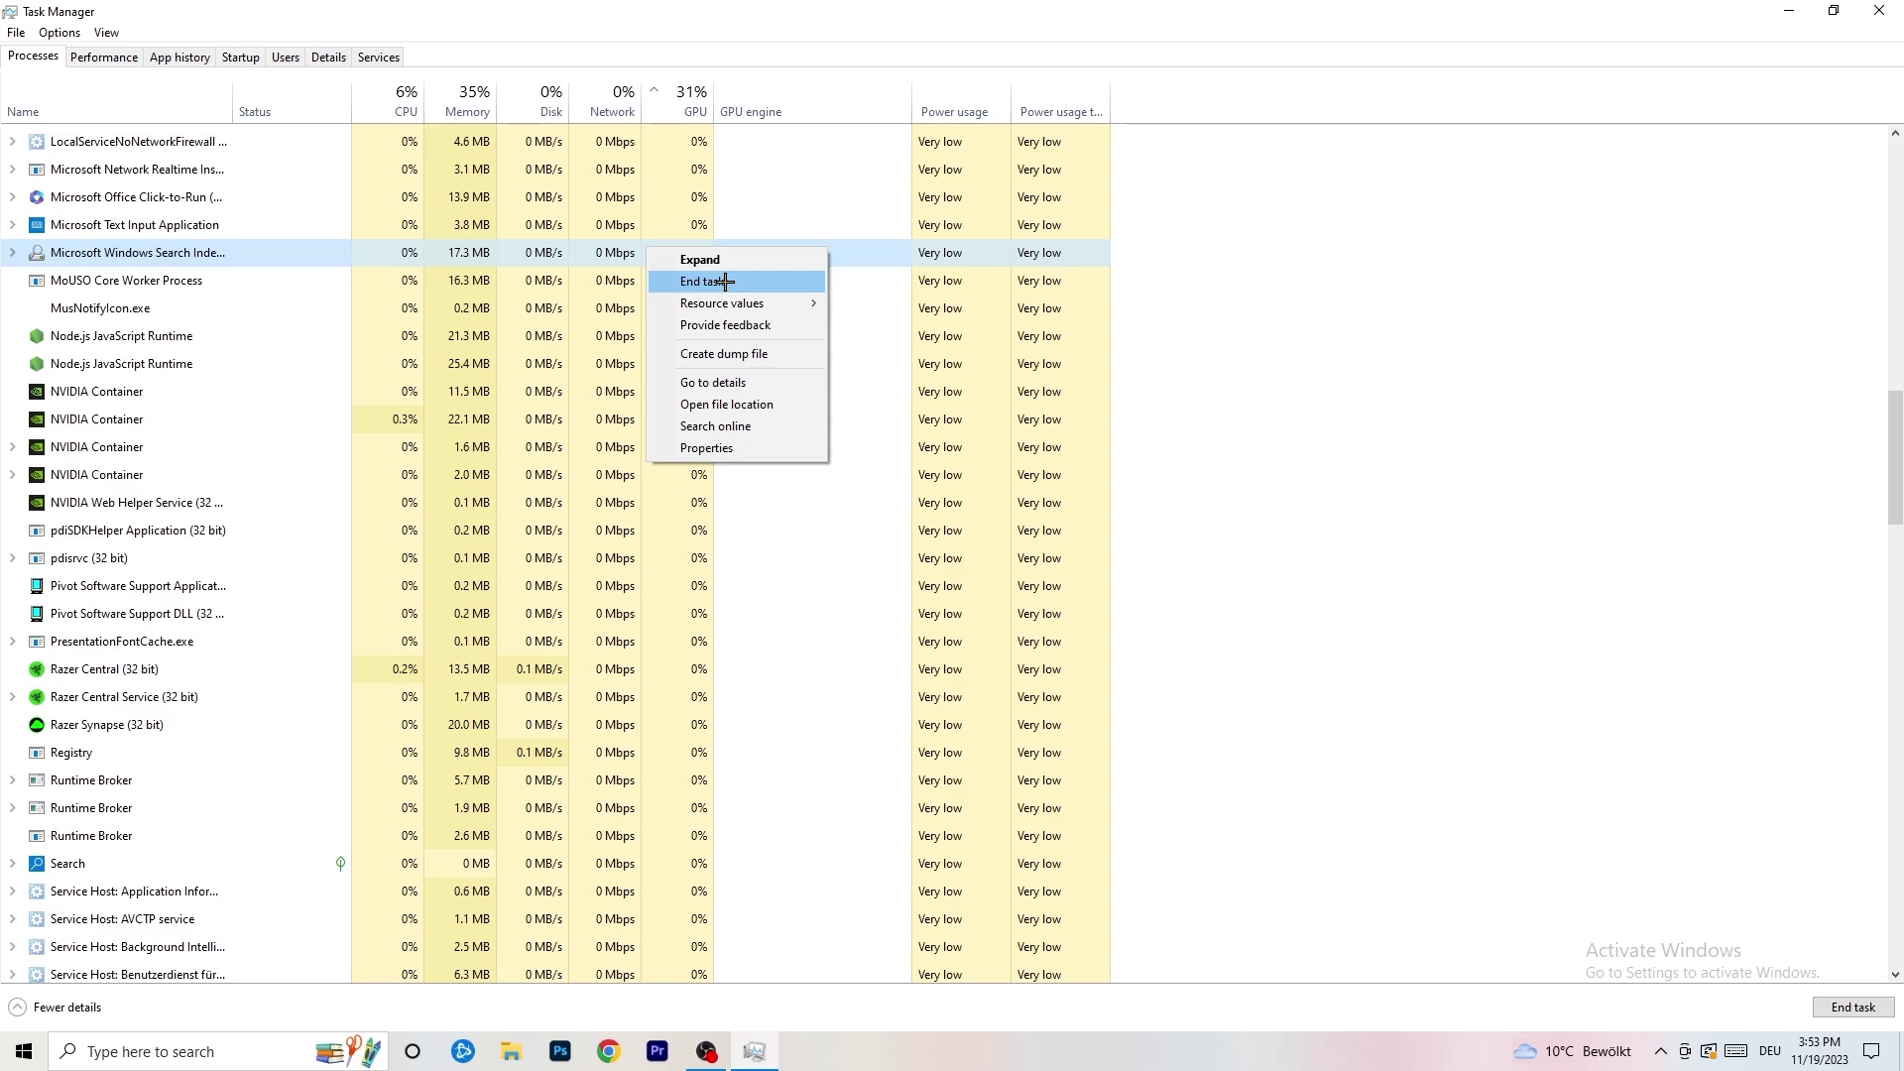
# Sort the processes by CPU usage and close Task Manager
pyautogui.click(401, 104)
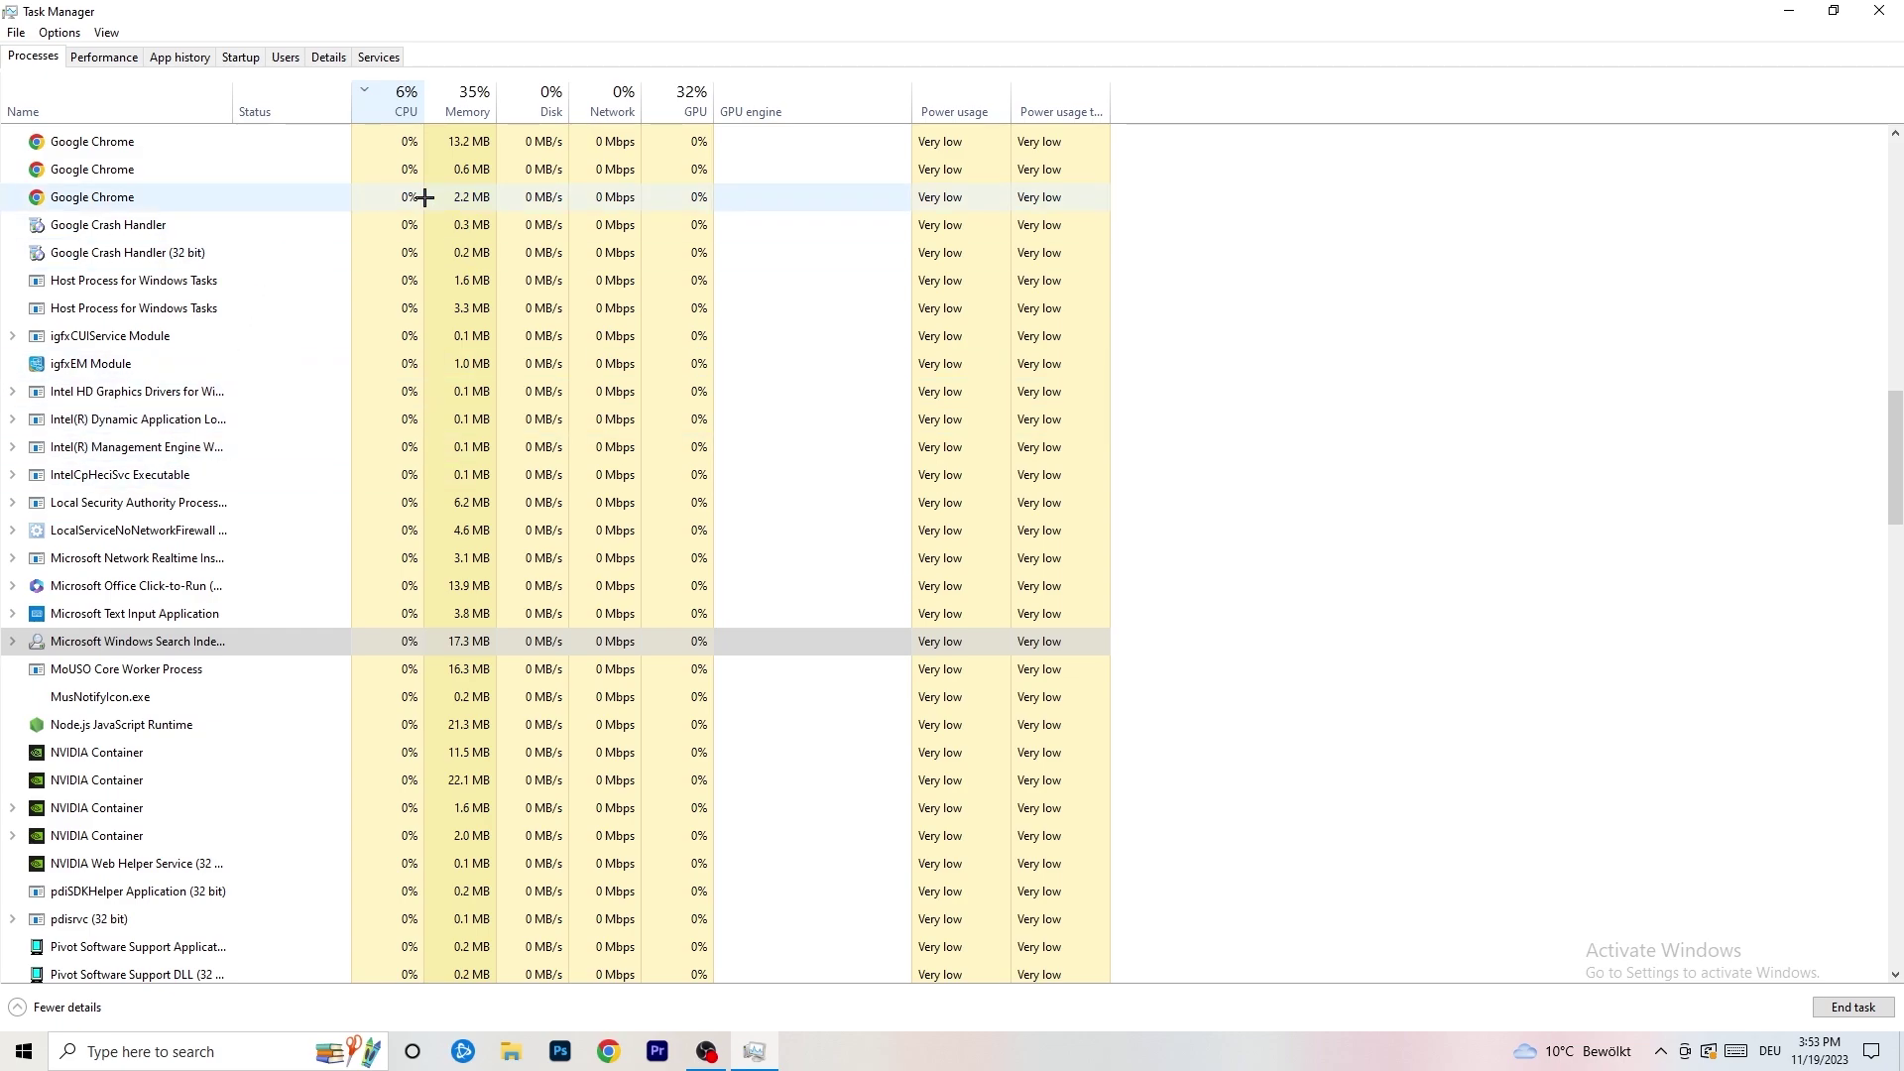
pyautogui.click(1880, 10)
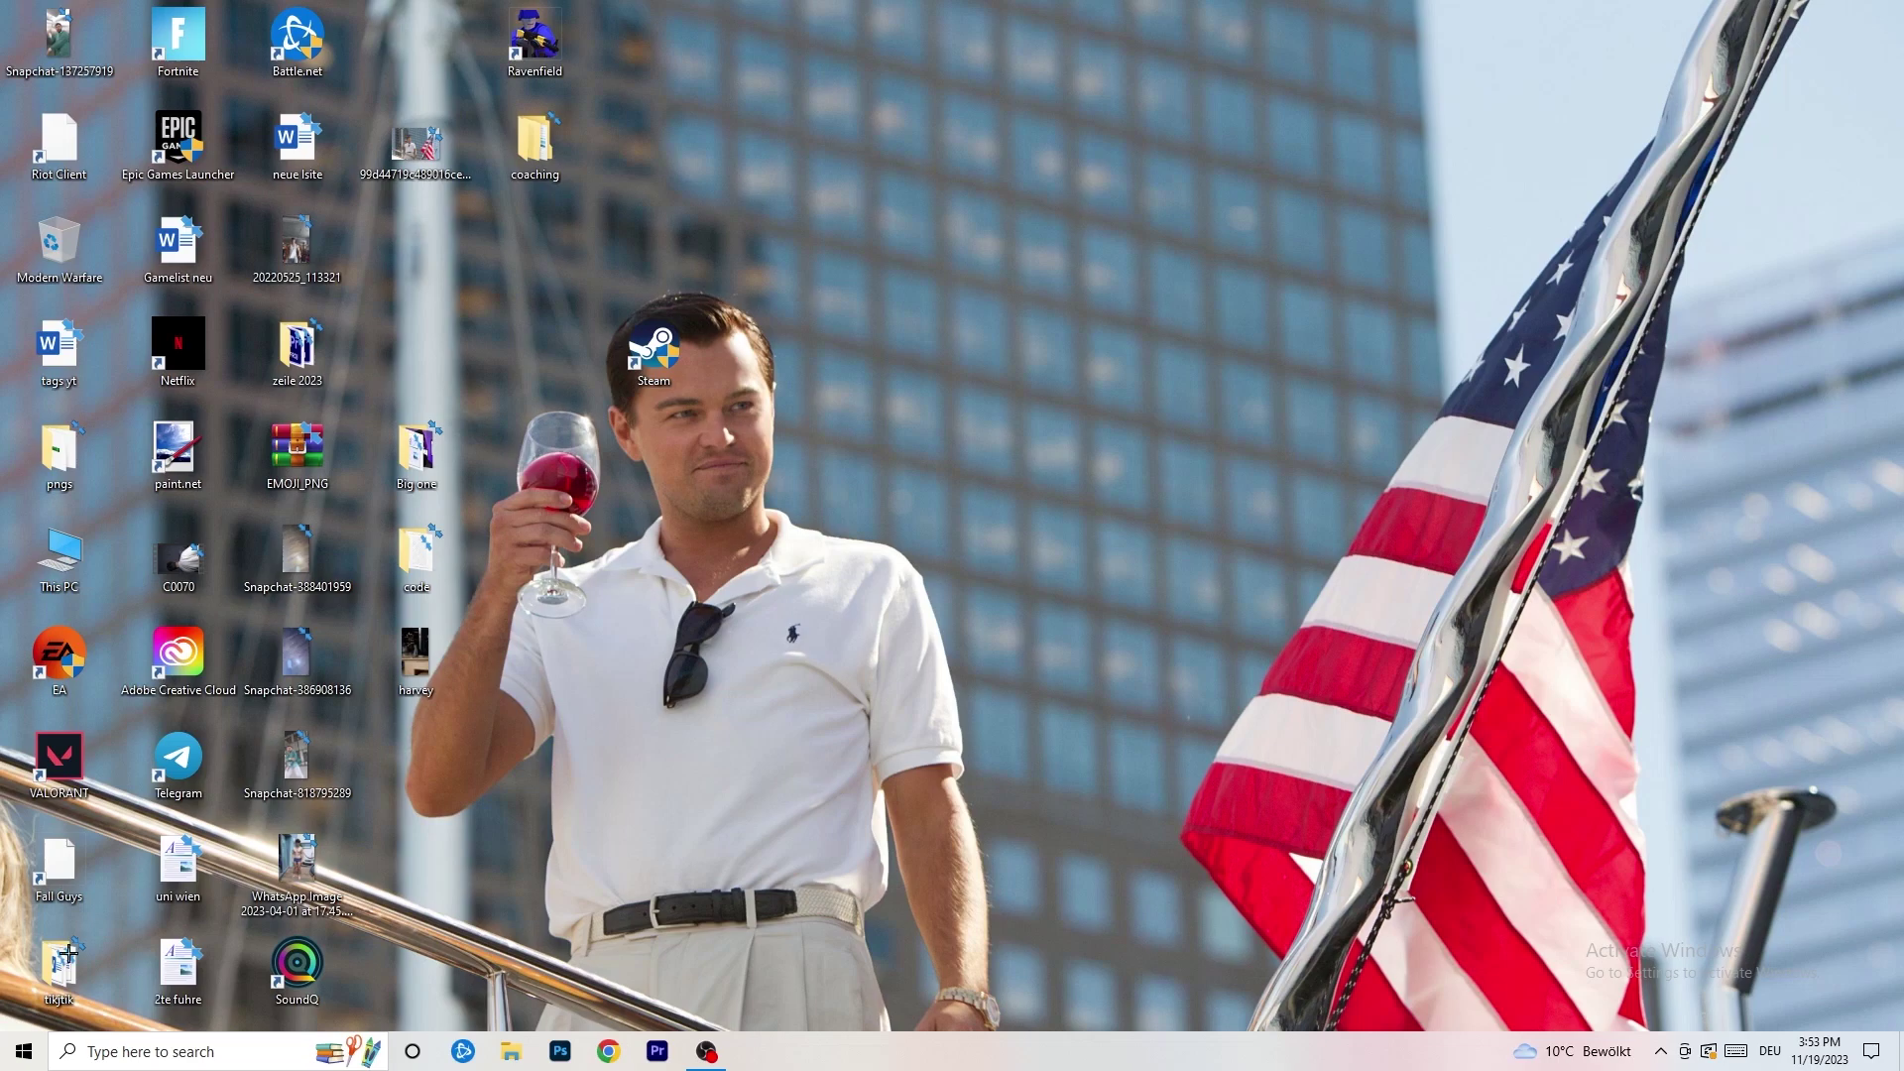
# Open the Xbox Game Bar page of the Windows gaming settings
pyautogui.click(24, 1050)
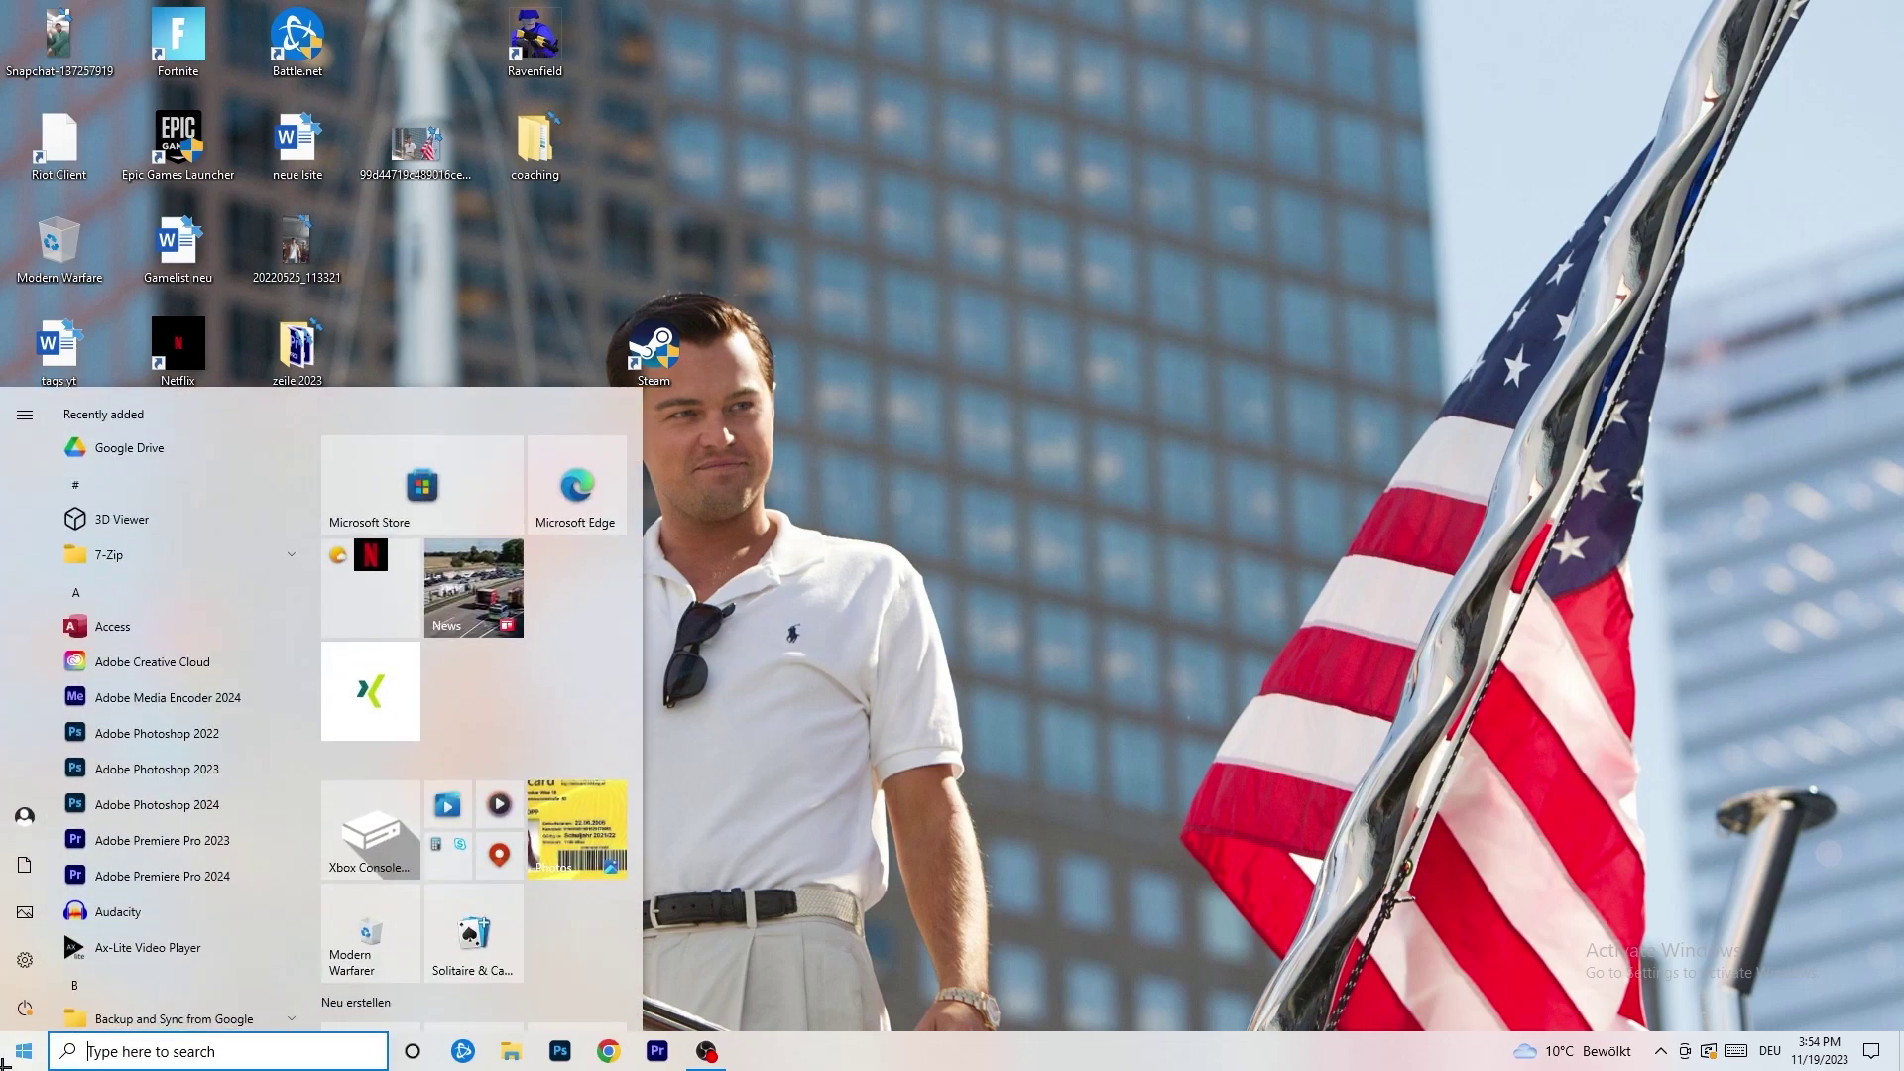
pyautogui.click(24, 959)
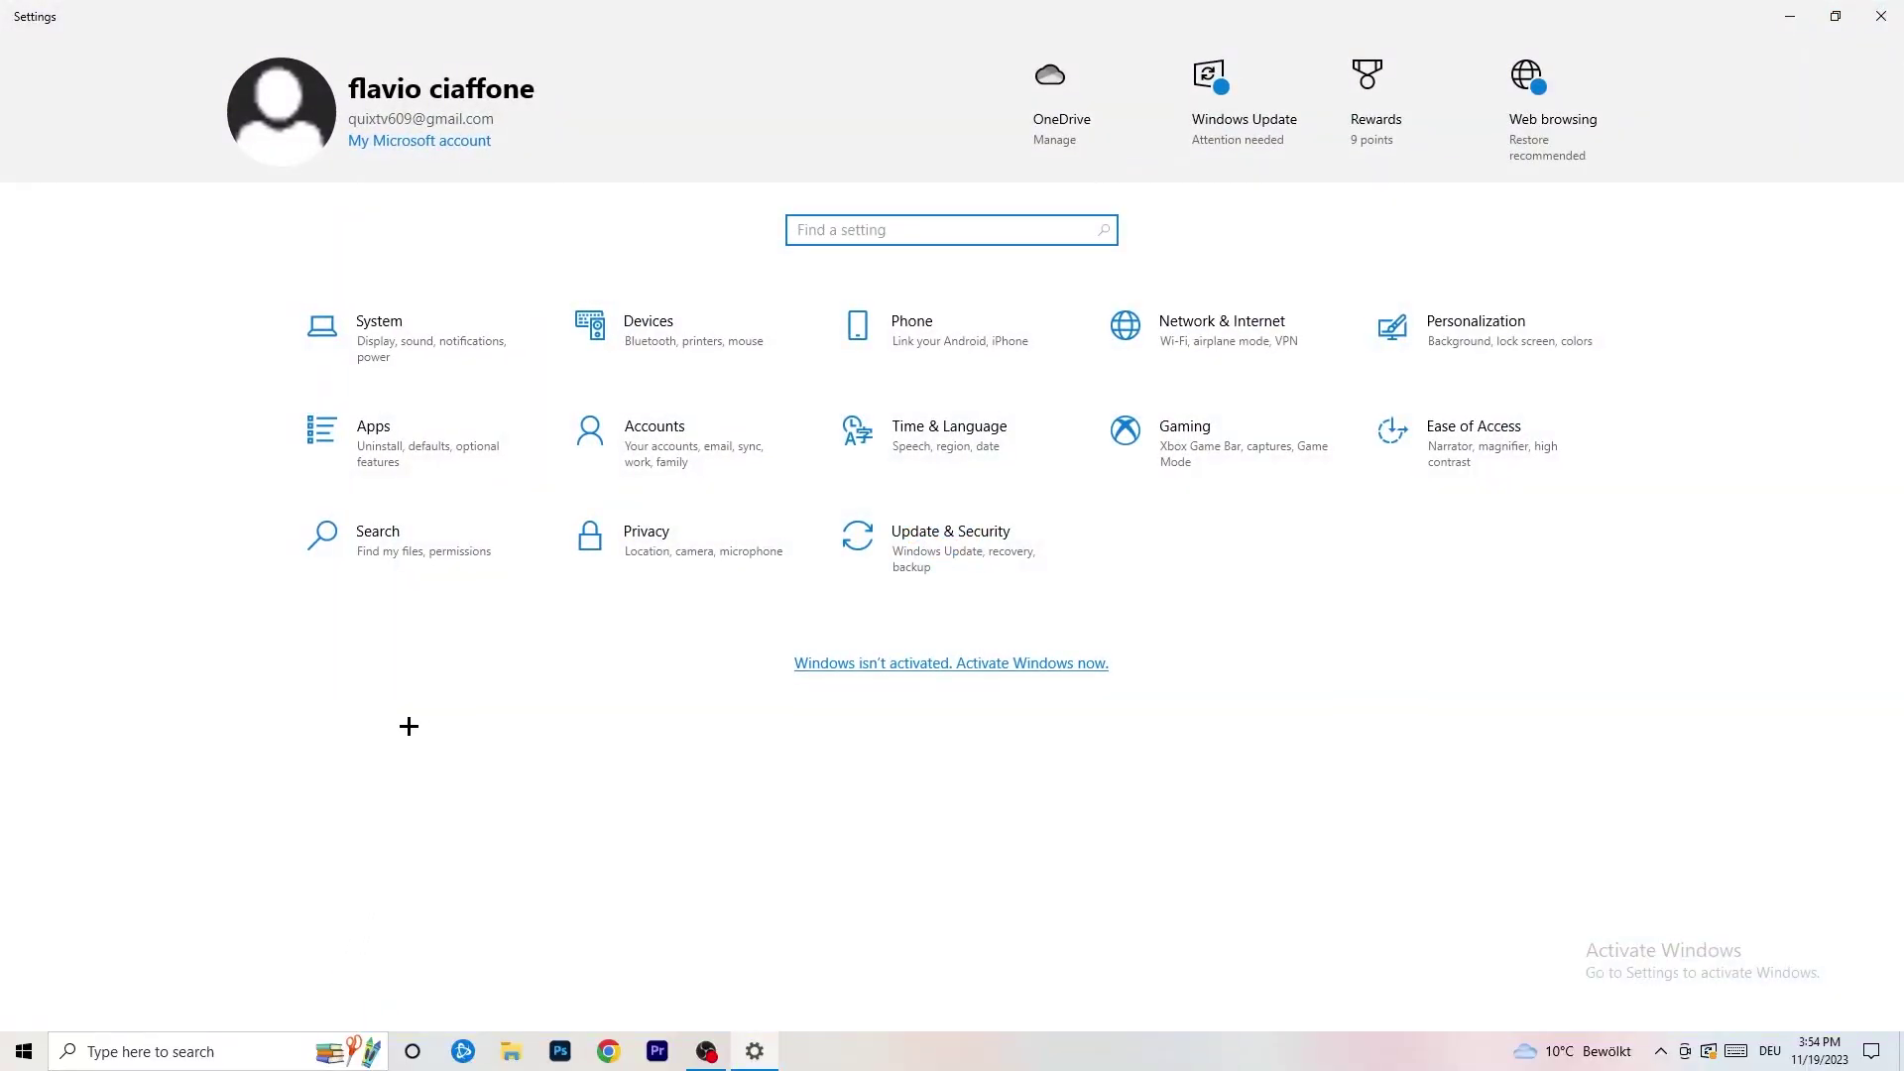
pyautogui.click(1182, 434)
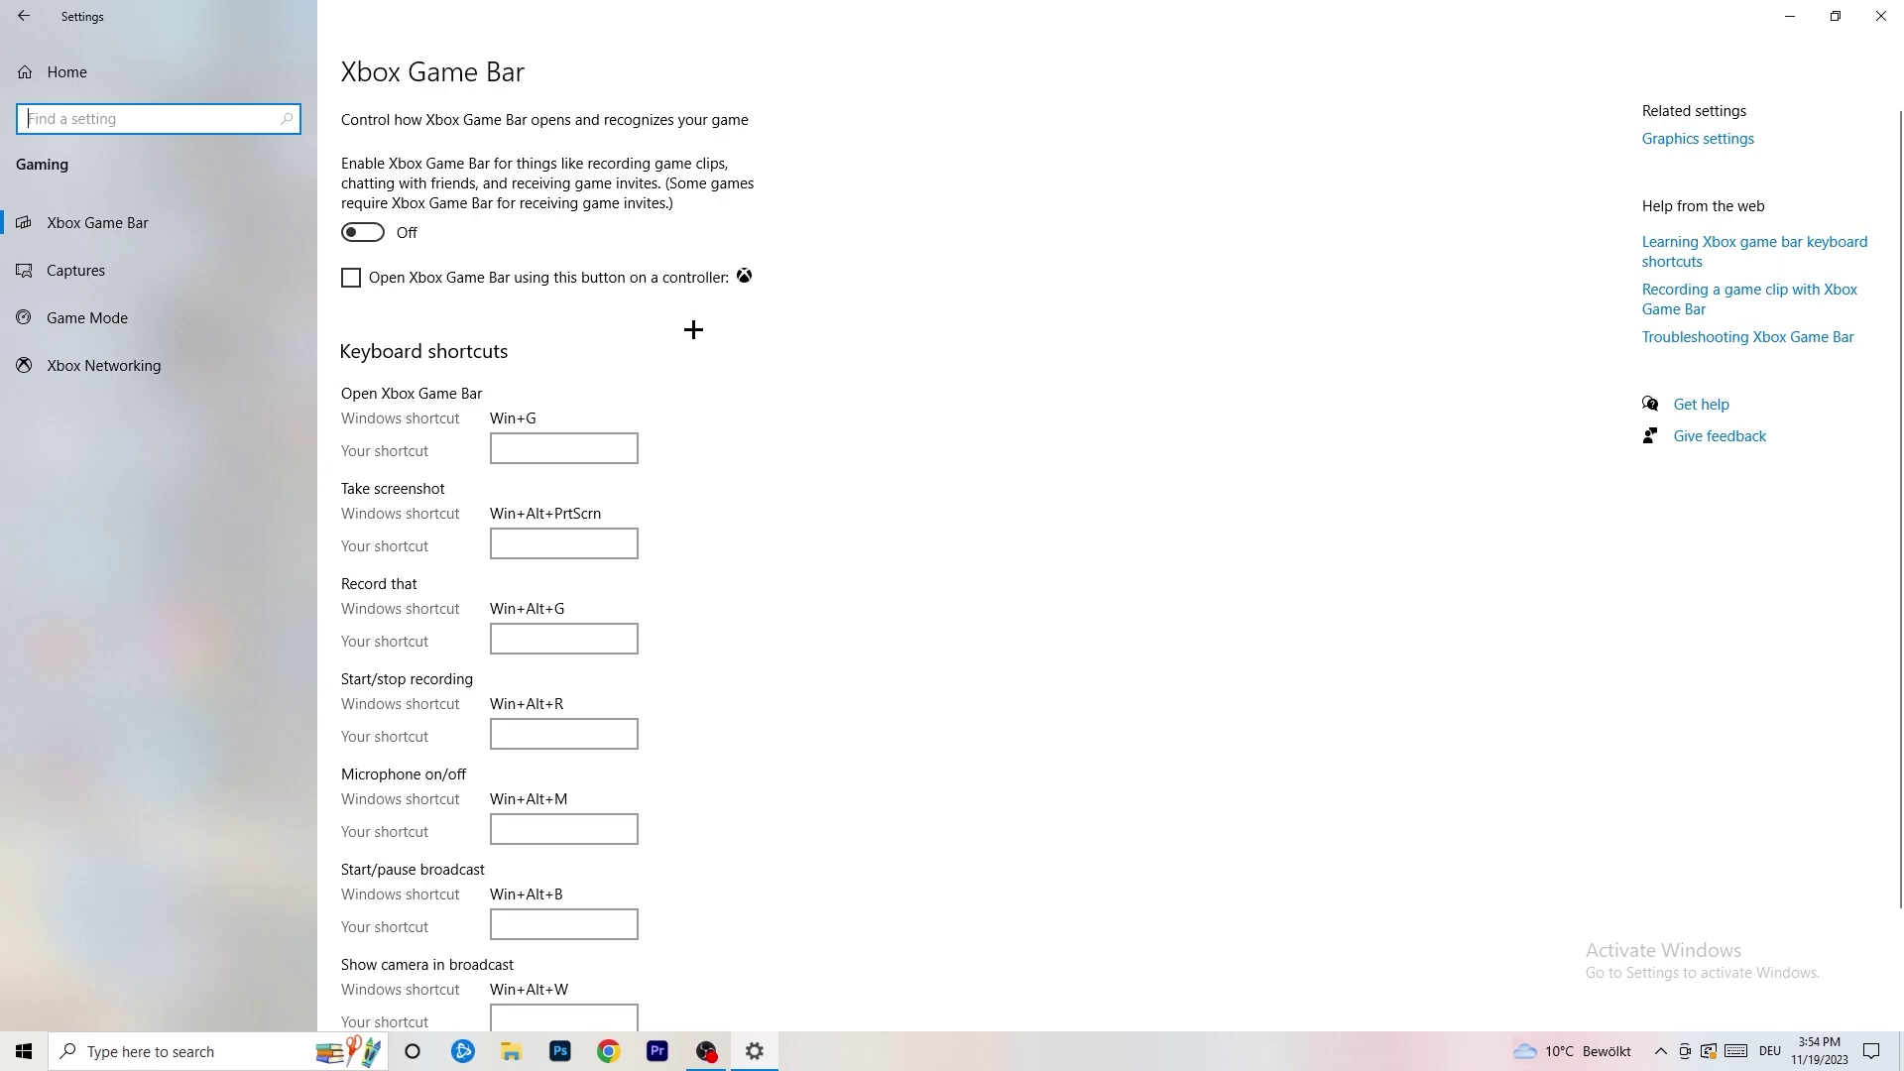
# Review the game recording options on the Captures page and check the Game Mode setting
pyautogui.click(164, 260)
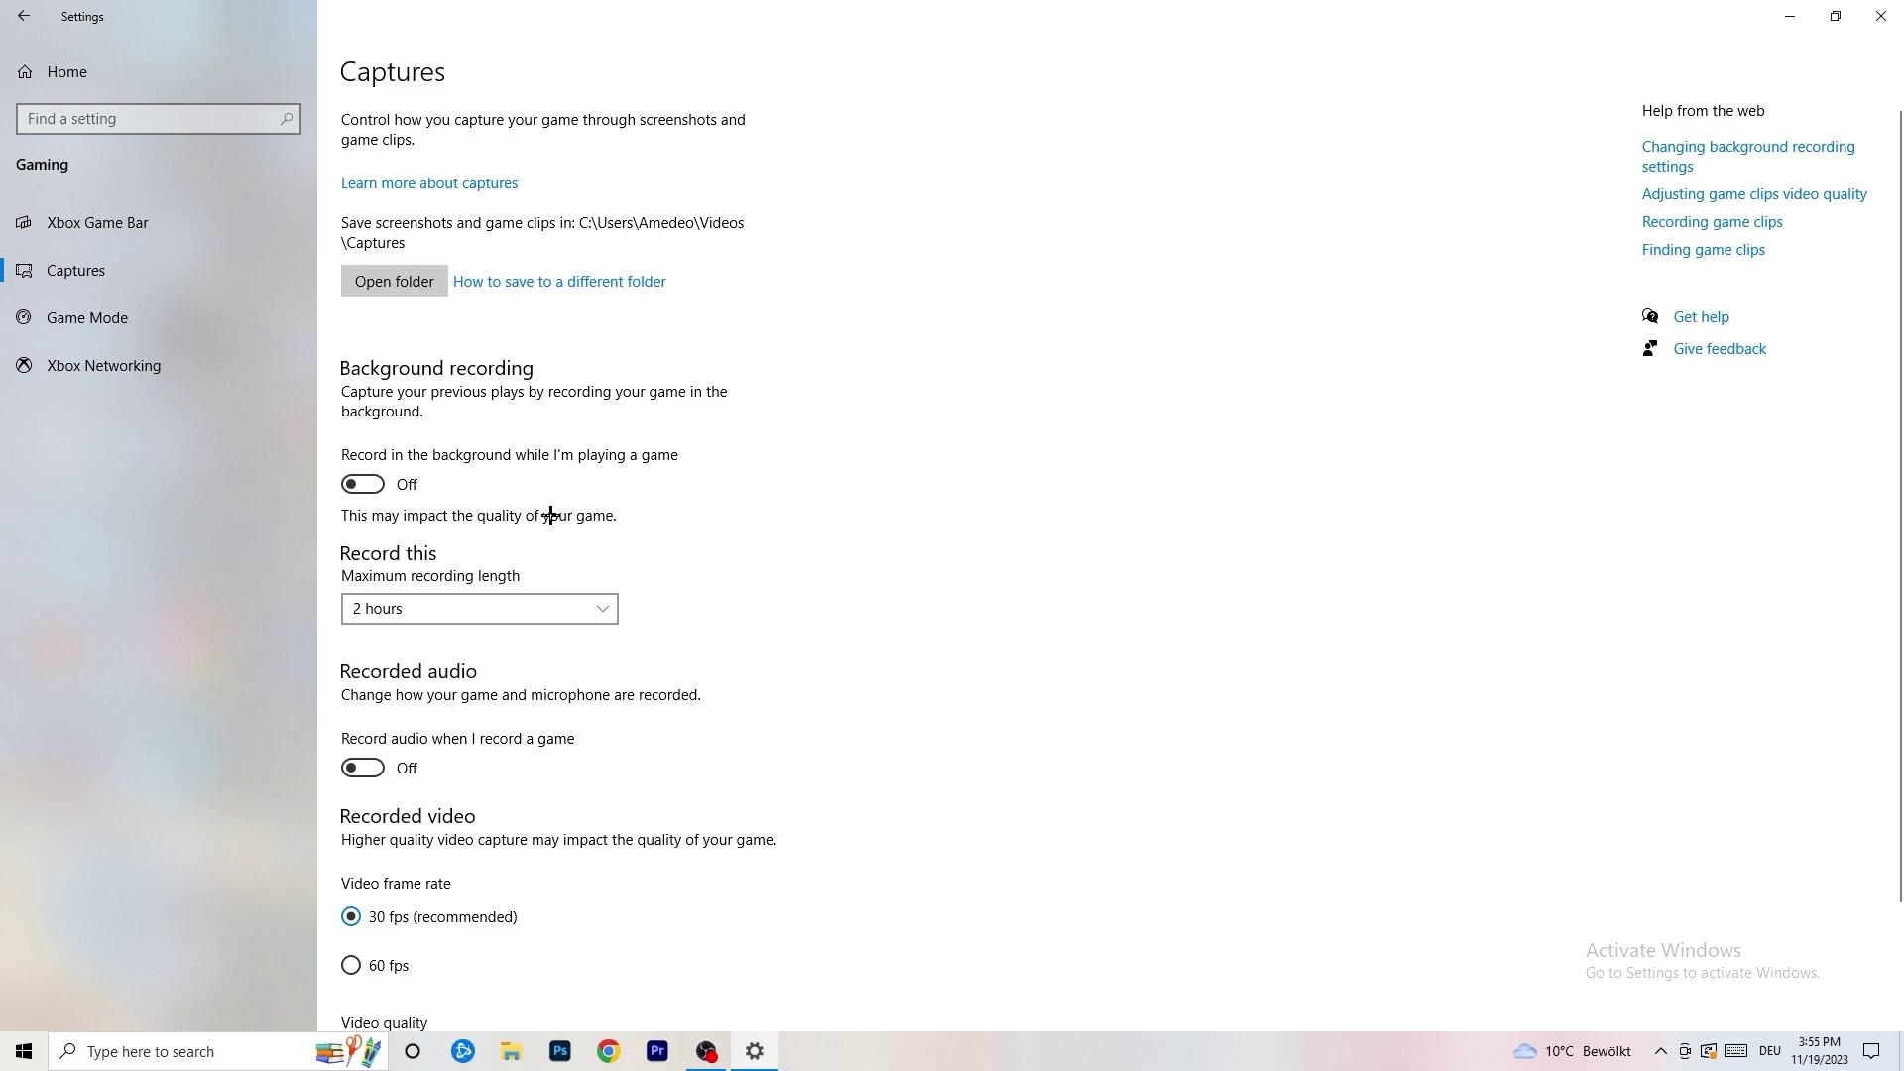
pyautogui.scroll(-2, 551, 515)
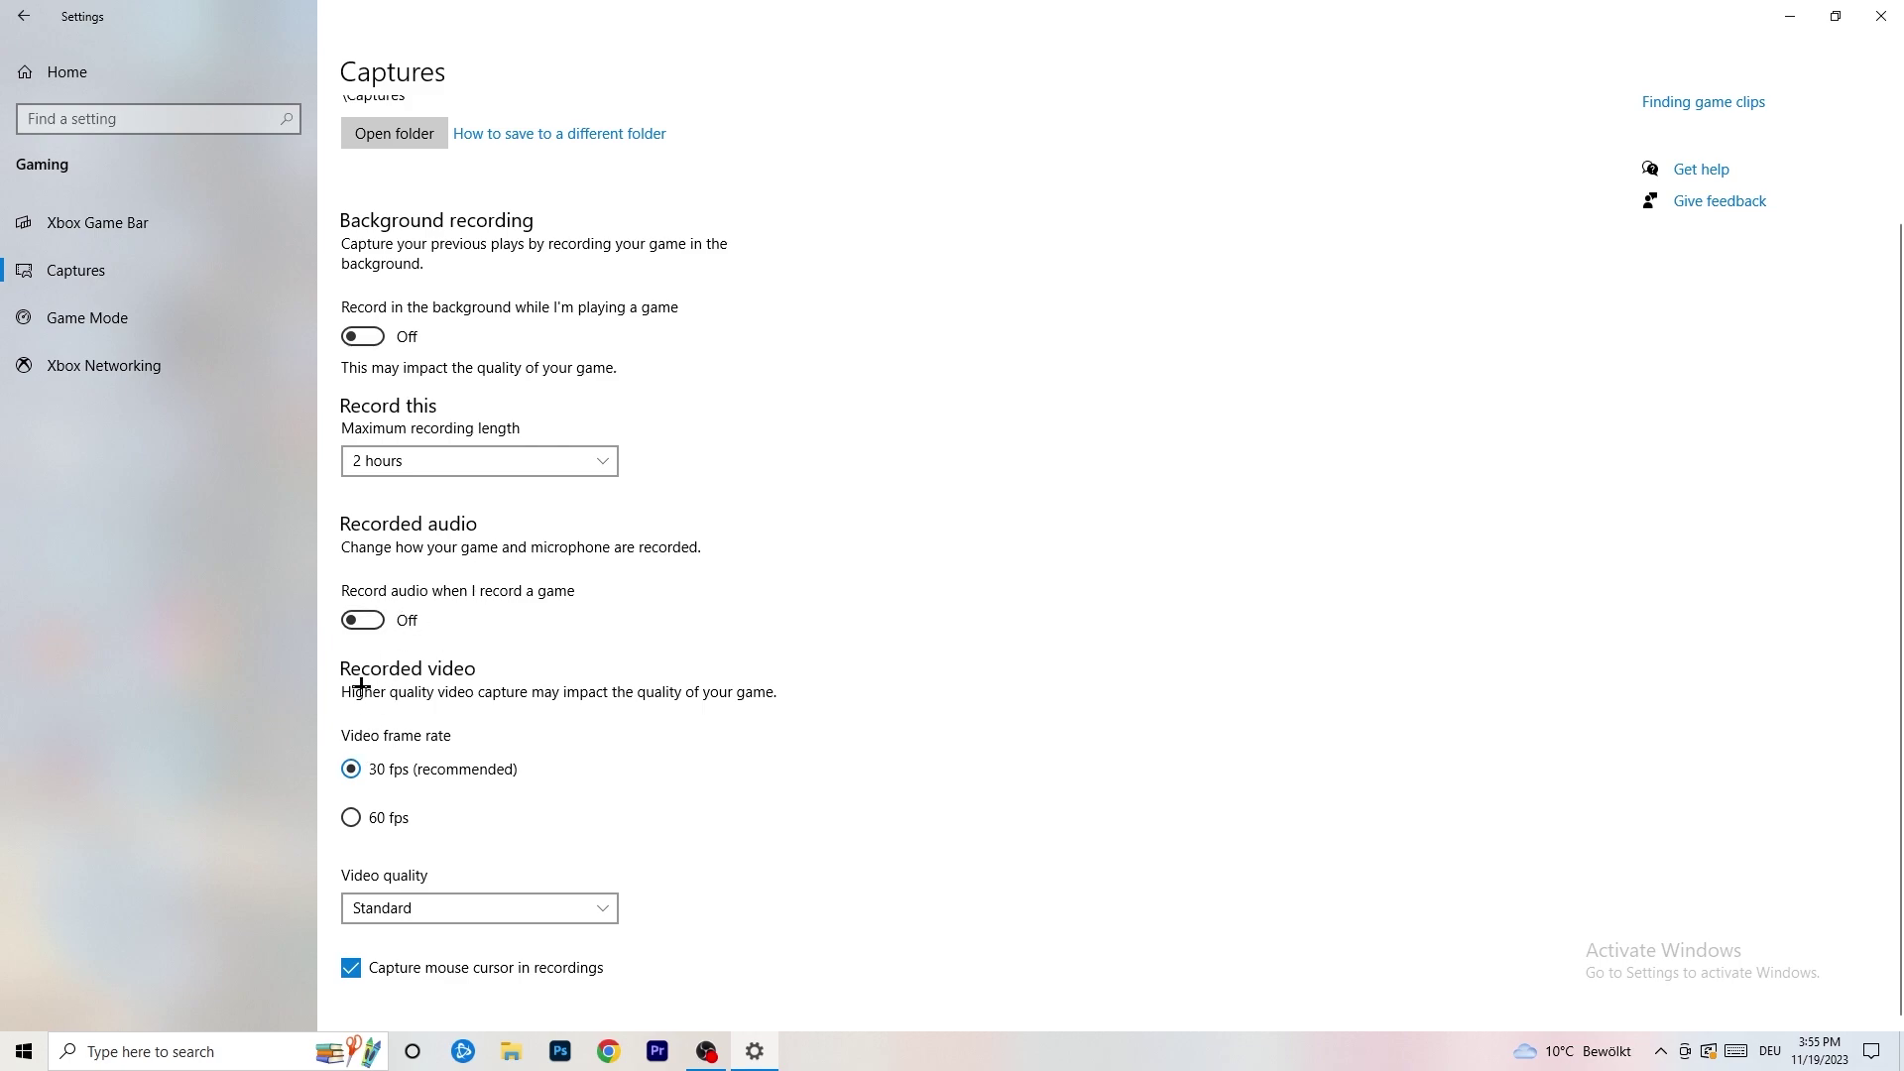
pyautogui.click(44, 315)
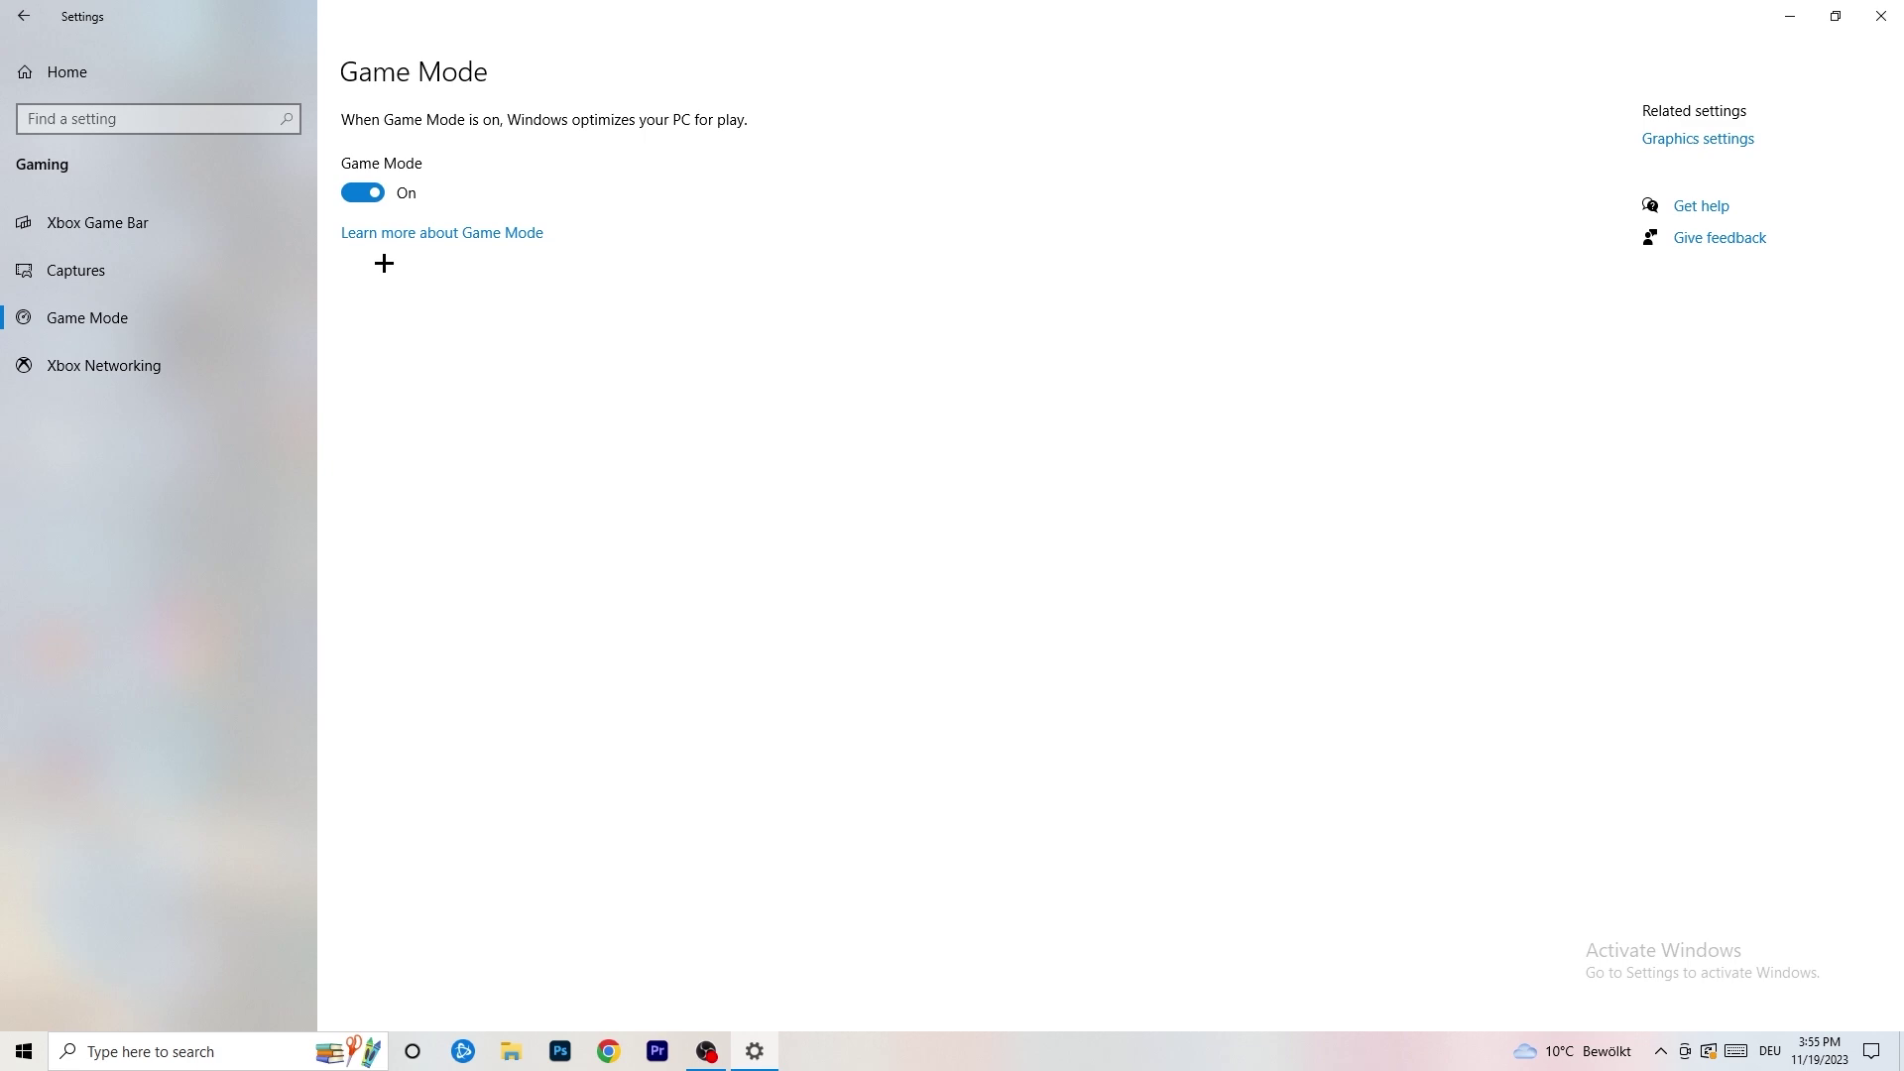
# Check the Windows Update status in the Update & Security settings, keeping the Settings window maximized
pyautogui.click(23, 16)
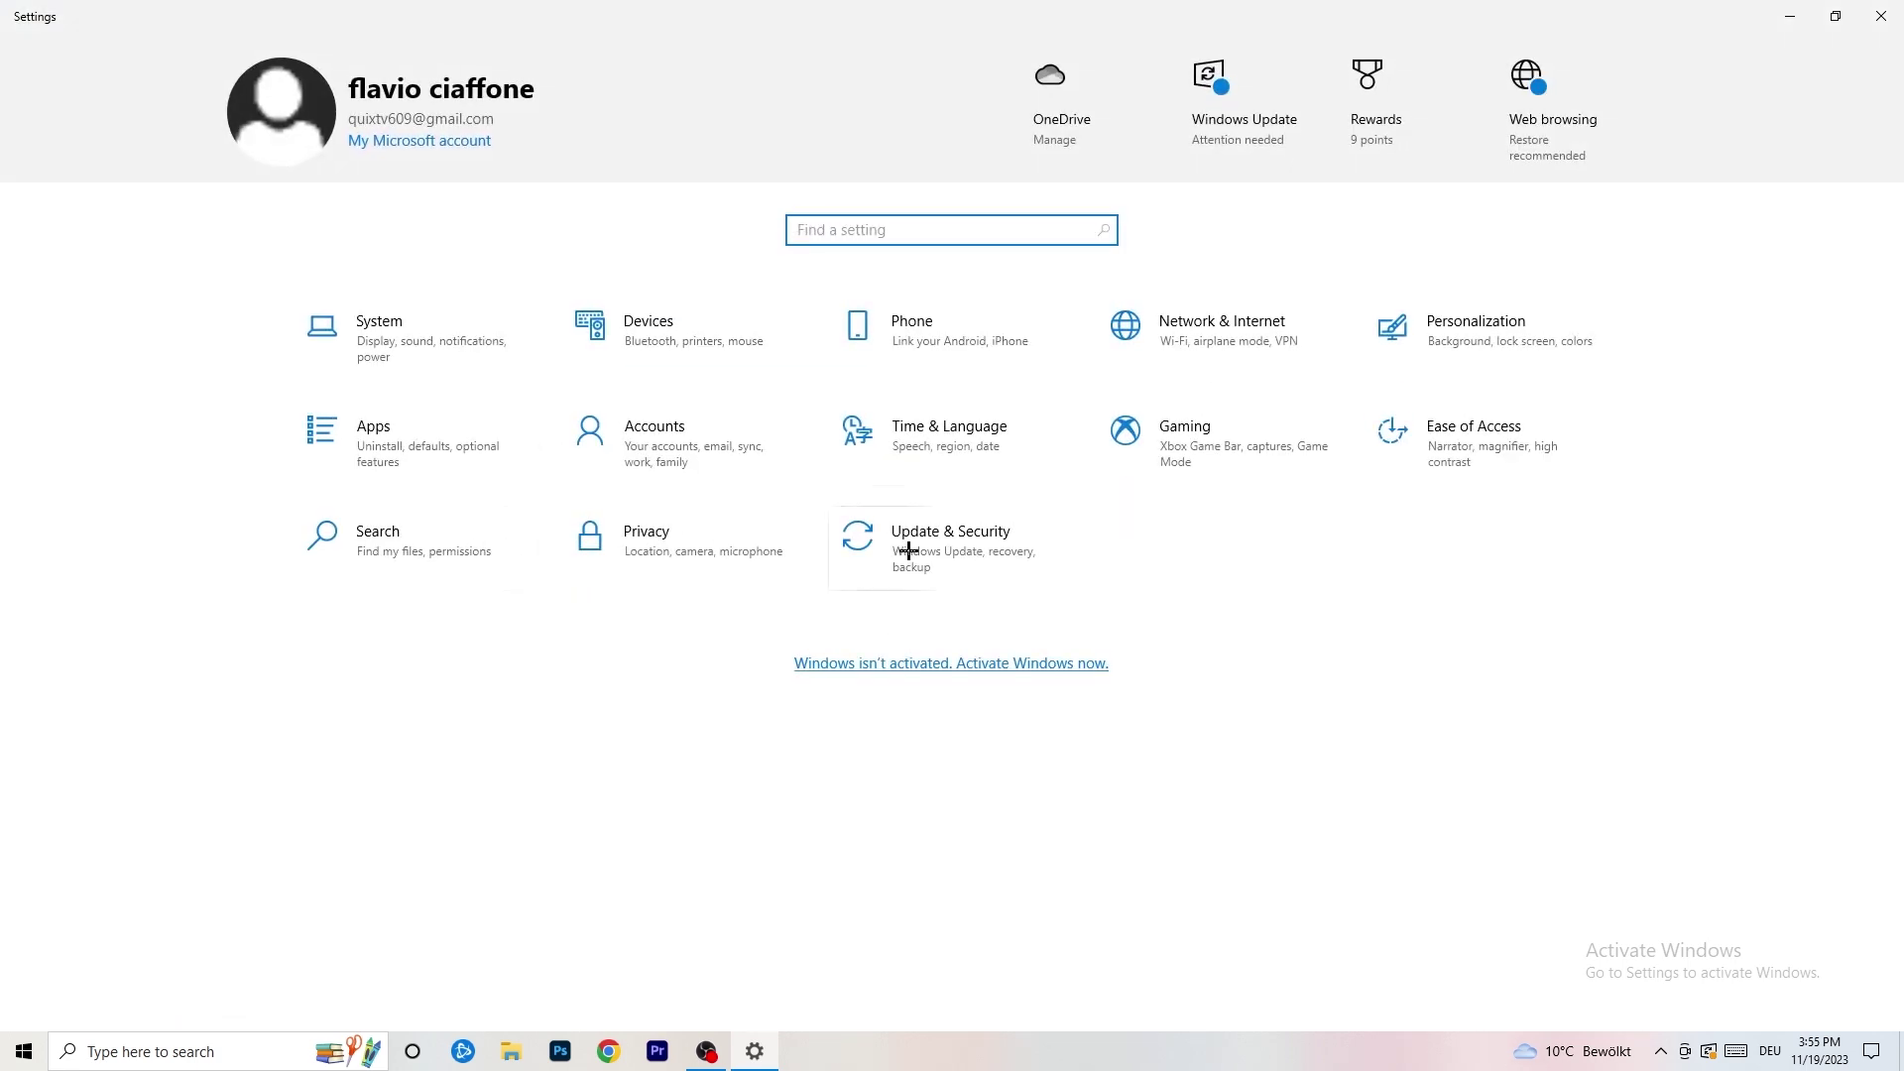
pyautogui.click(1005, 544)
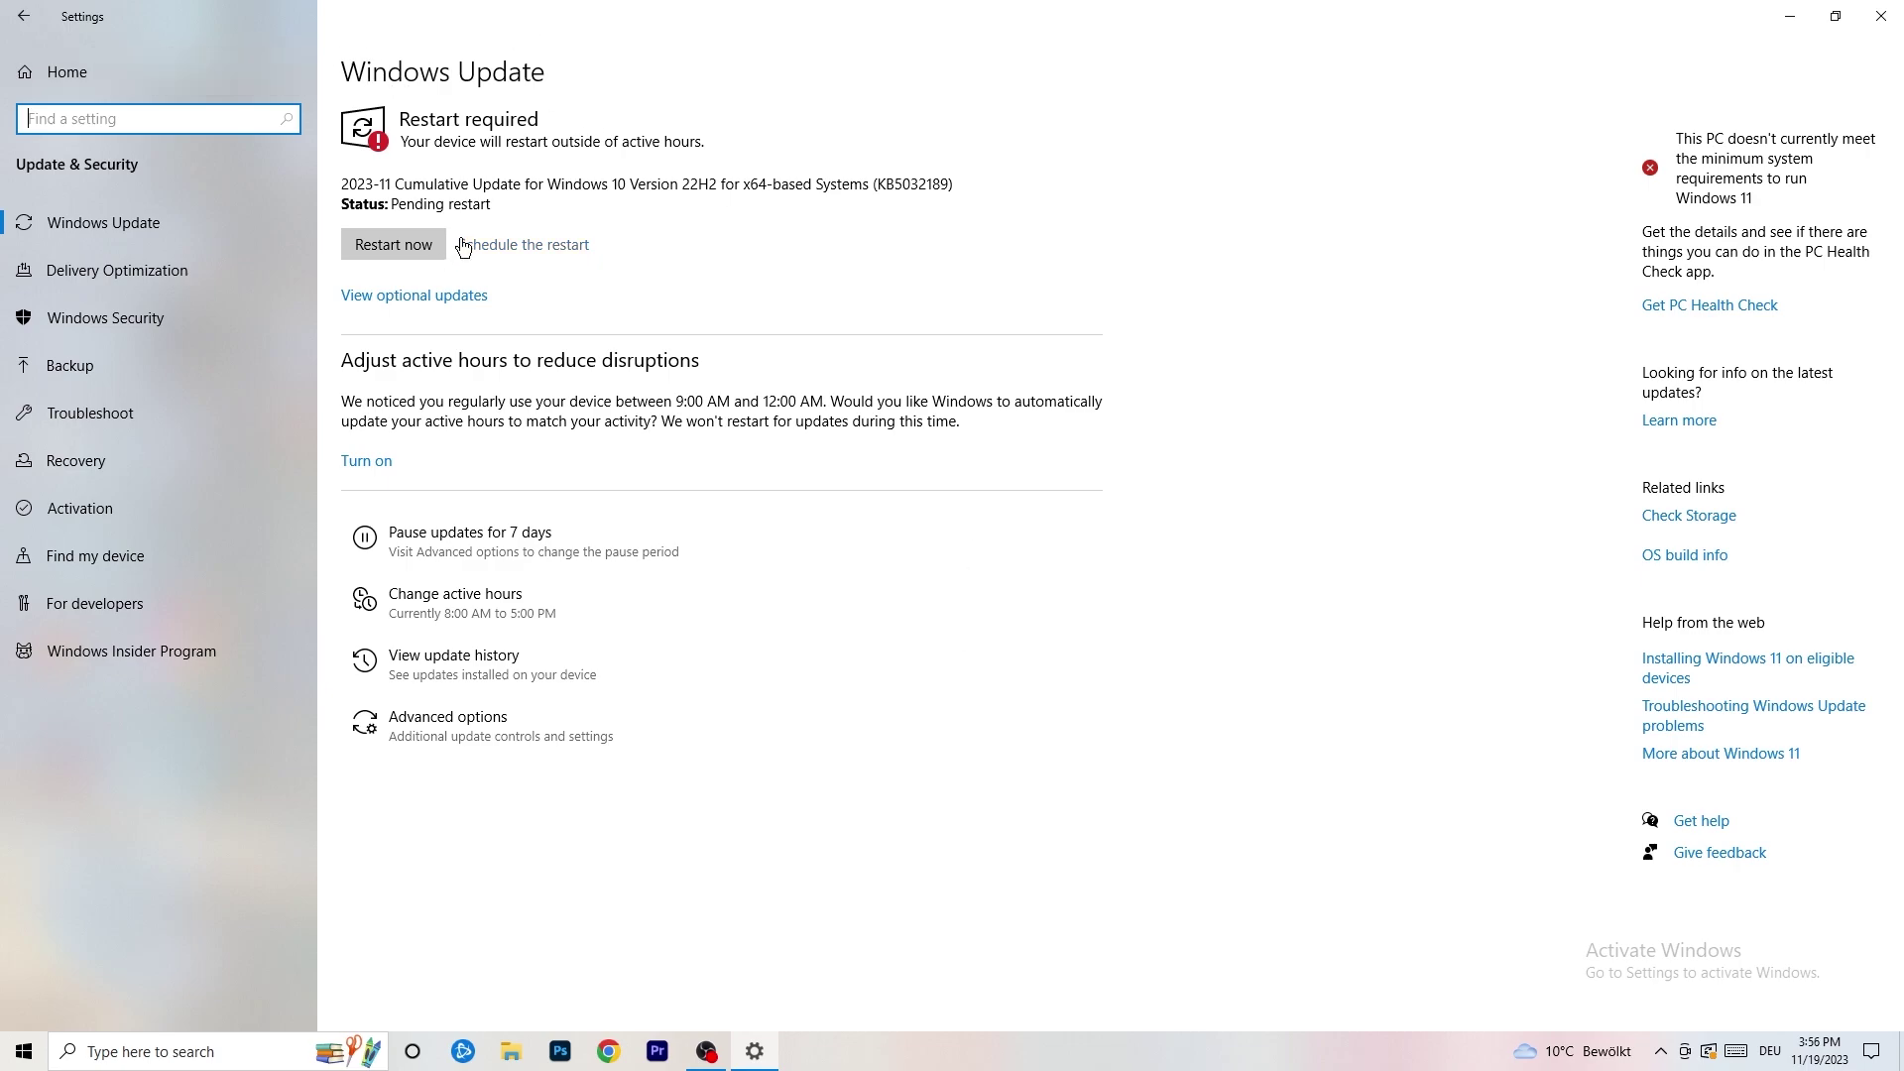
pyautogui.moveTo(1384, 5); pyautogui.dragTo(654, 734)
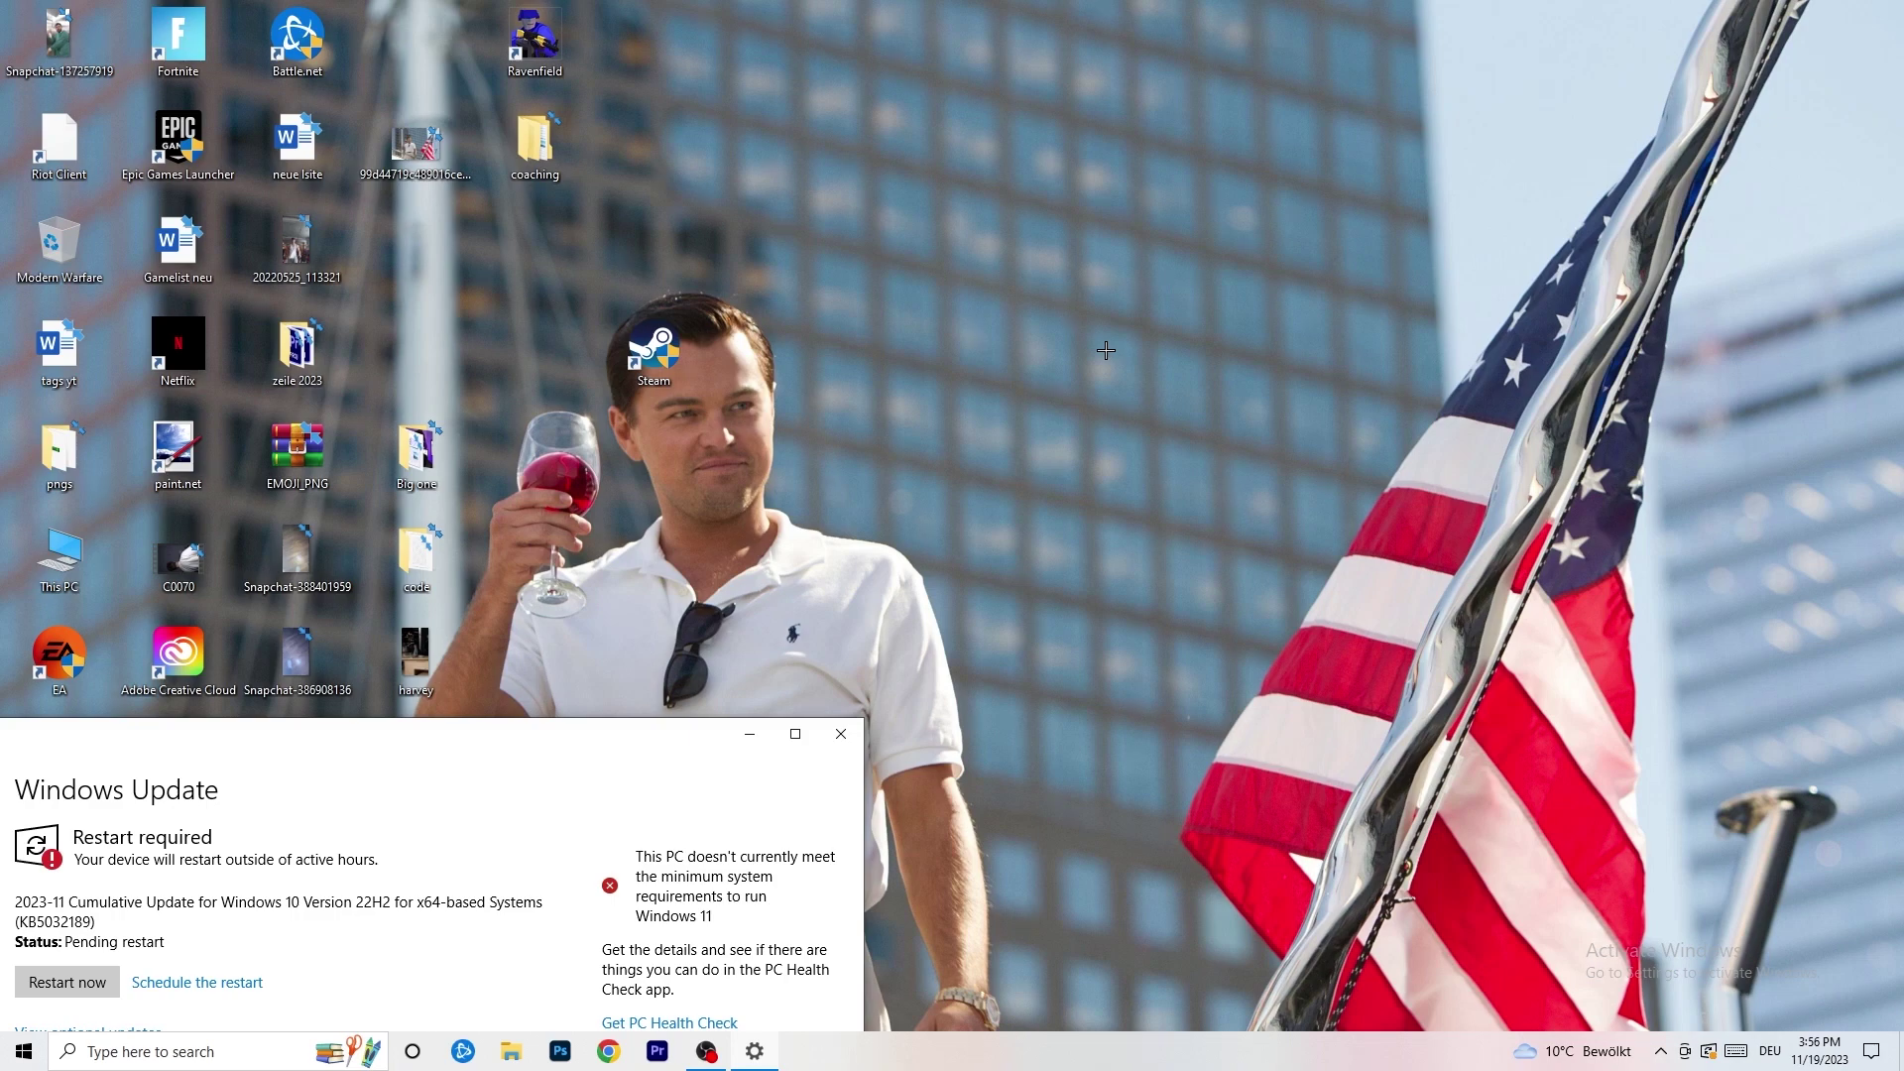
pyautogui.click(795, 734)
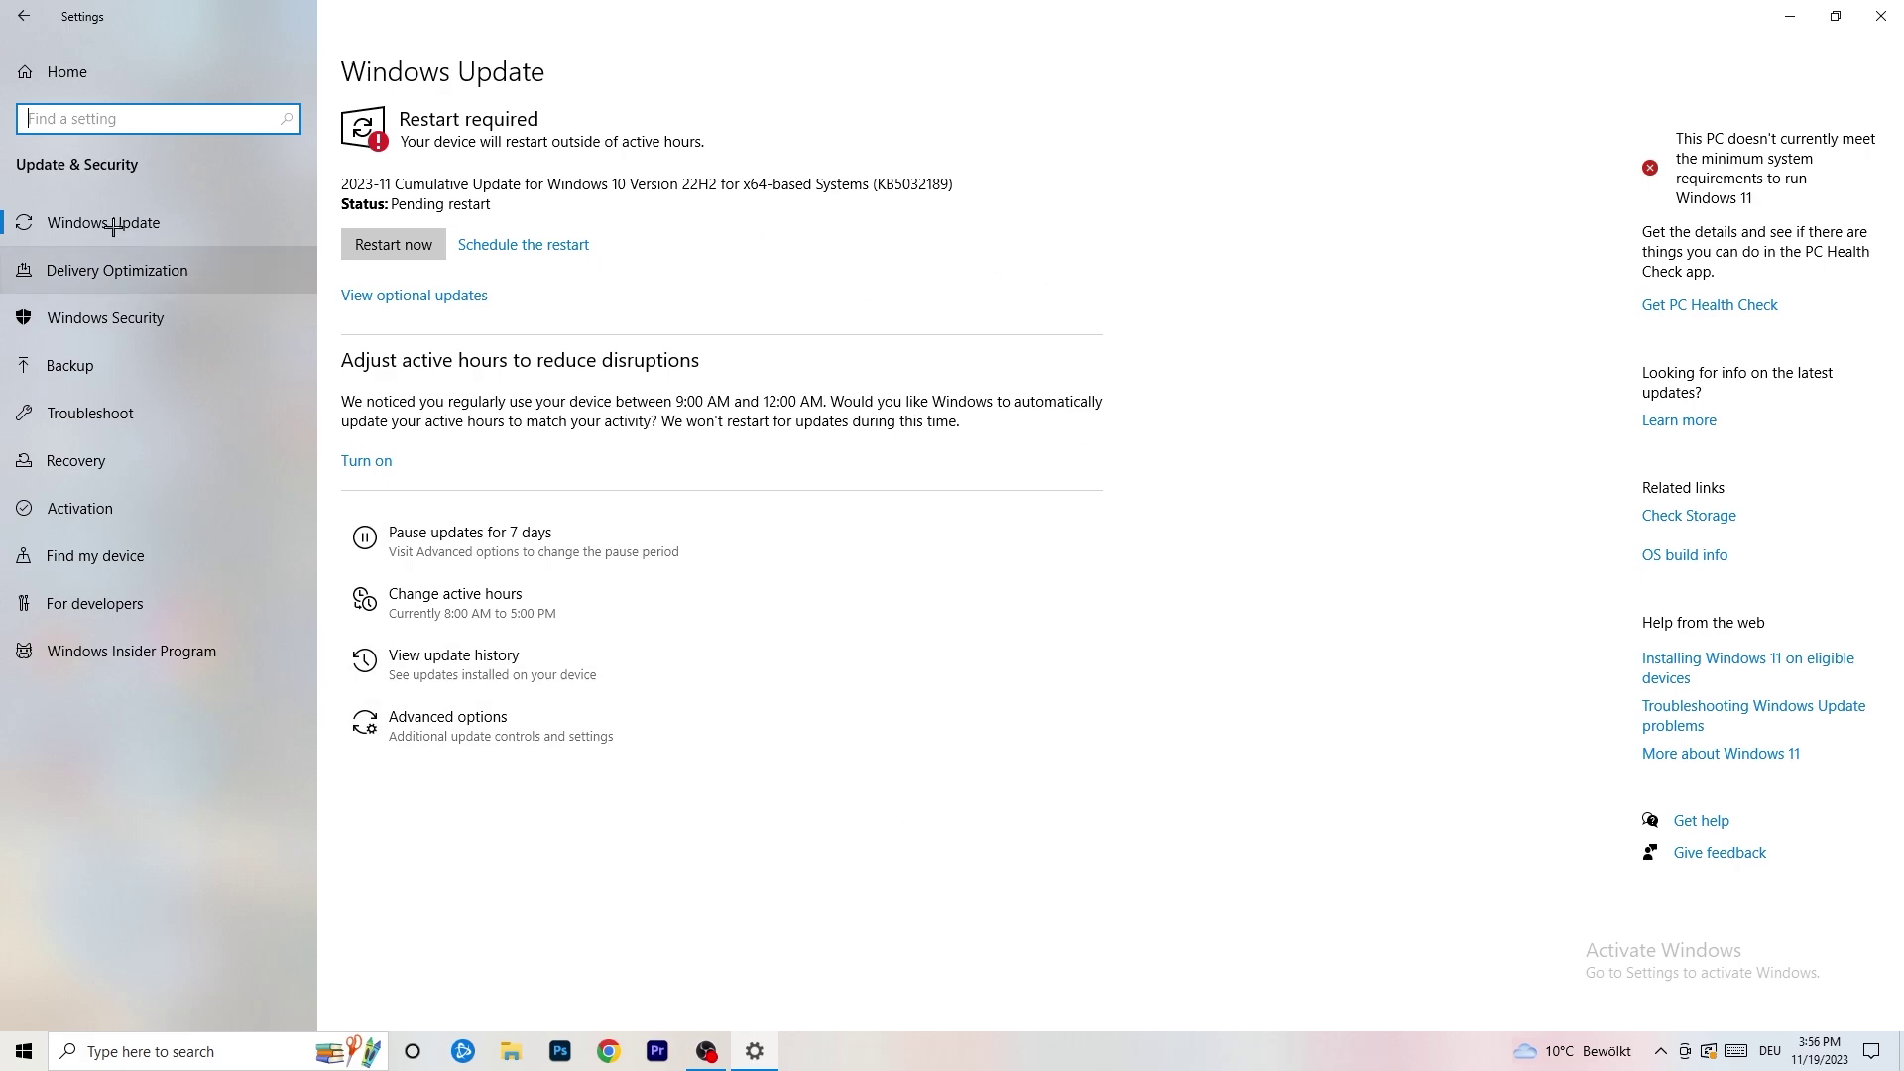
# Review the text scaling and display resolution choices in the System display settings without changing them
pyautogui.click(23, 16)
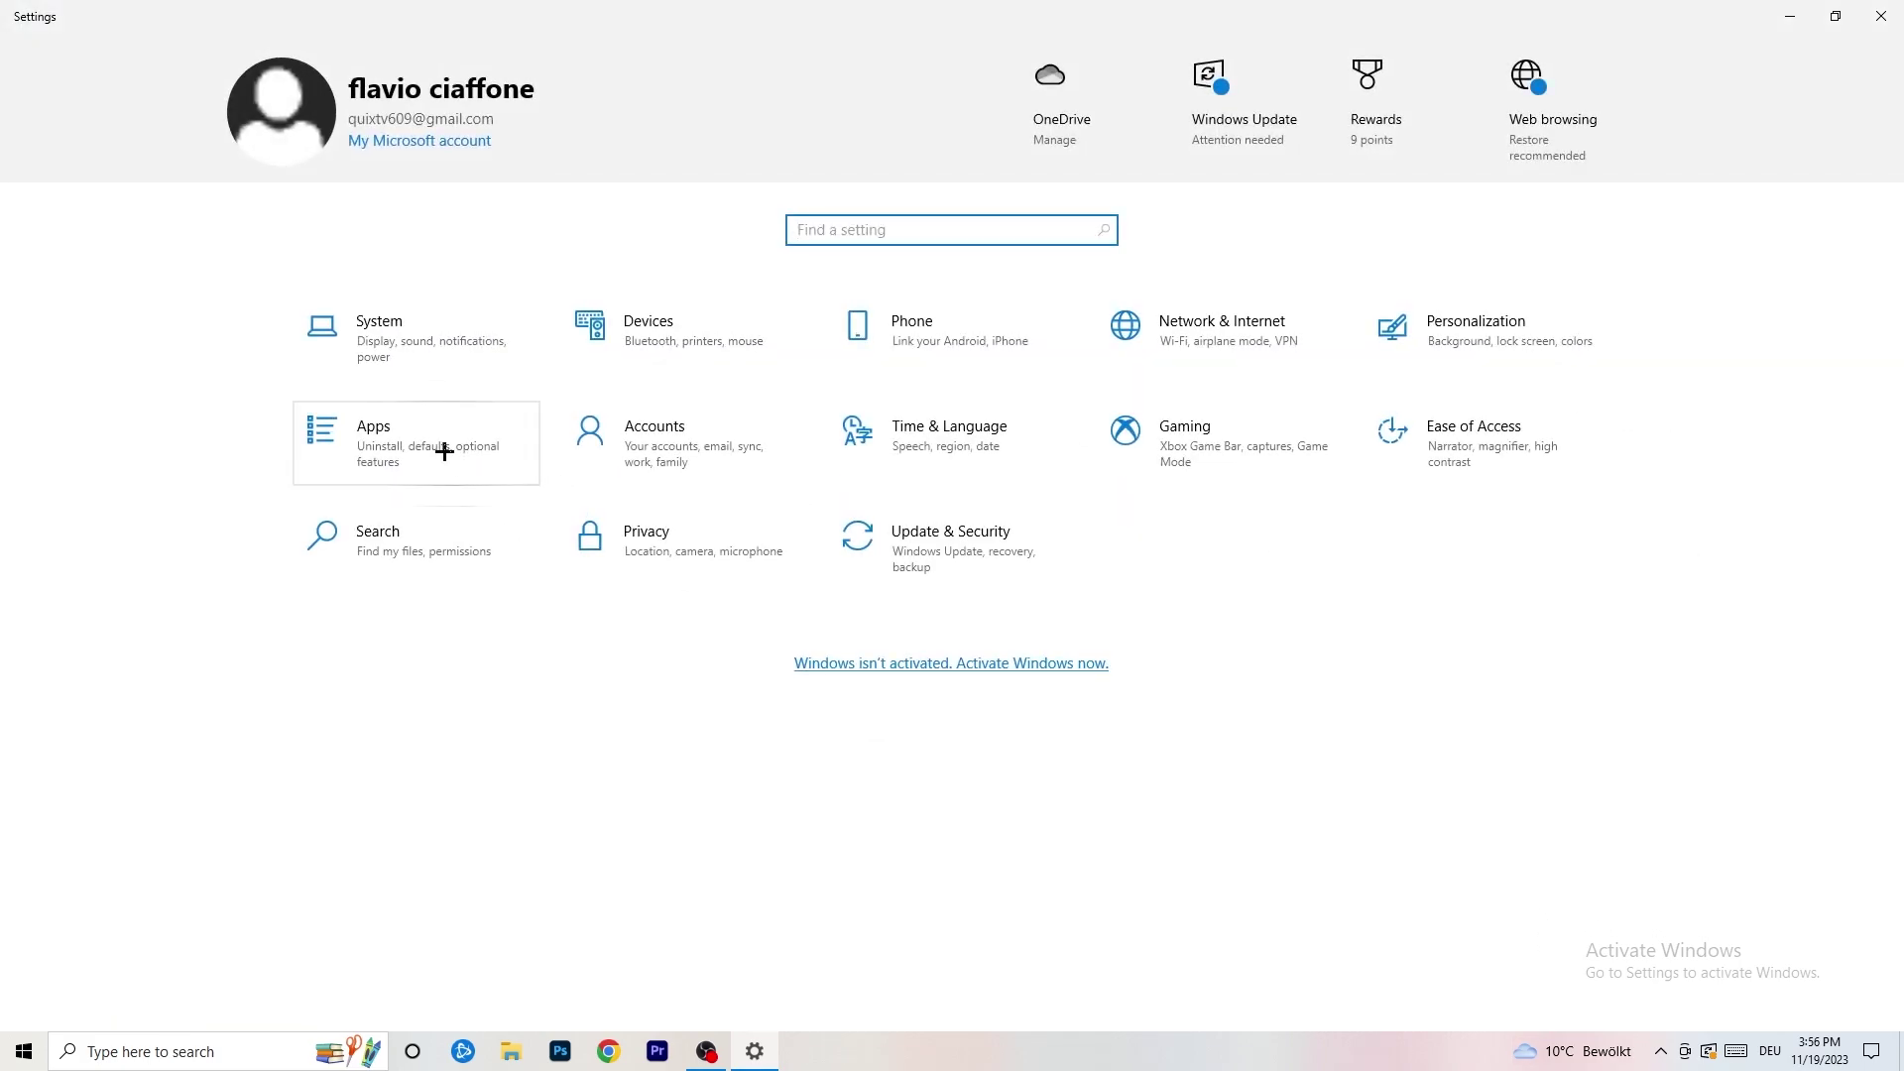
pyautogui.click(414, 352)
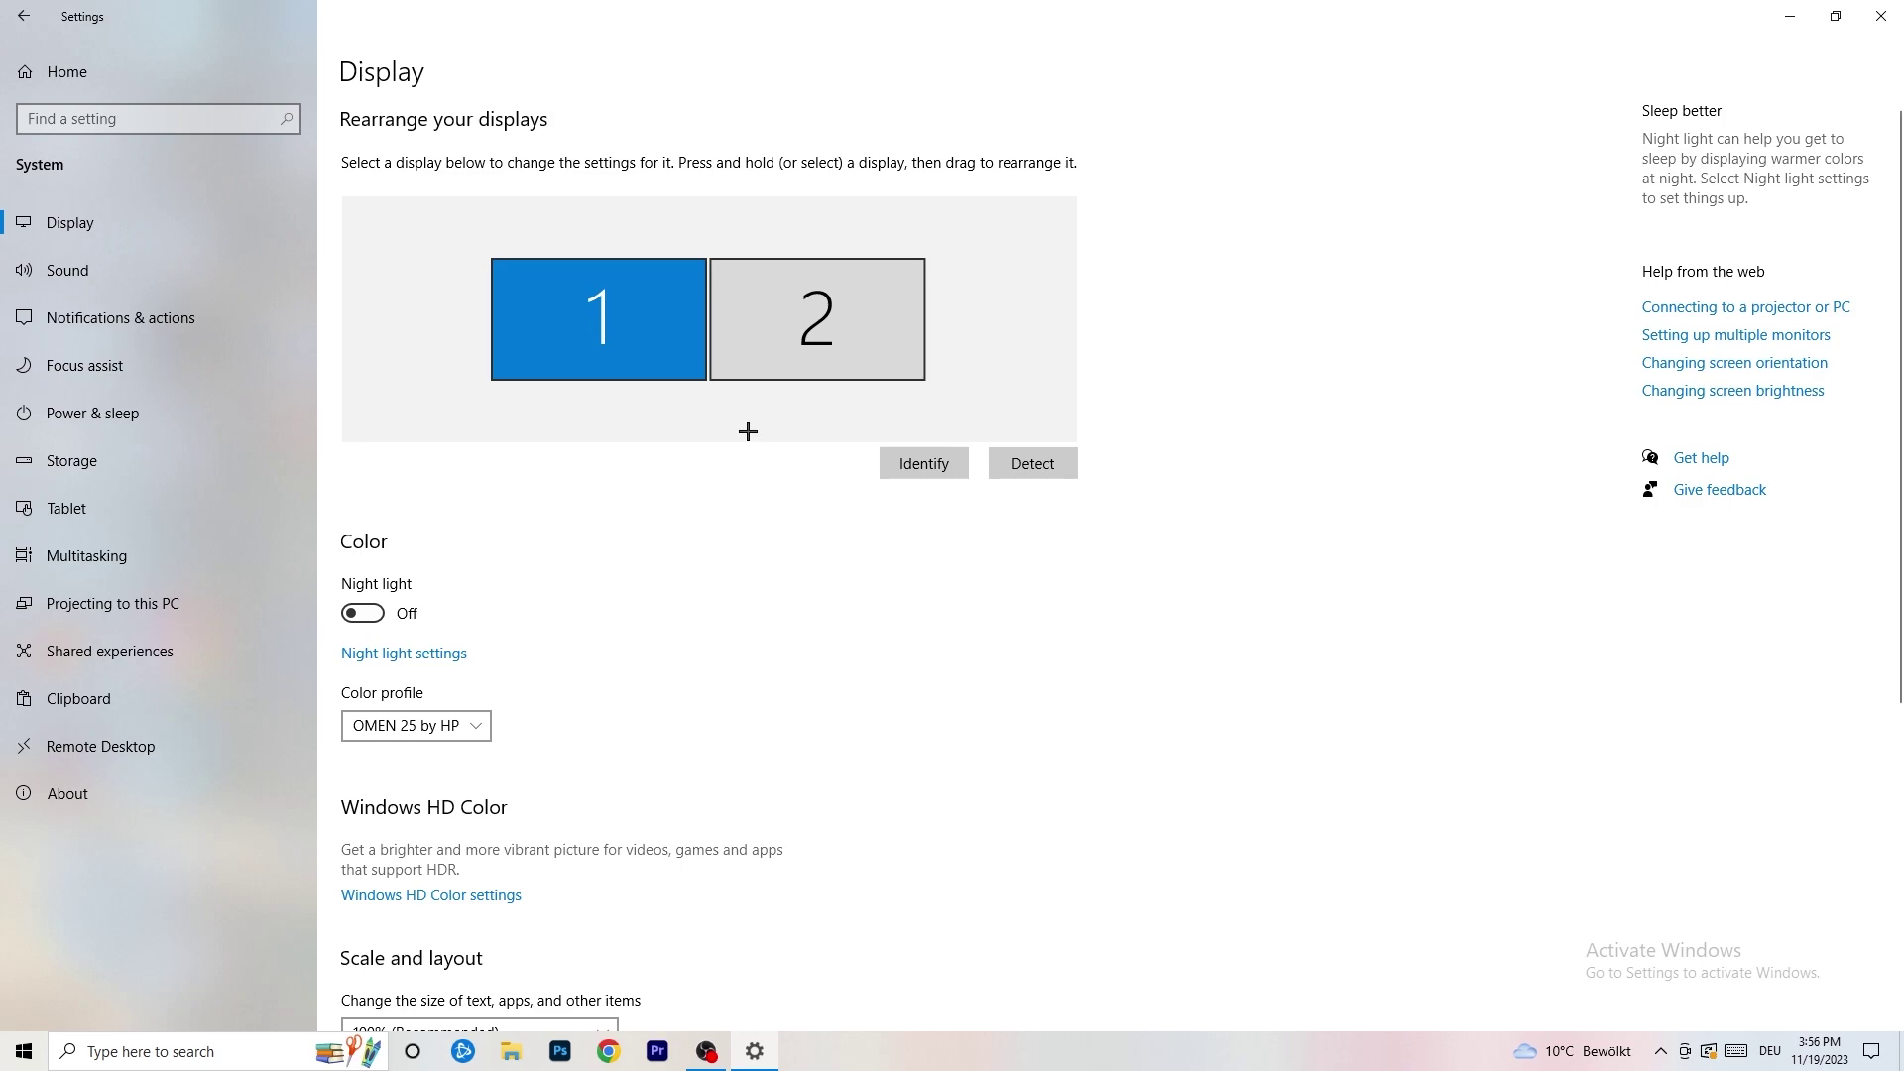
pyautogui.scroll(-5, 726, 491)
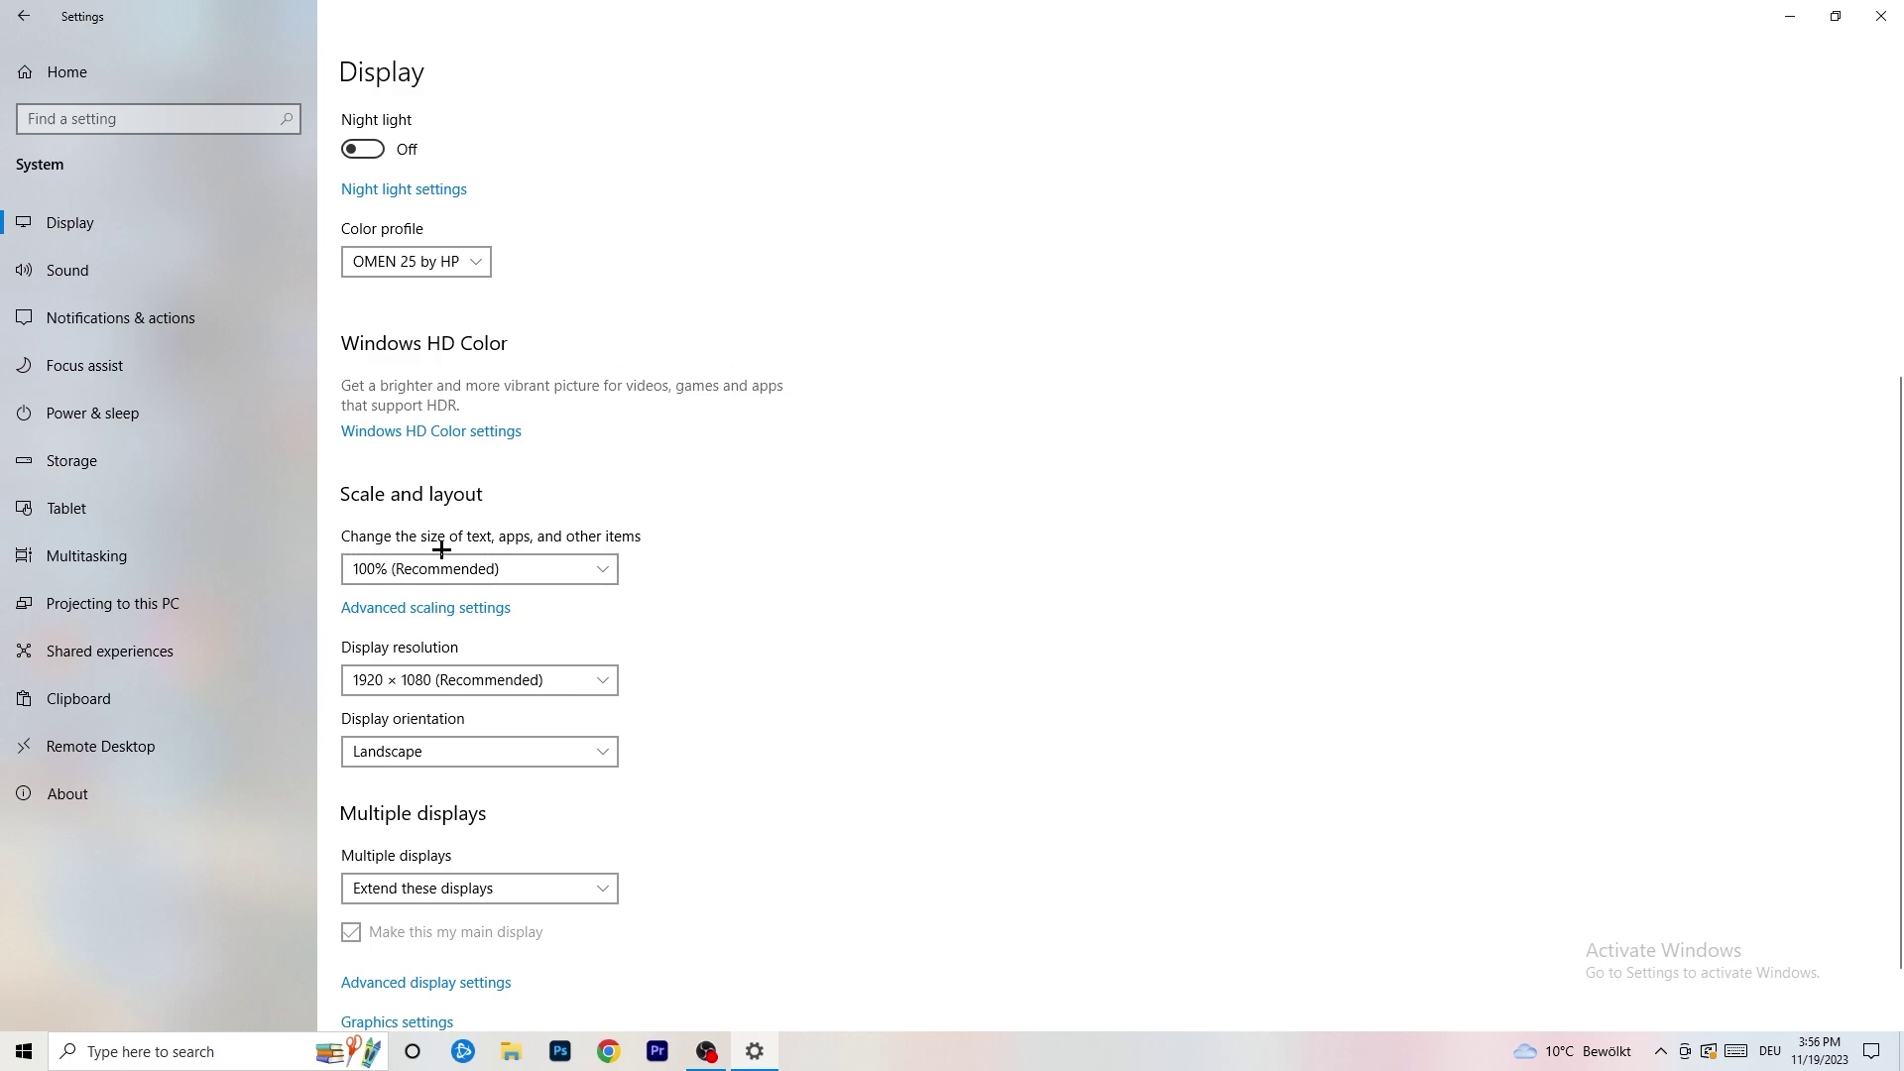
pyautogui.click(600, 569)
pyautogui.click(923, 490)
pyautogui.scroll(-1, 454, 536)
pyautogui.click(528, 599)
pyautogui.click(937, 537)
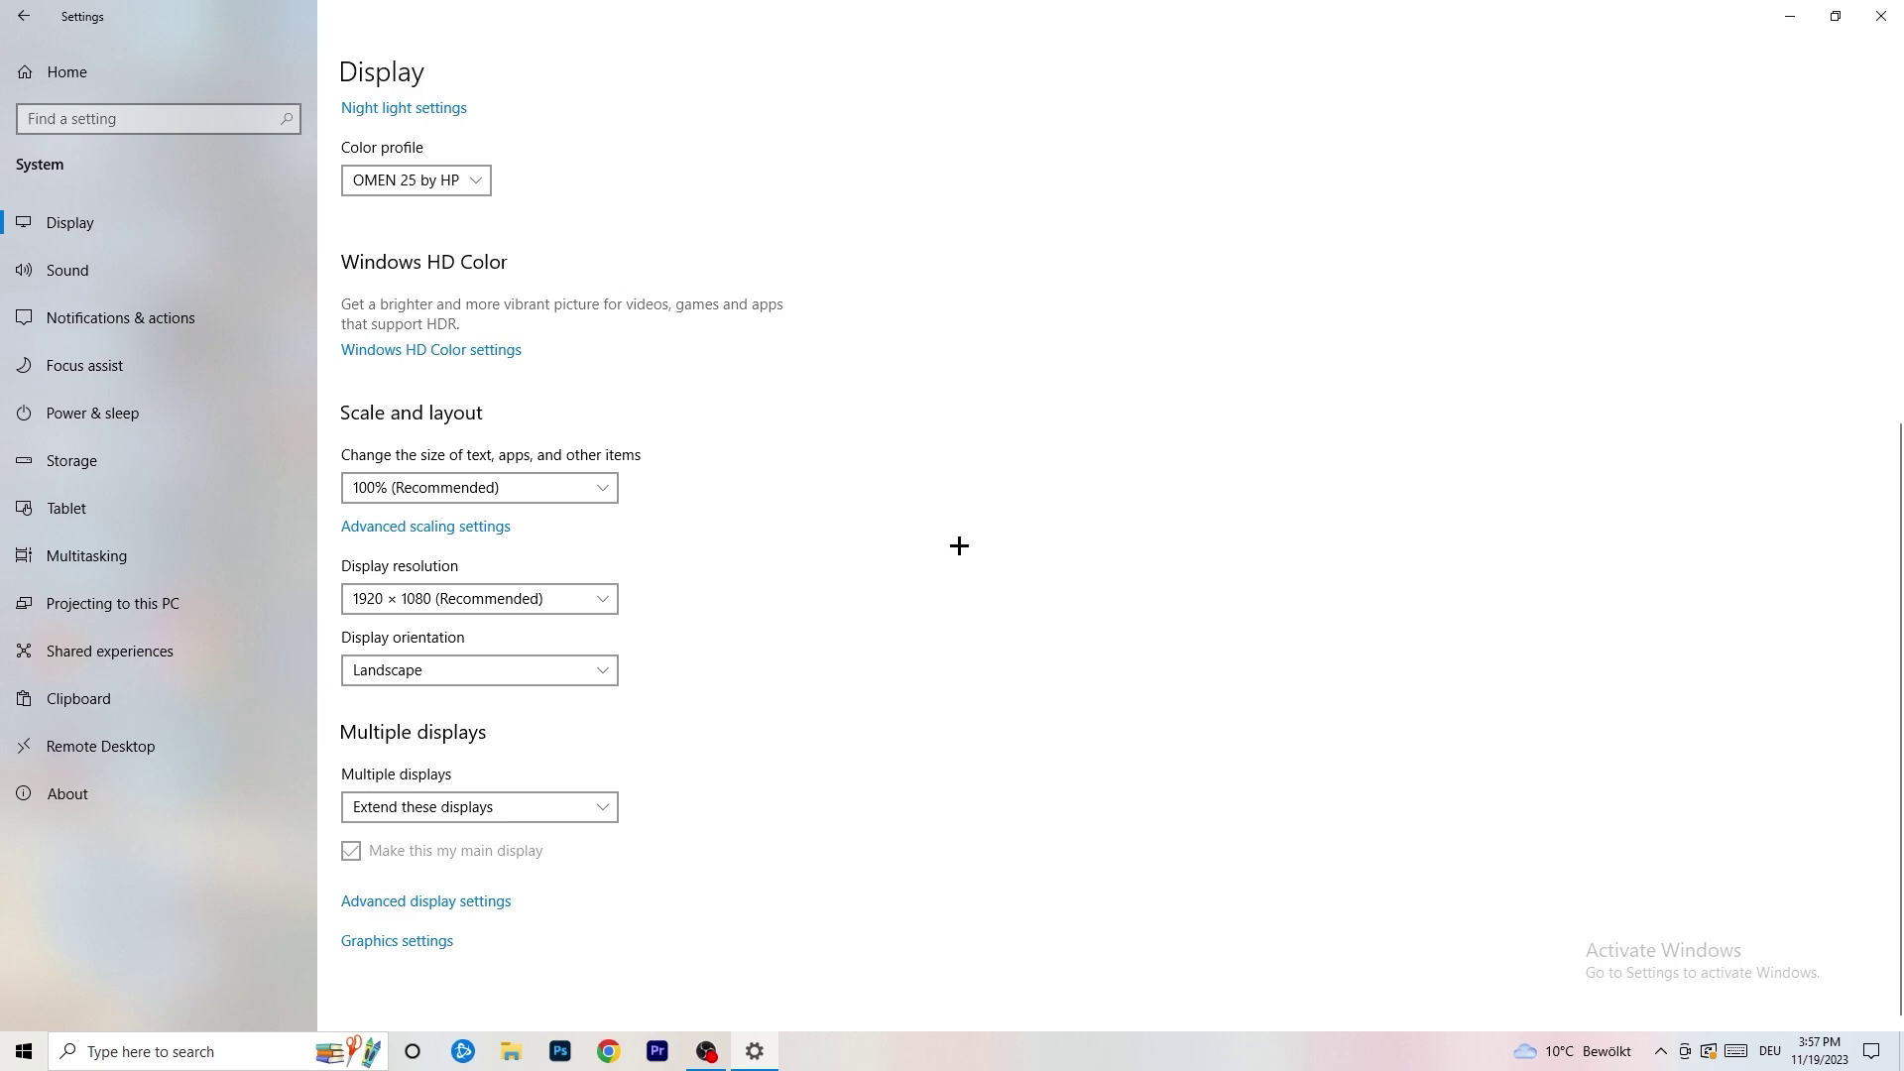
# Review the preferred and additional power plans in the additional power settings, and close Power Options without switching plans
pyautogui.click(127, 419)
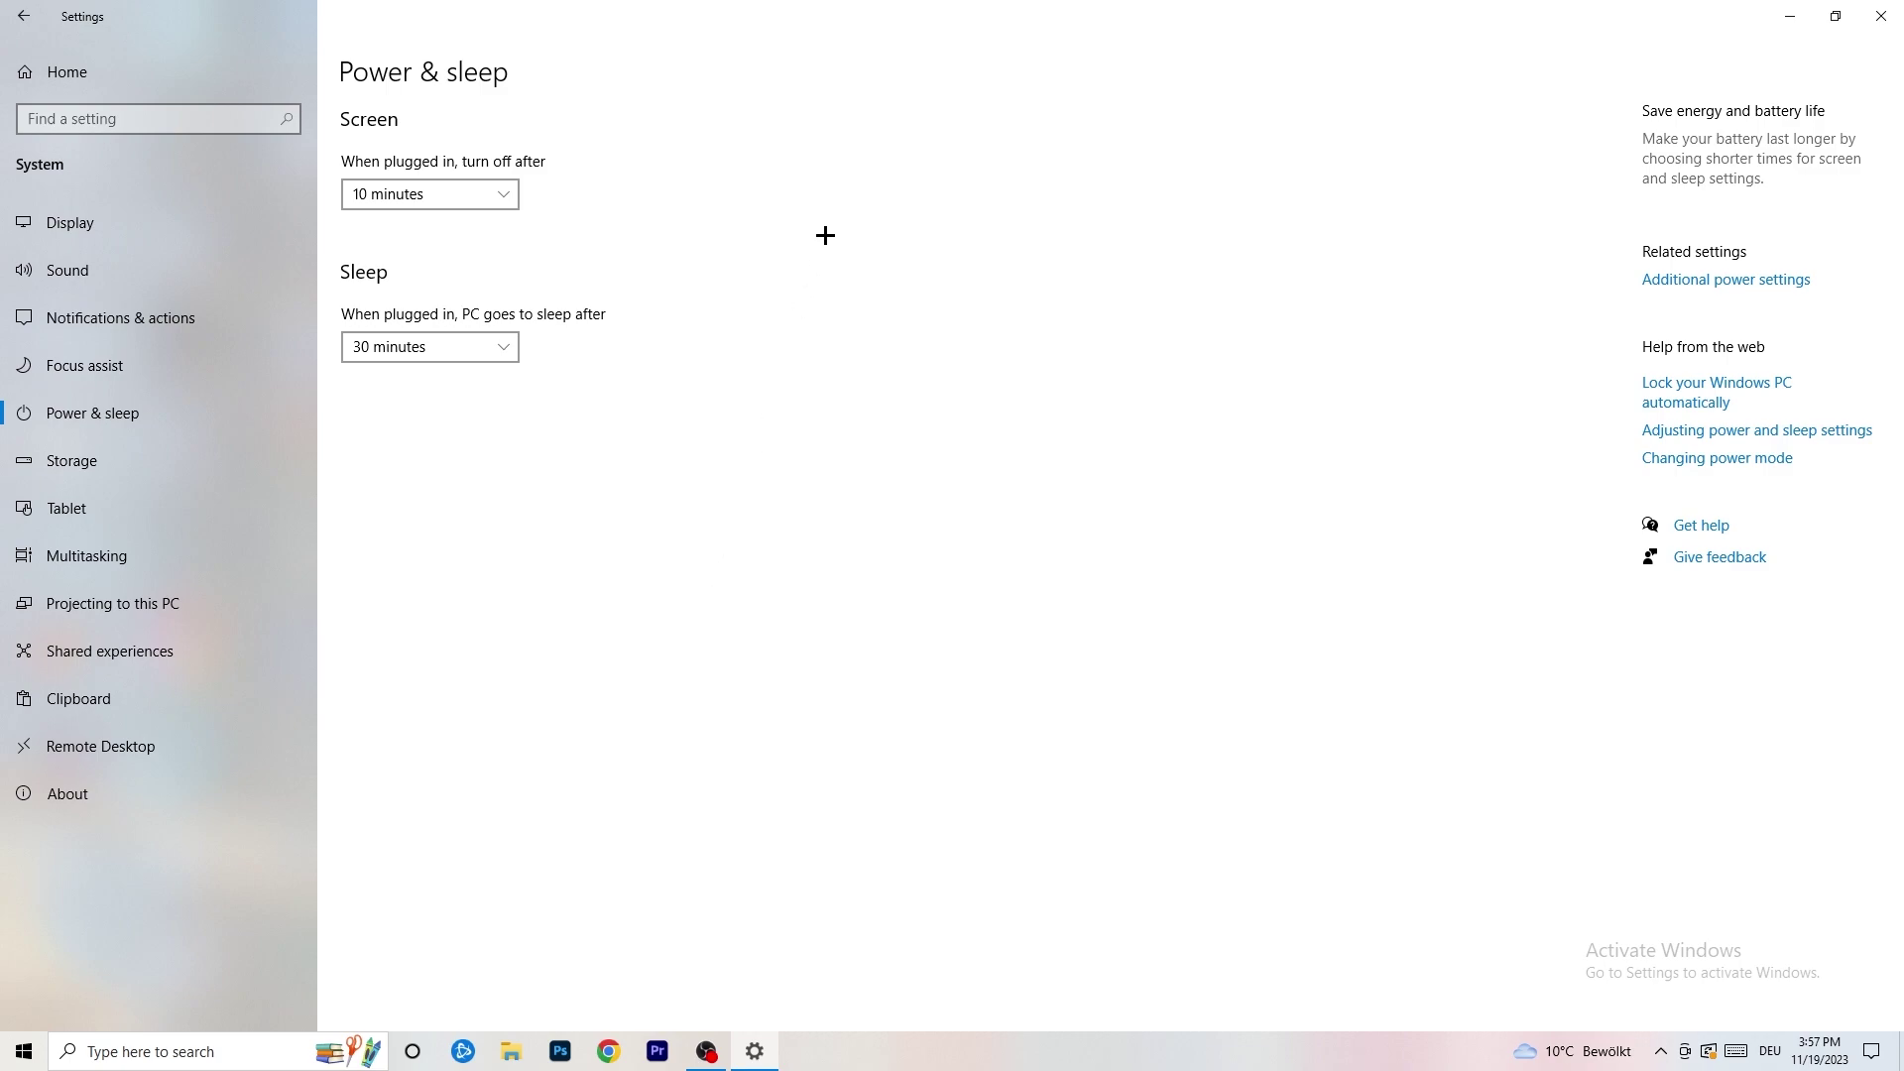
pyautogui.click(1706, 285)
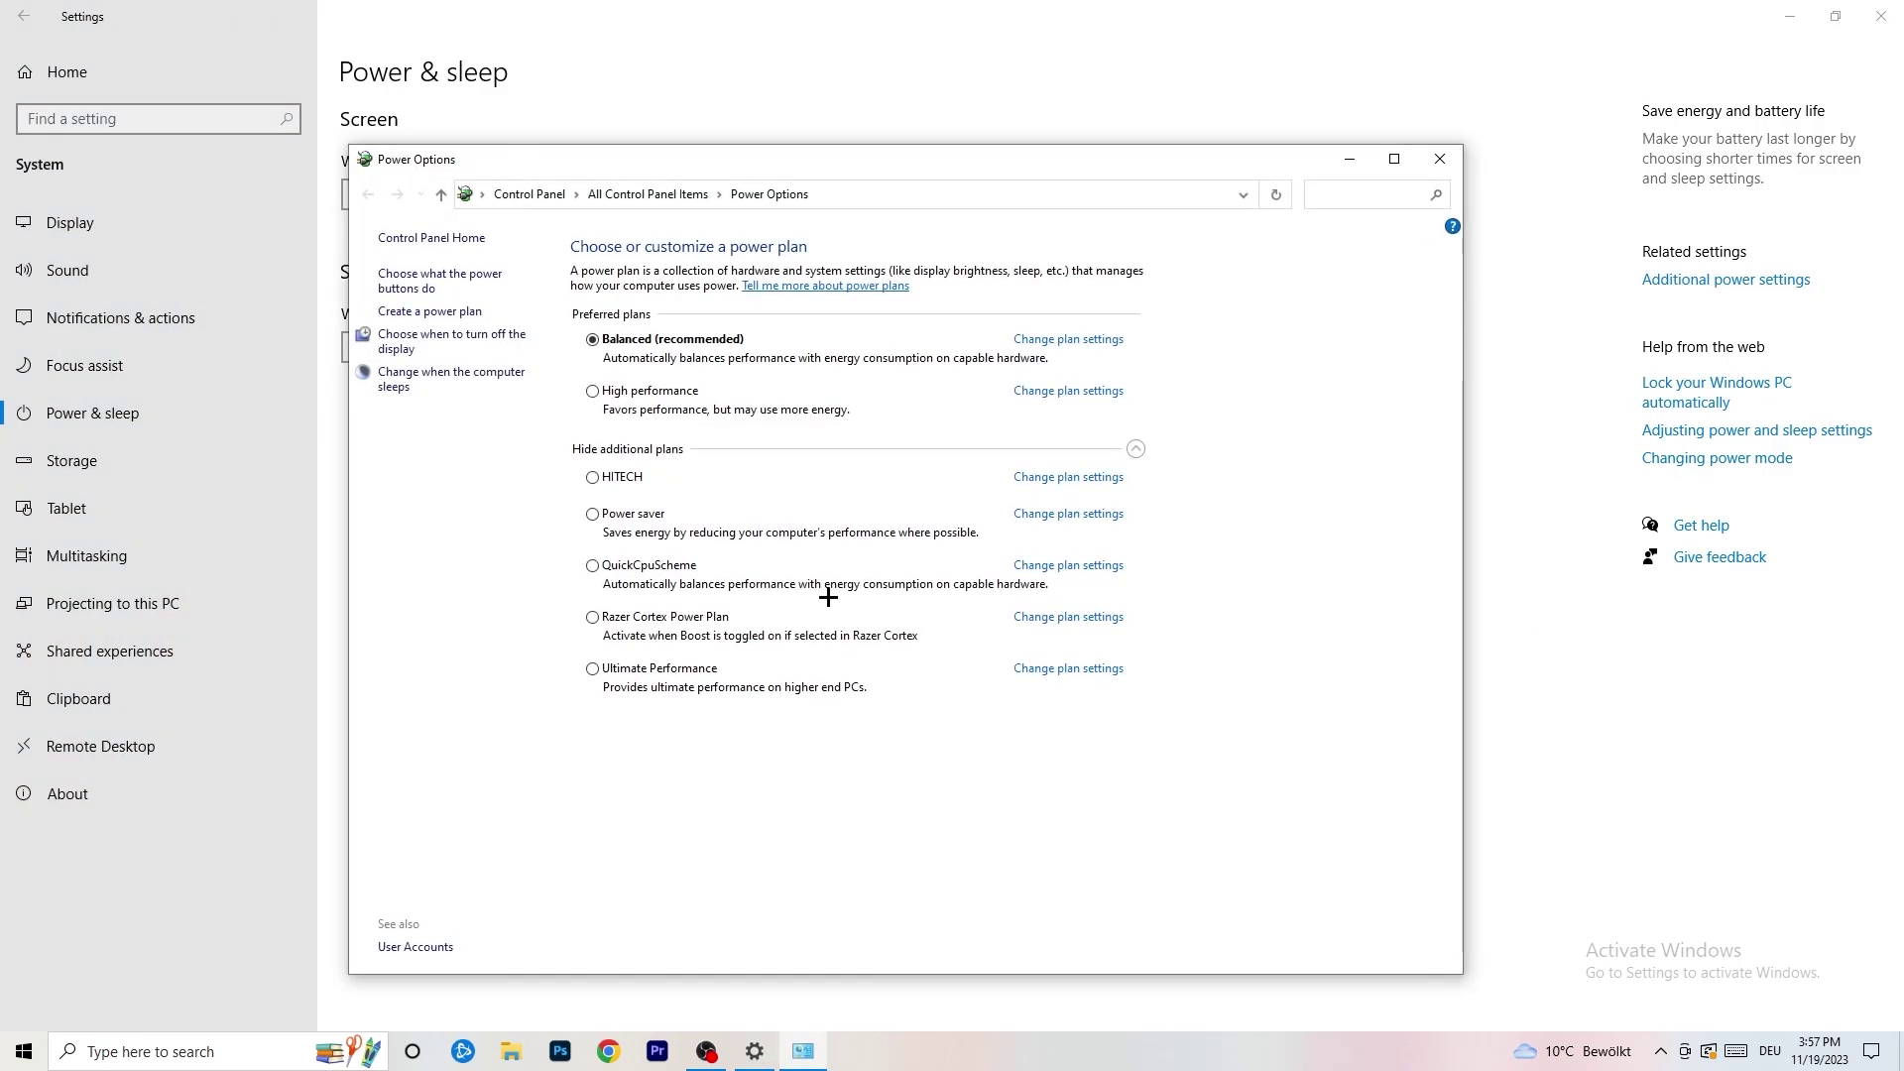
pyautogui.click(1135, 449)
pyautogui.click(1137, 450)
pyautogui.click(1138, 450)
pyautogui.click(1137, 450)
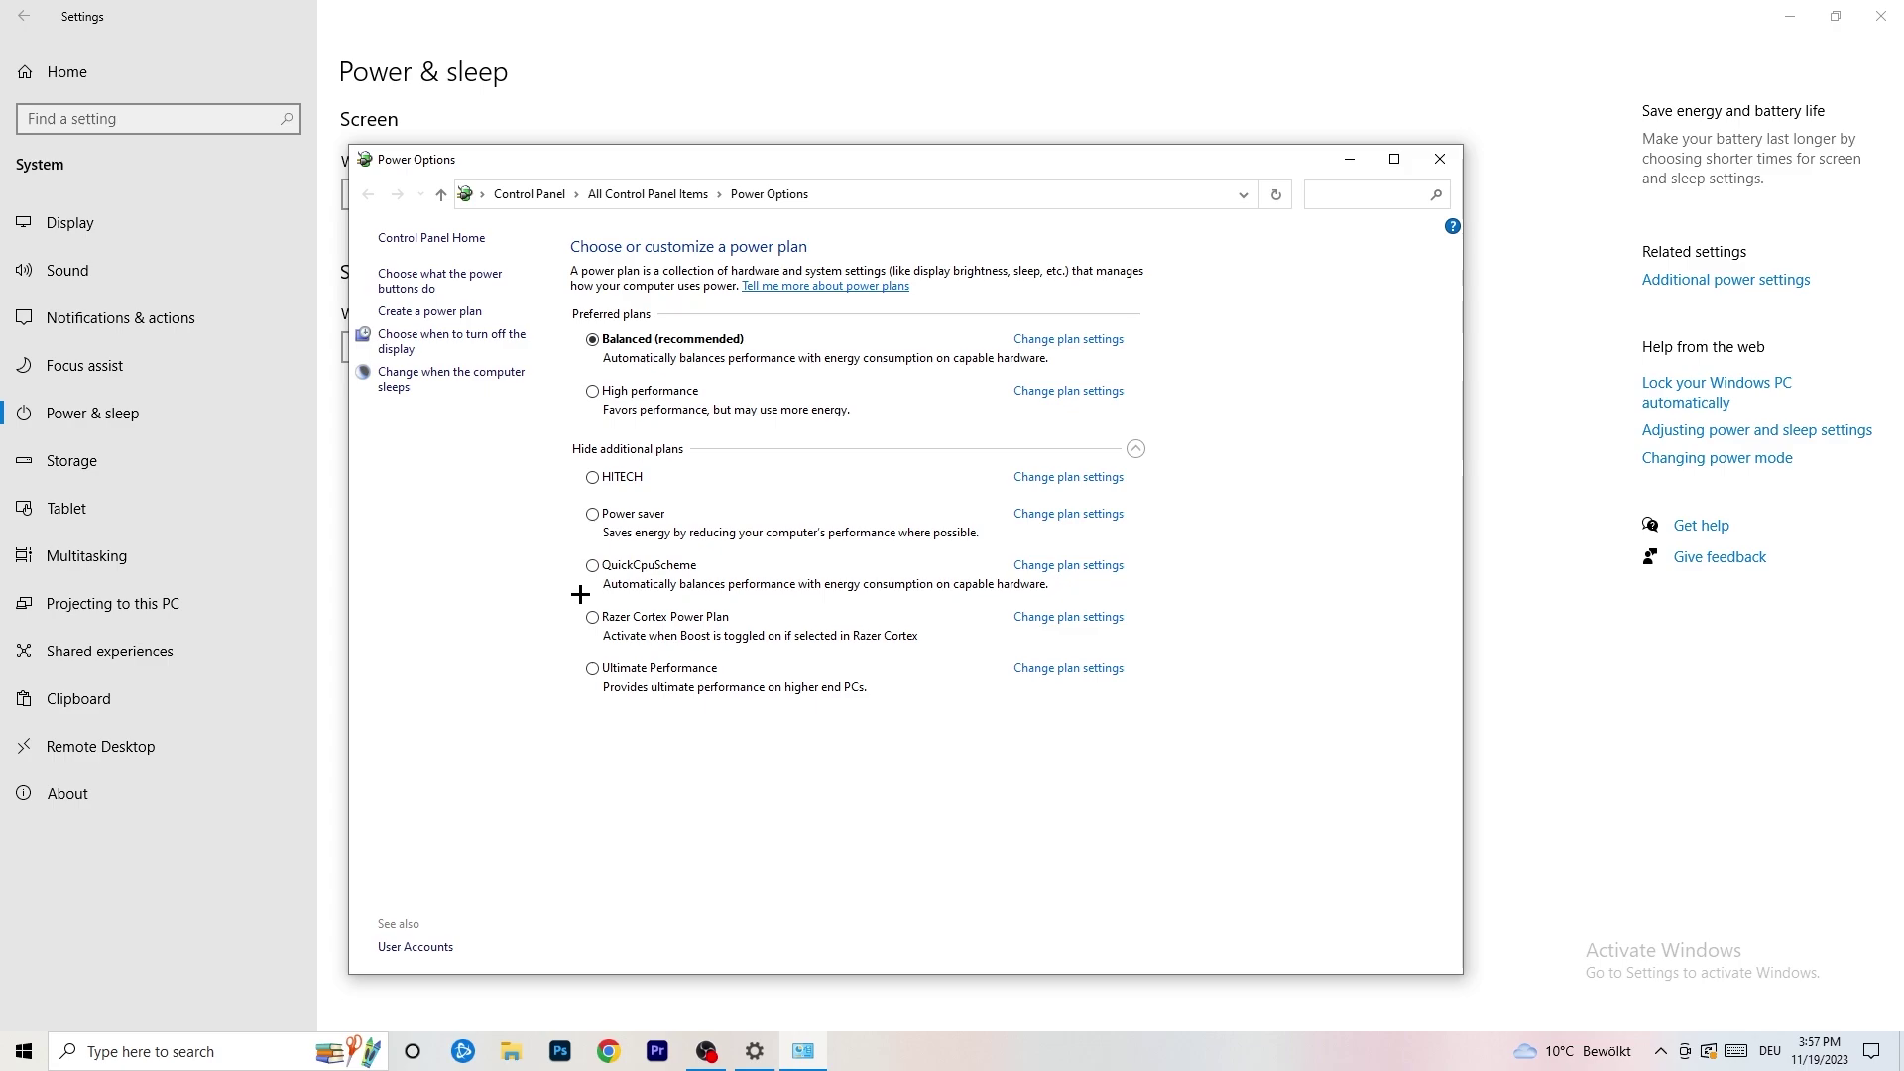
pyautogui.click(1422, 165)
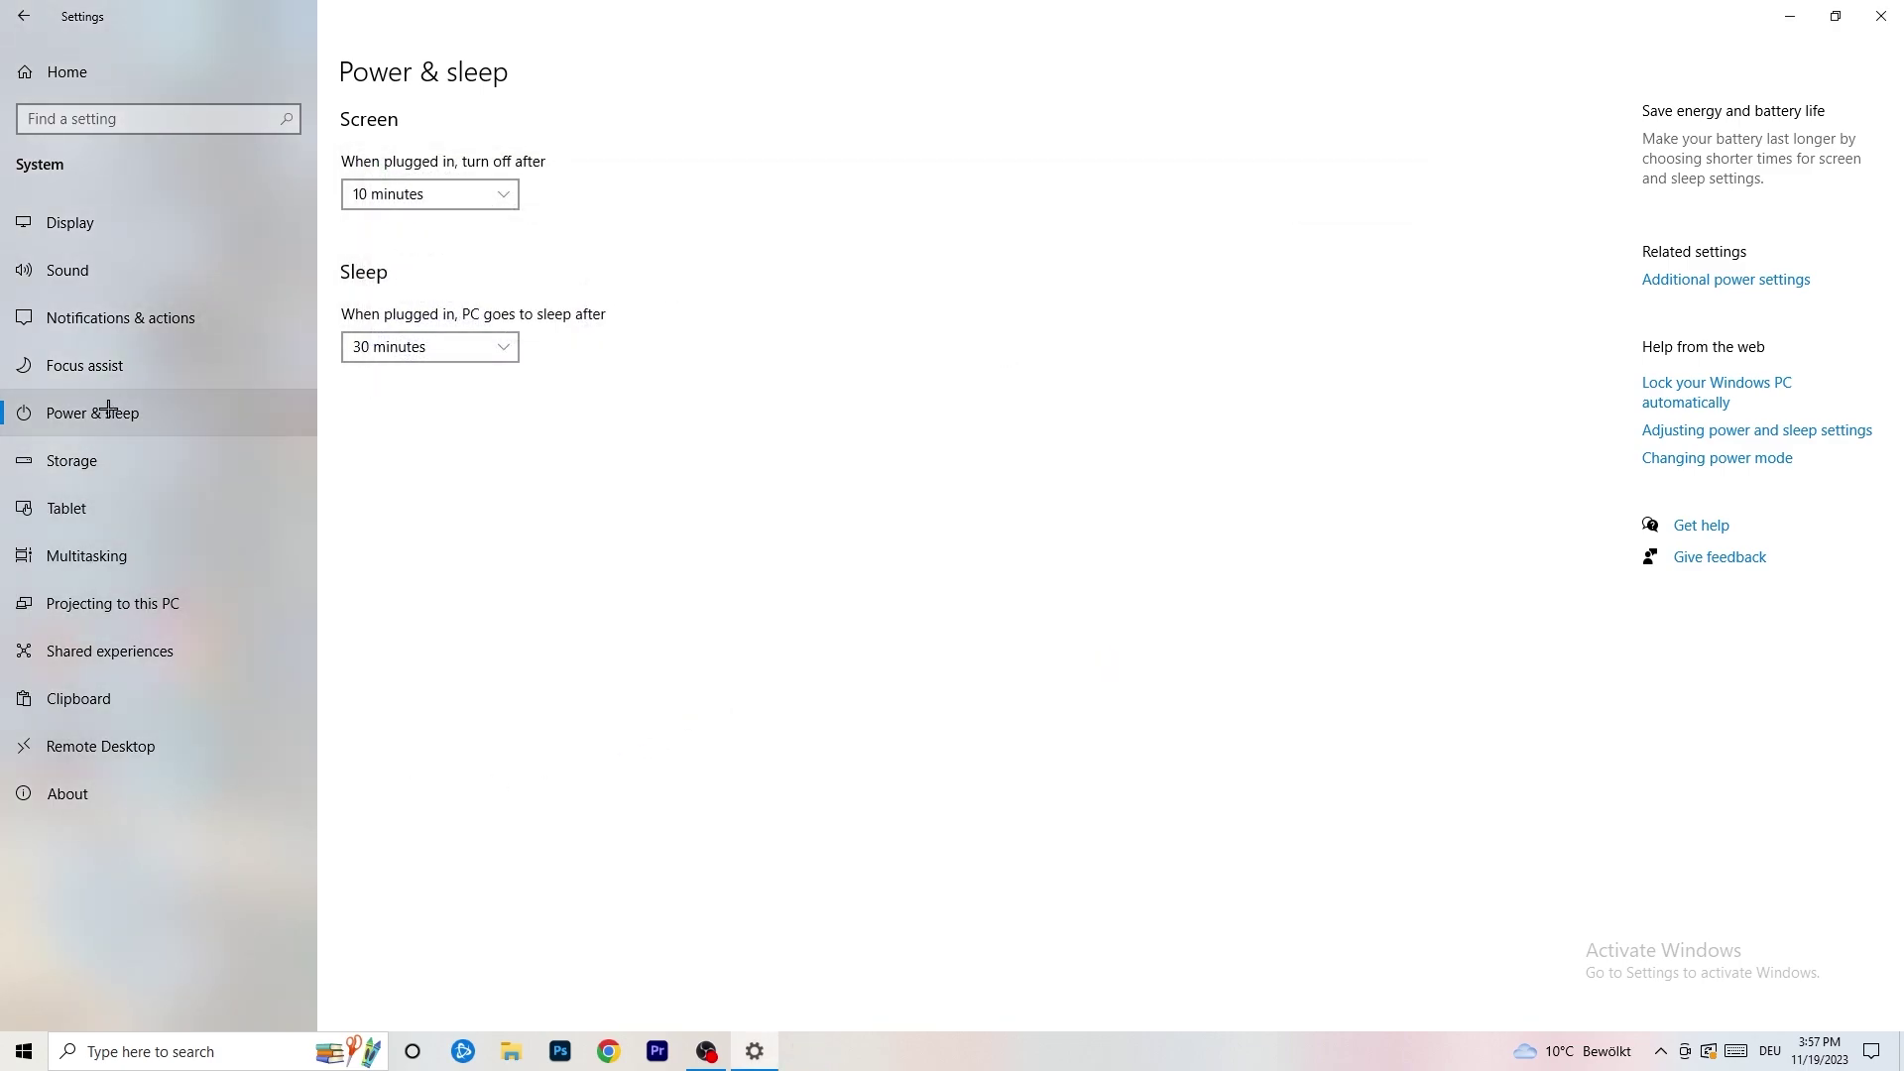
# Review the Storage Sense schedule and temporary-file cleanup options in the Storage settings, and close Settings
pyautogui.click(116, 463)
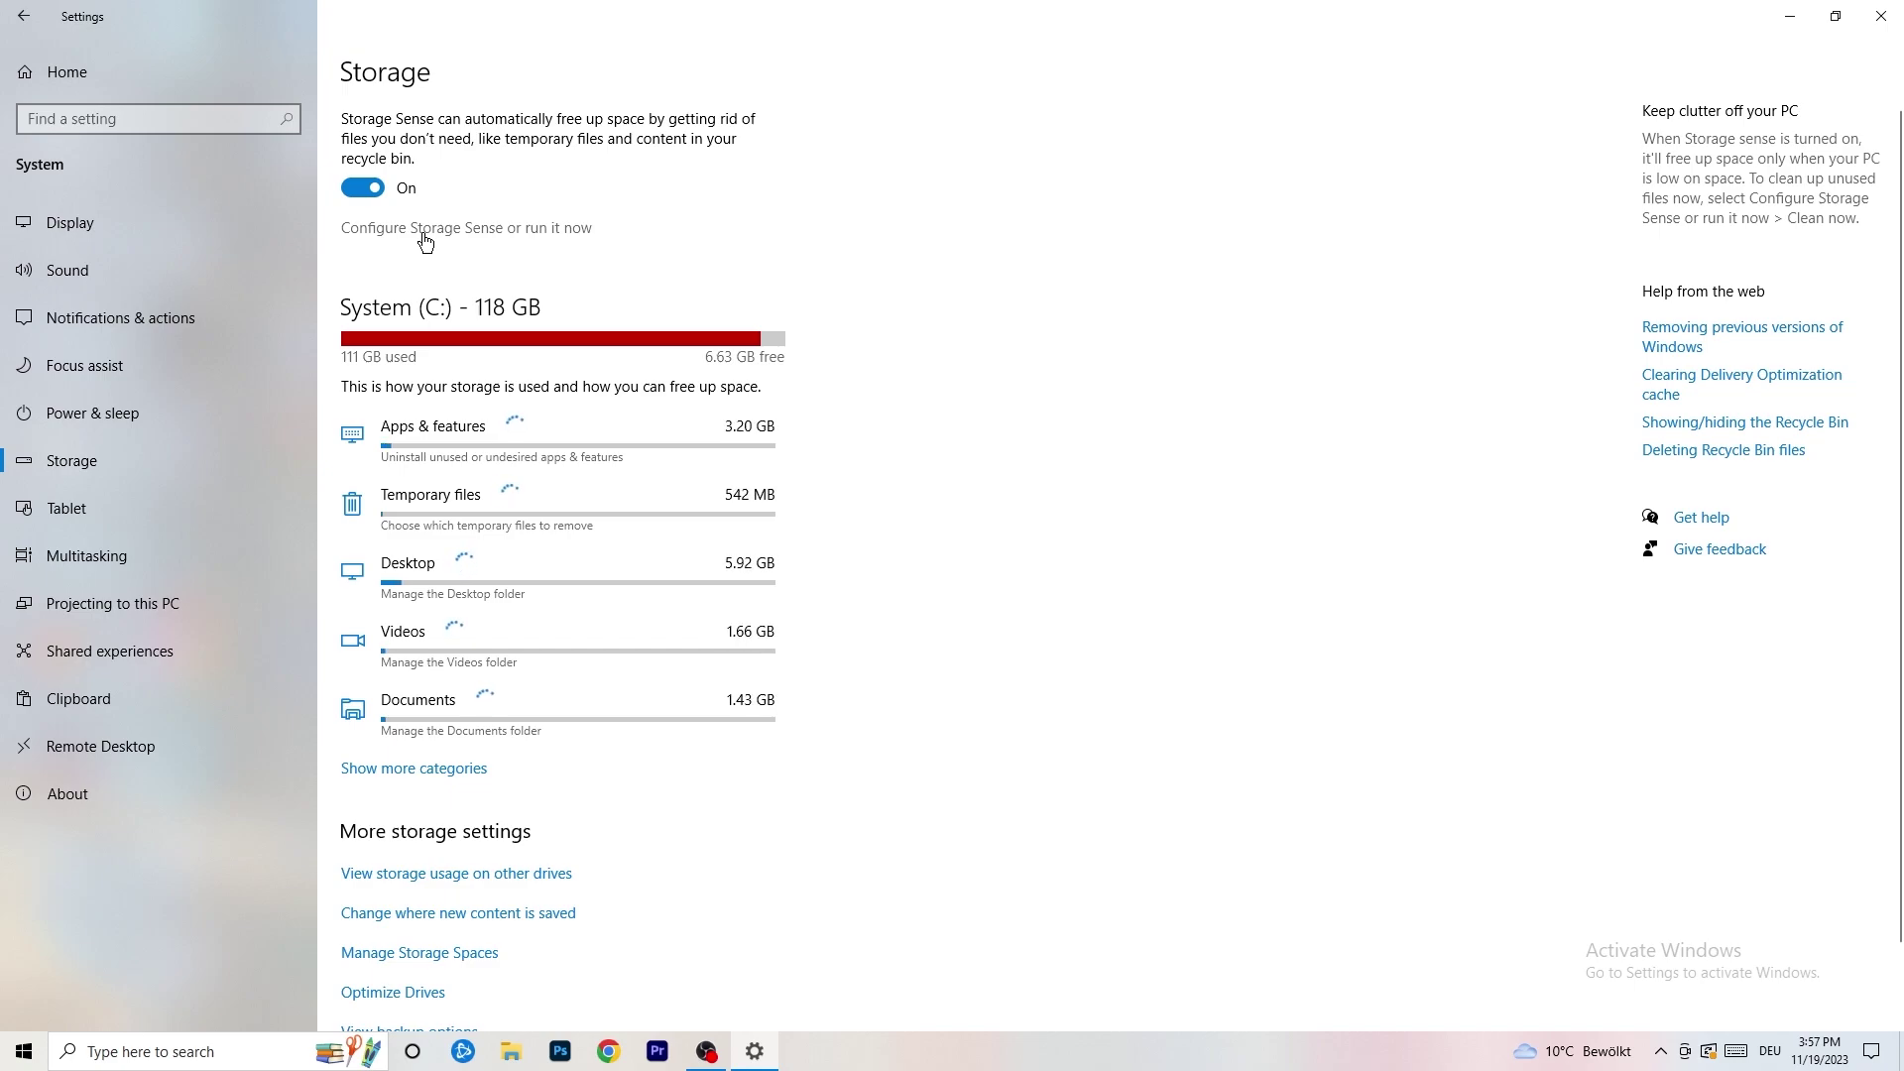
pyautogui.click(425, 233)
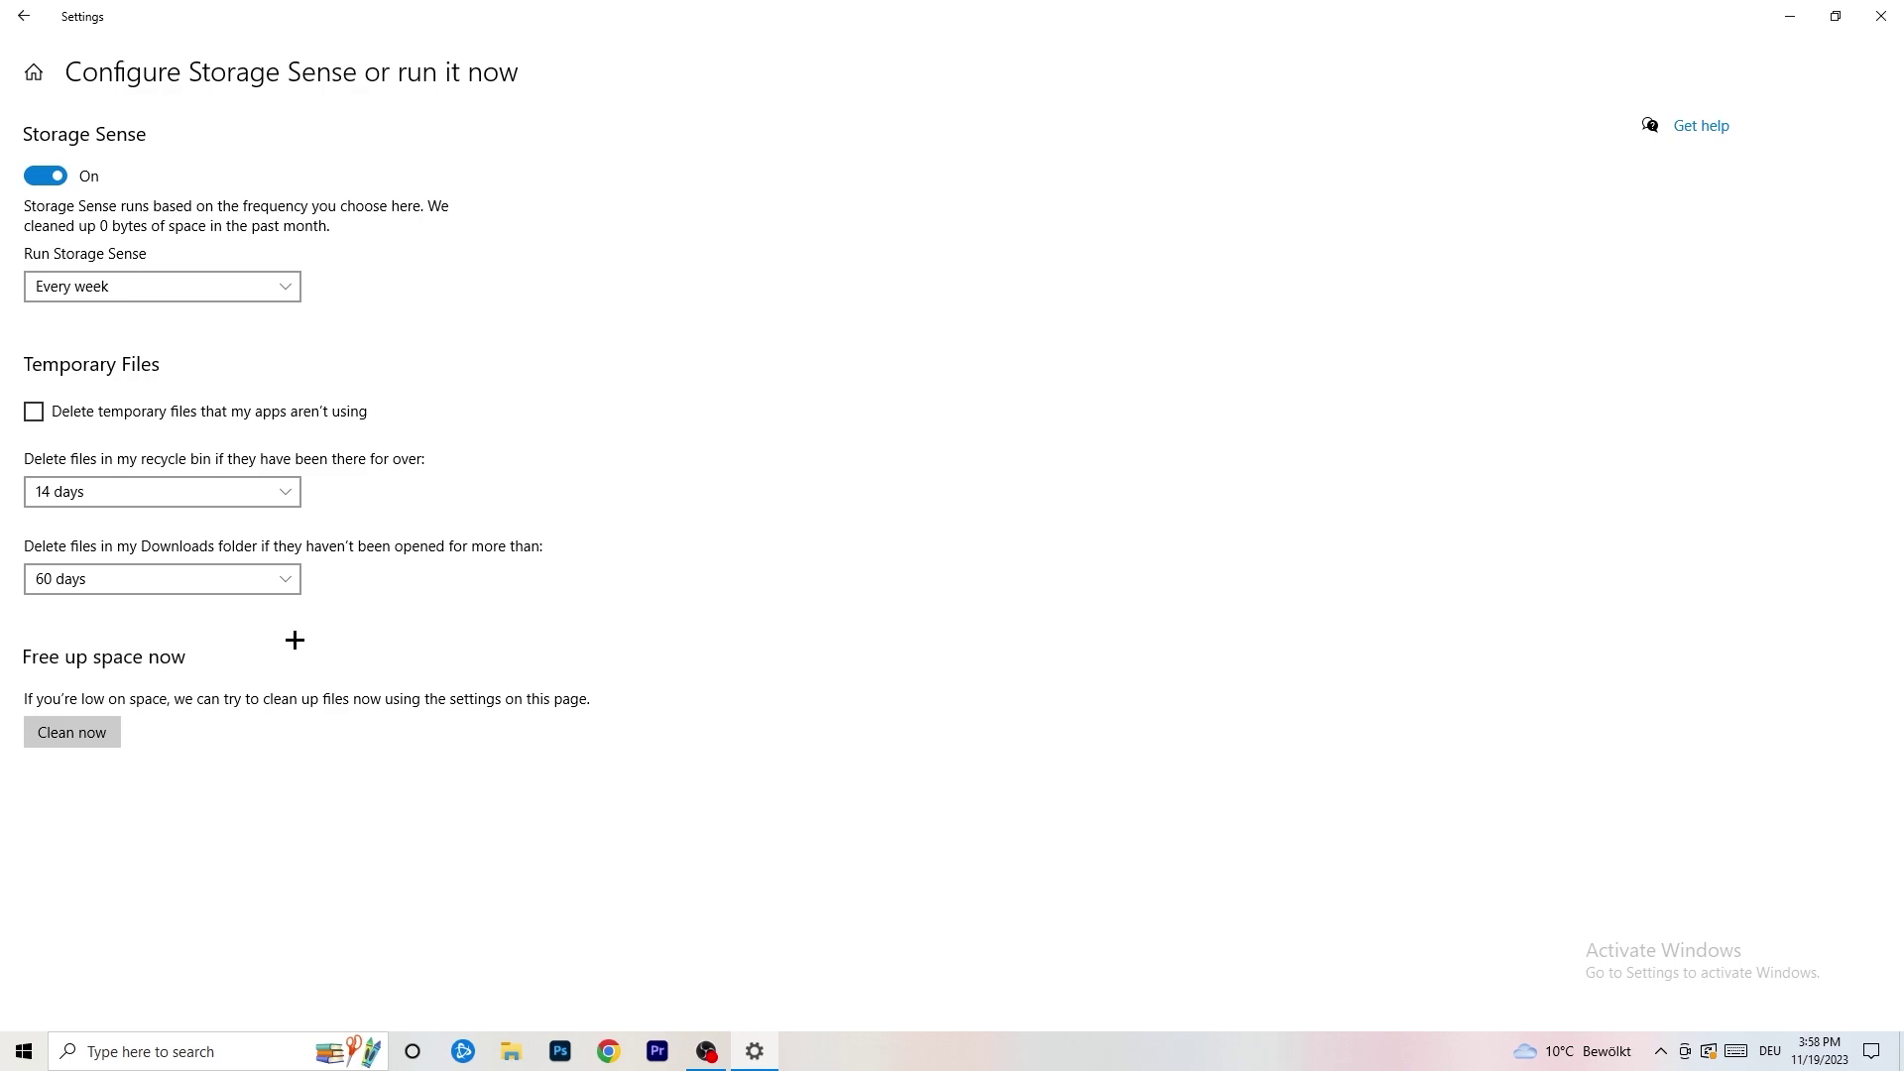
pyautogui.click(1879, 5)
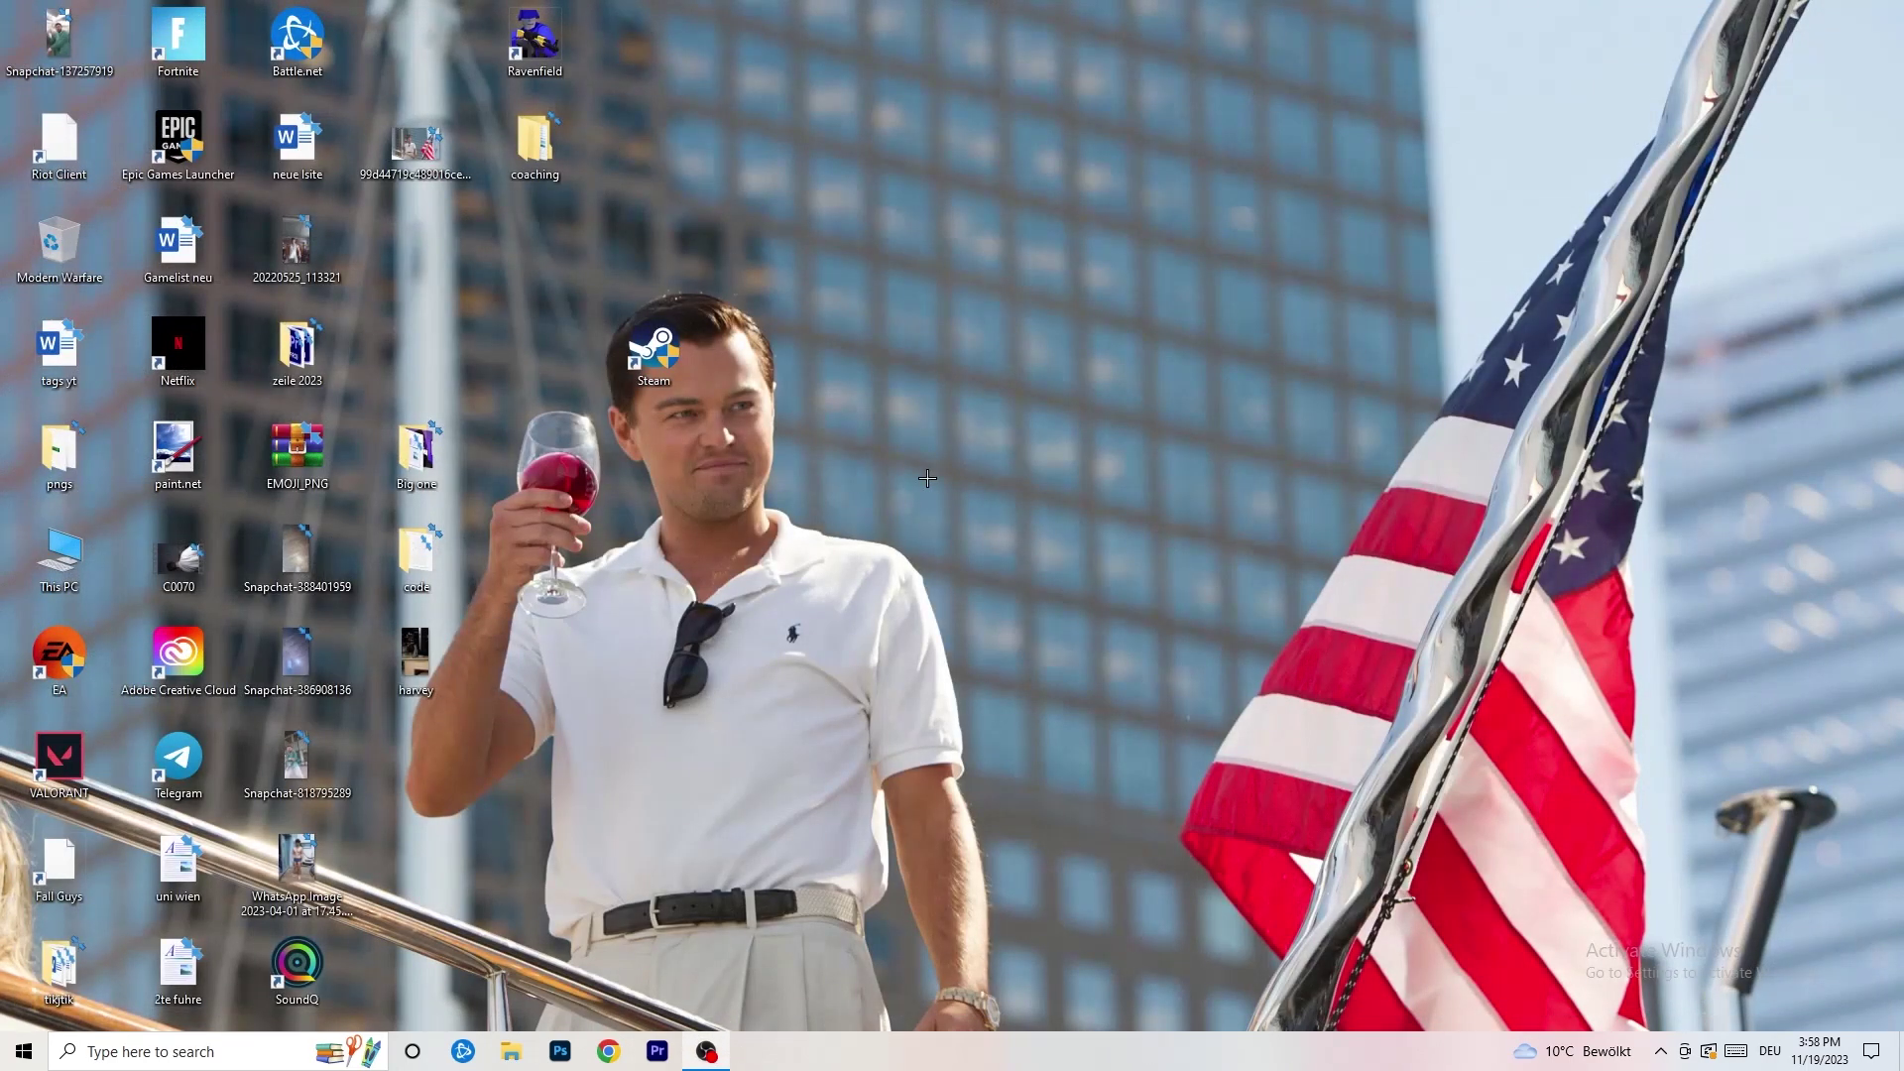